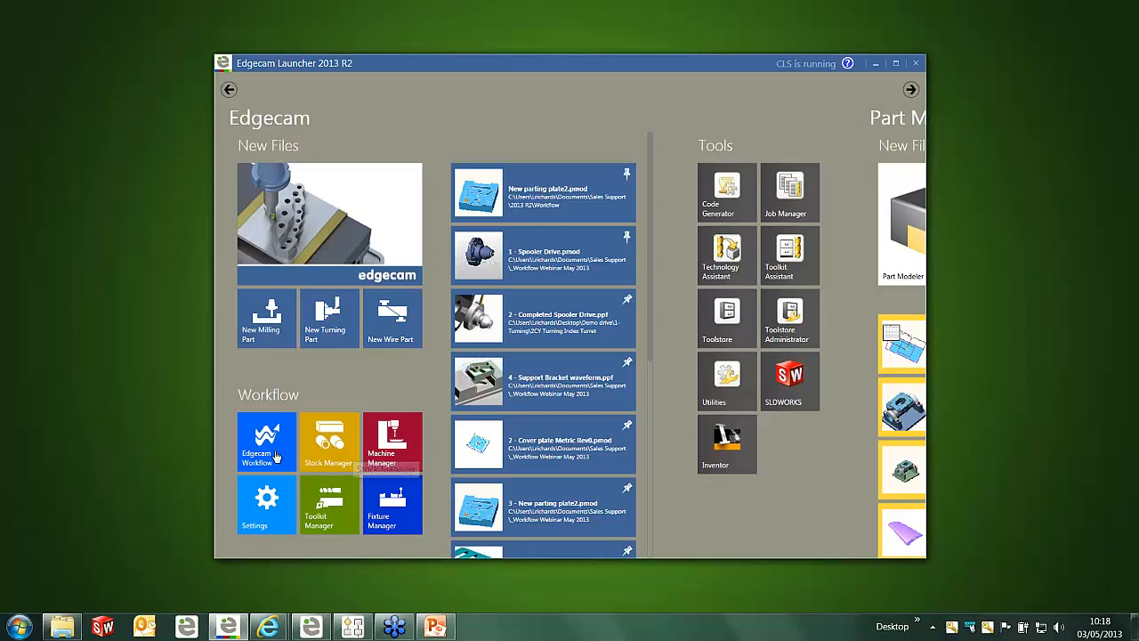
# Switch to Edgecam Workflow and open the recently used part 1 - Spooler Drive.pmod.
pyautogui.click(312, 628)
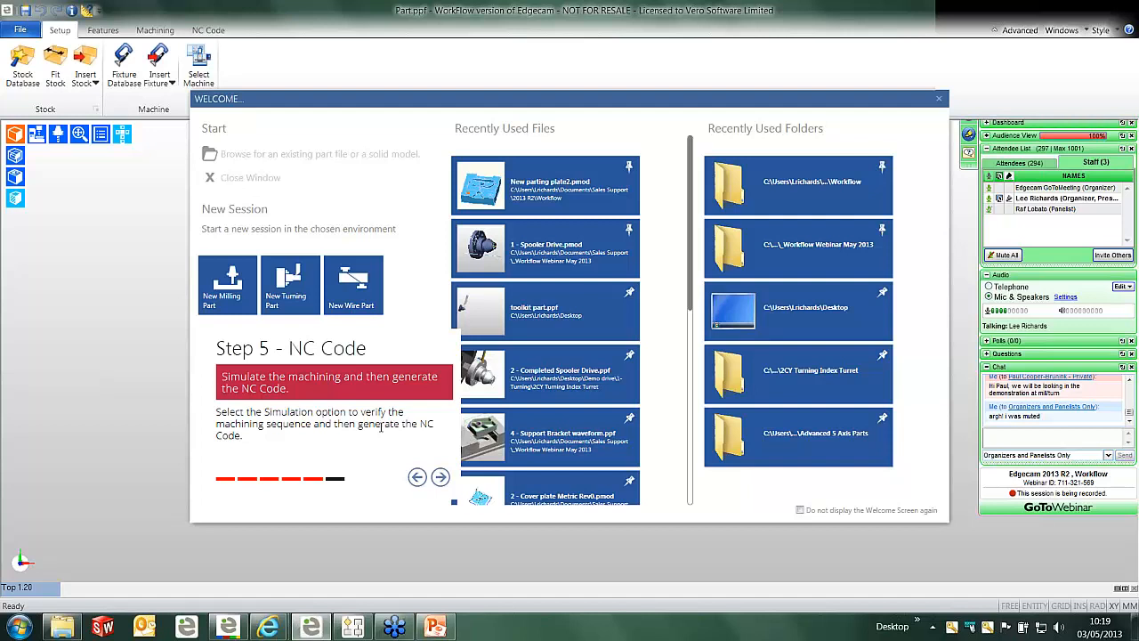
pyautogui.click(440, 479)
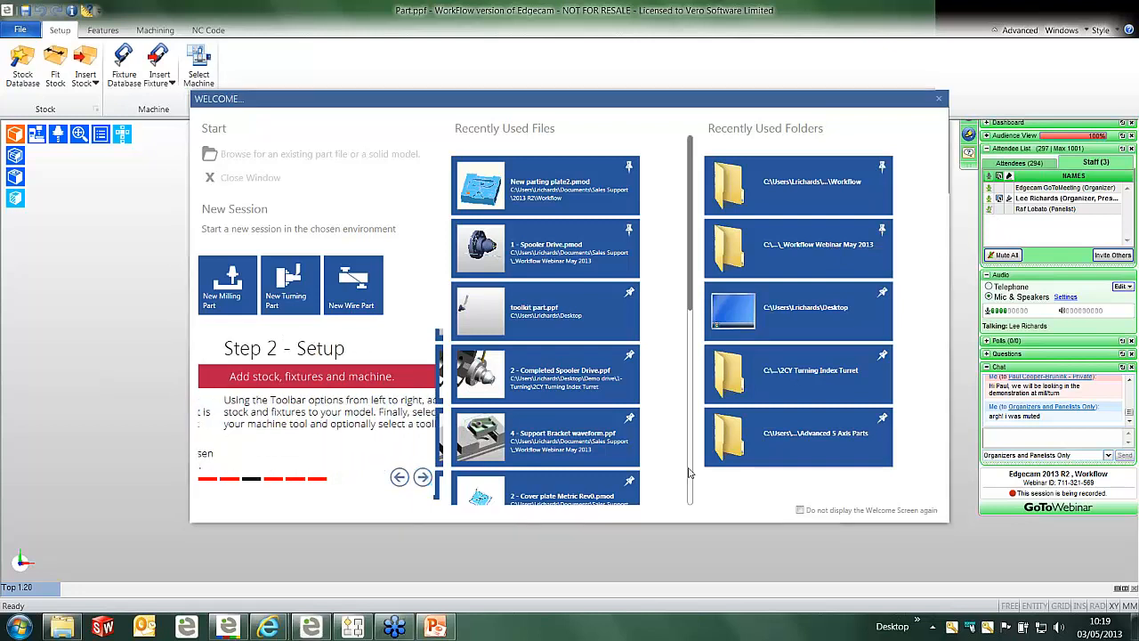
pyautogui.click(541, 250)
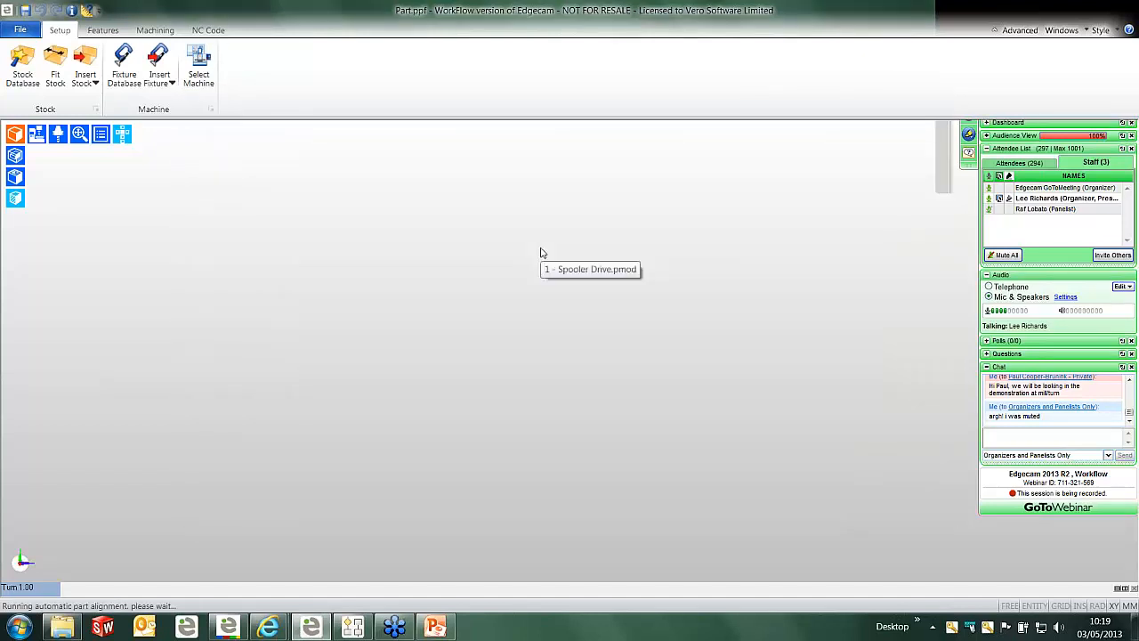
pyautogui.moveTo(559, 187); pyautogui.dragTo(185, 170)
pyautogui.moveTo(715, 449); pyautogui.dragTo(556, 416, button='middle')
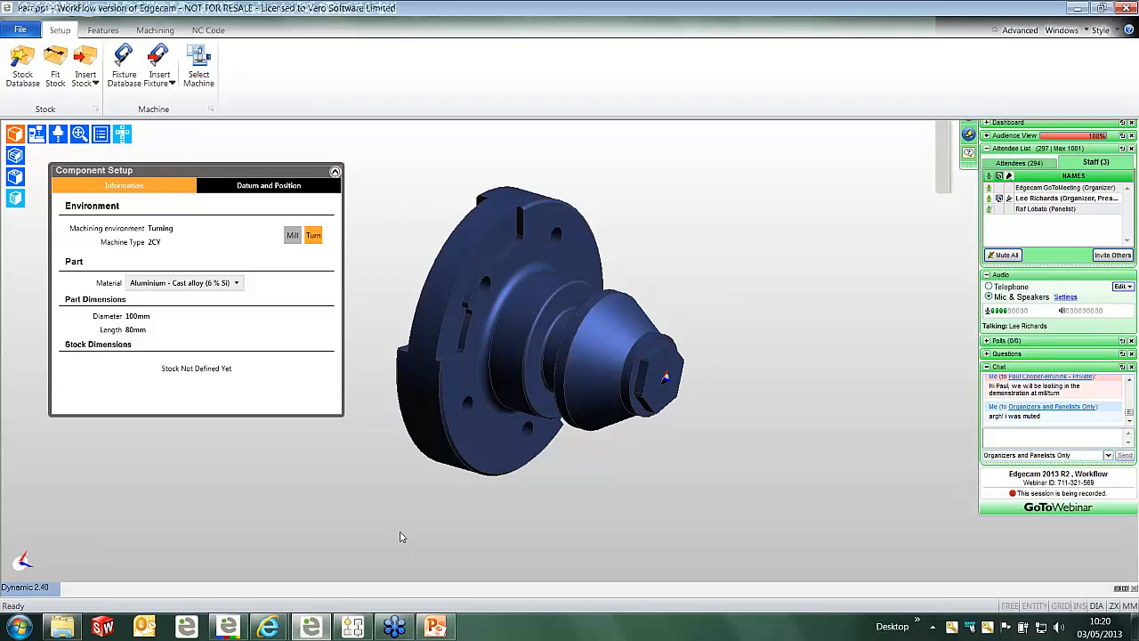
# Try the Mill environment before returning to Turn, and flip the part's direction and back again.
pyautogui.click(293, 235)
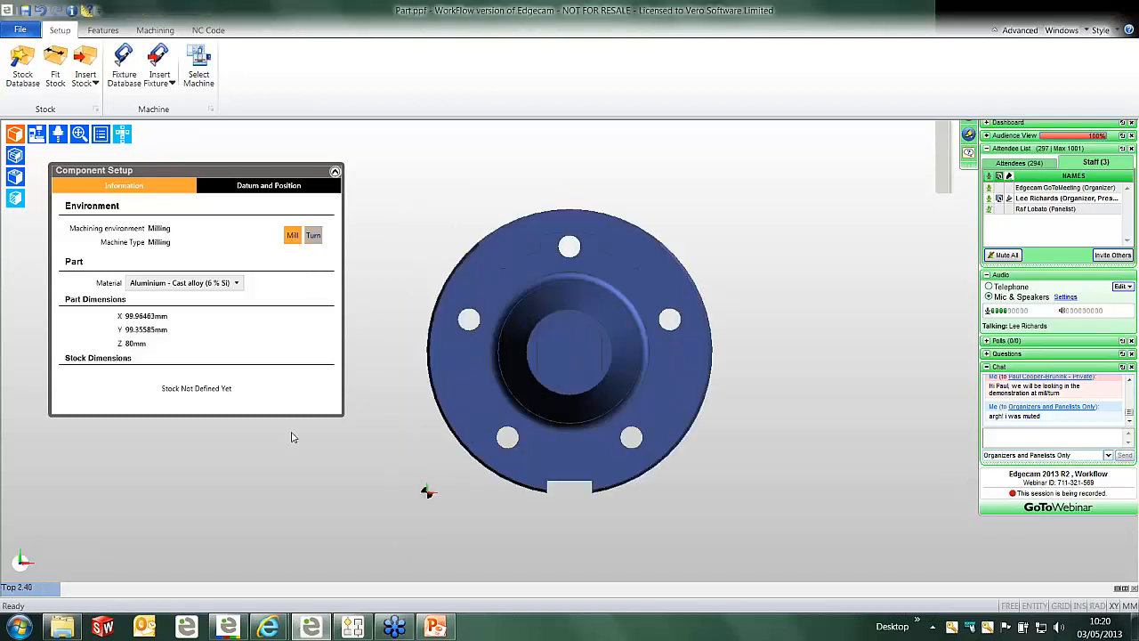
pyautogui.click(313, 235)
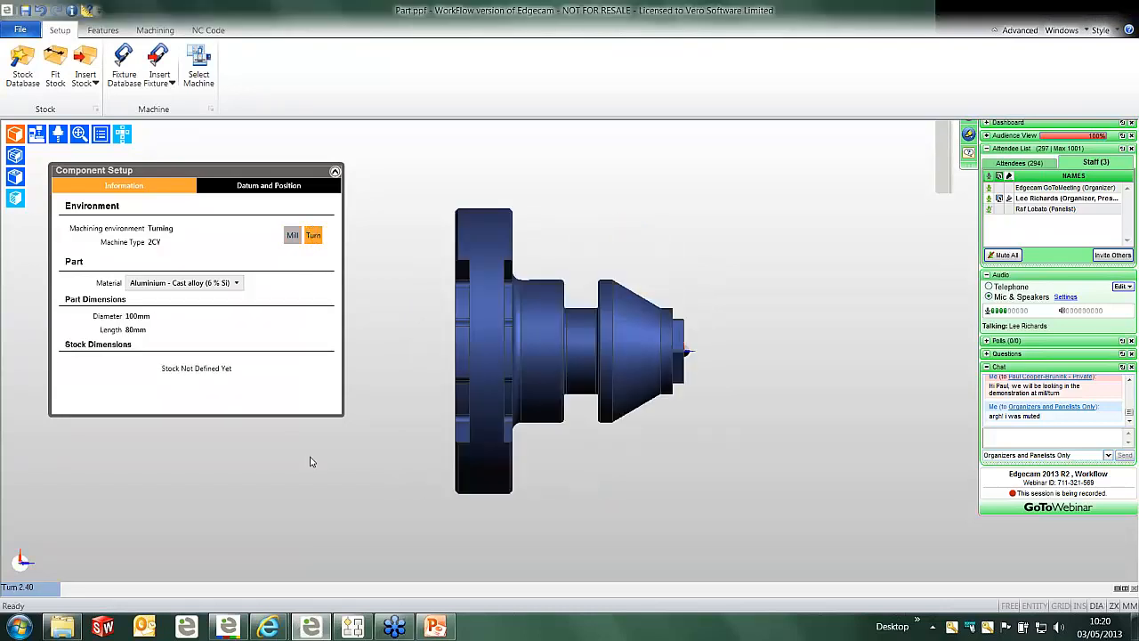
pyautogui.click(268, 192)
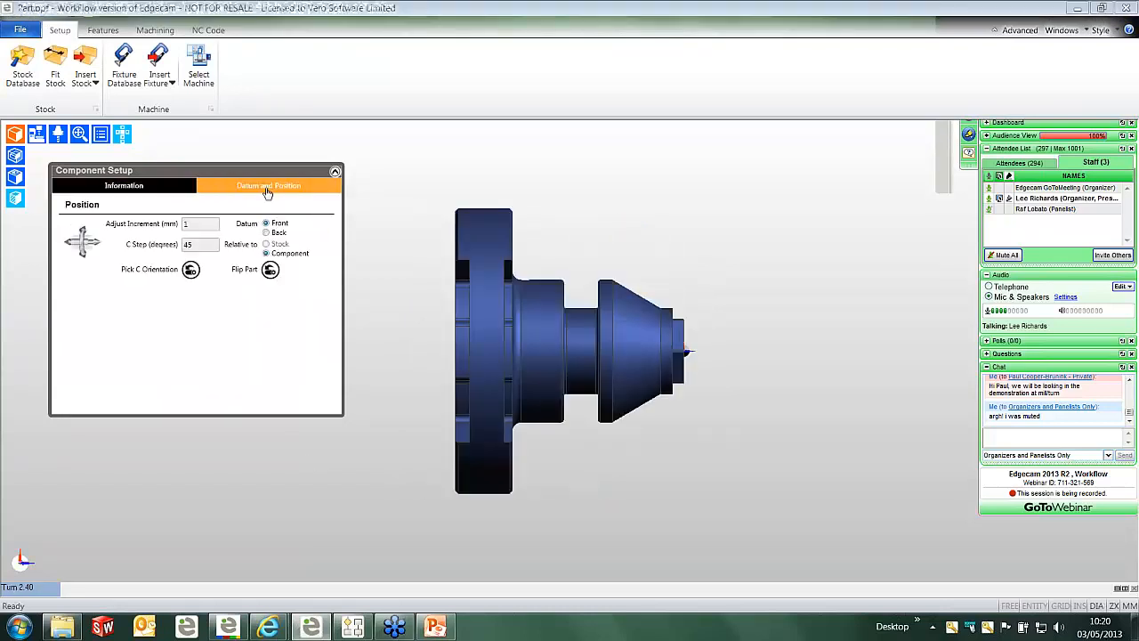
pyautogui.moveTo(685, 417); pyautogui.dragTo(505, 415, button='middle')
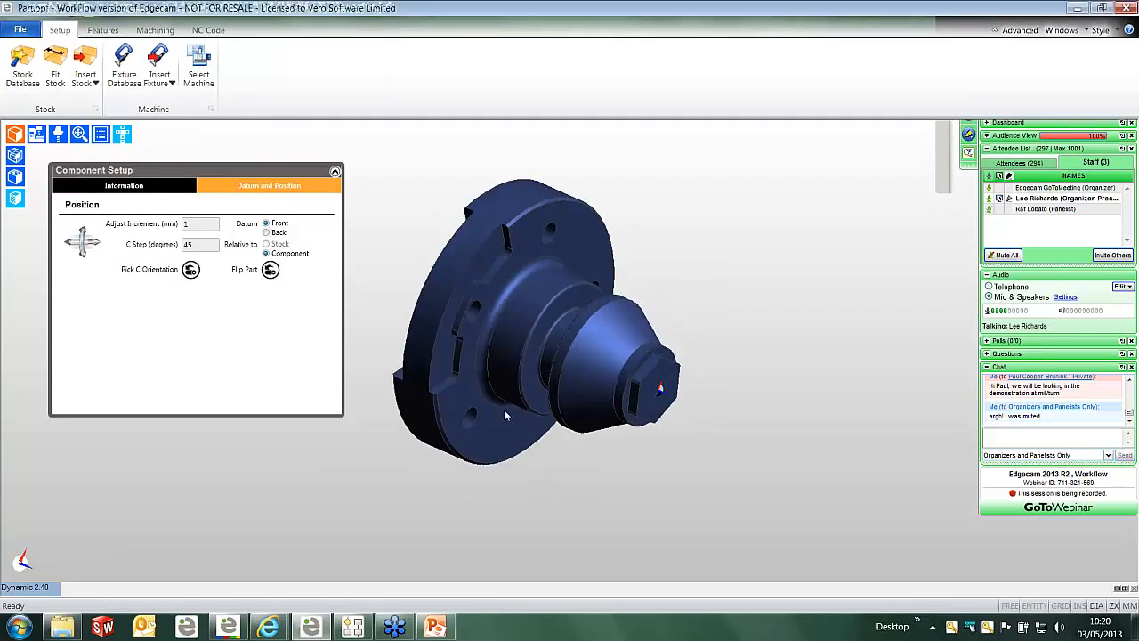
pyautogui.click(270, 272)
pyautogui.click(270, 272)
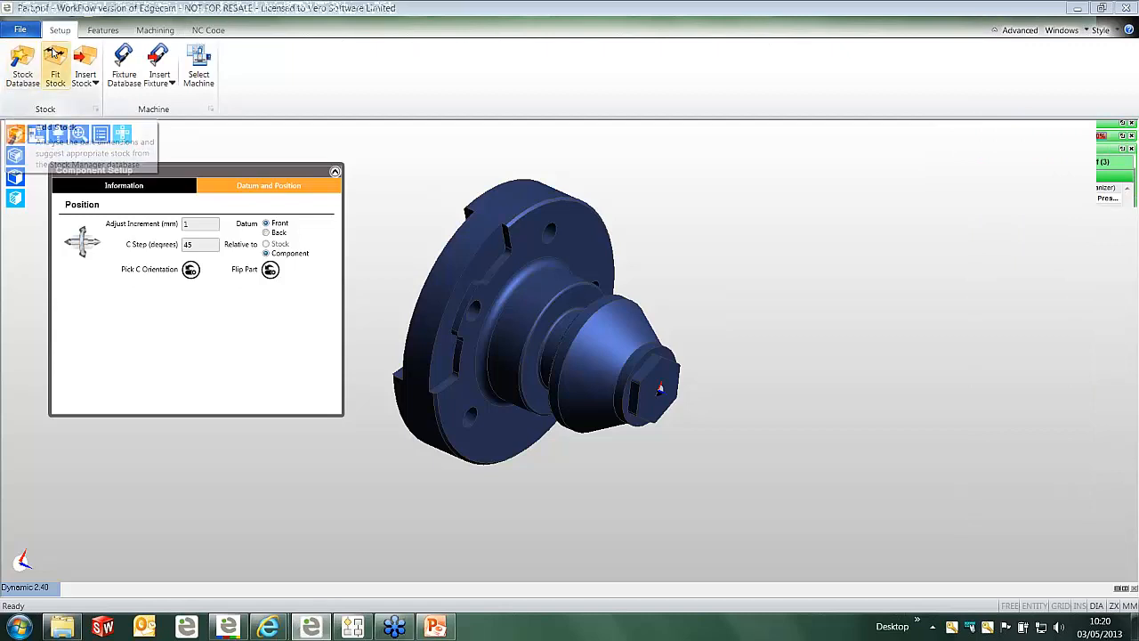
# Fit stock around the part with a 1 mm front face offset and a 20 mm back face offset, and display it.
pyautogui.click(55, 79)
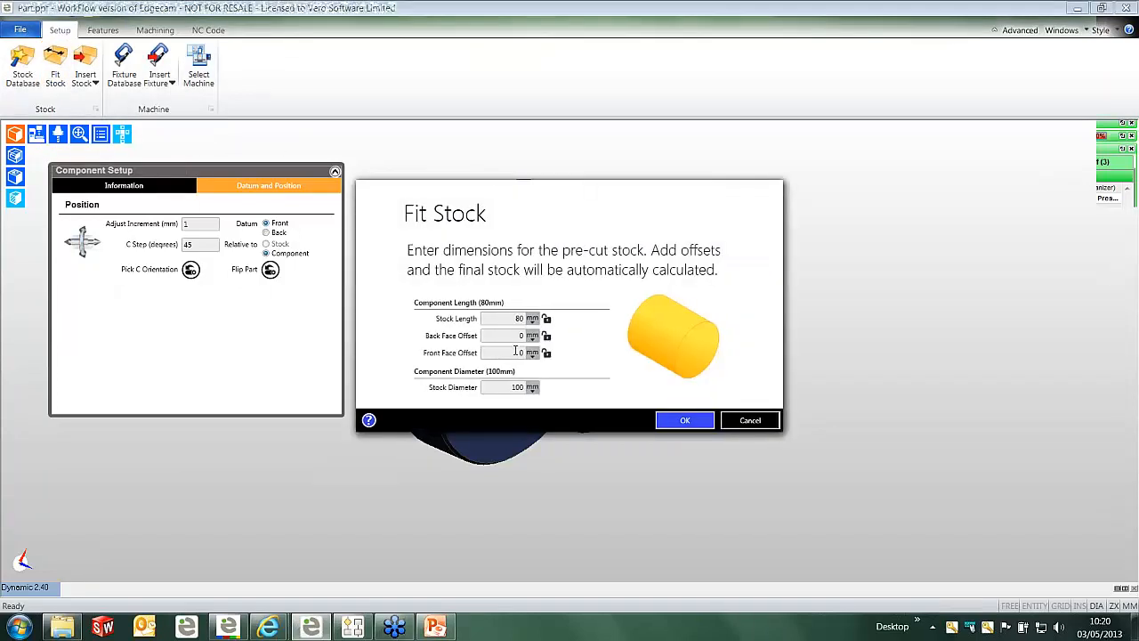
pyautogui.moveTo(516, 350); pyautogui.dragTo(548, 341)
pyautogui.write('1')
pyautogui.write('20')
pyautogui.click(681, 422)
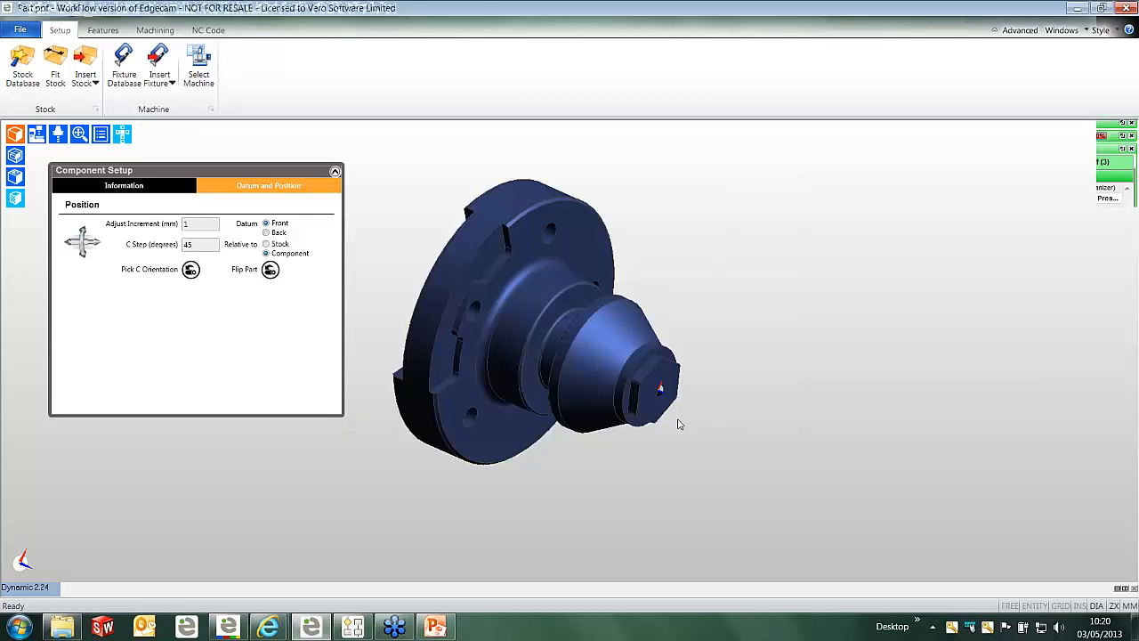
pyautogui.click(16, 157)
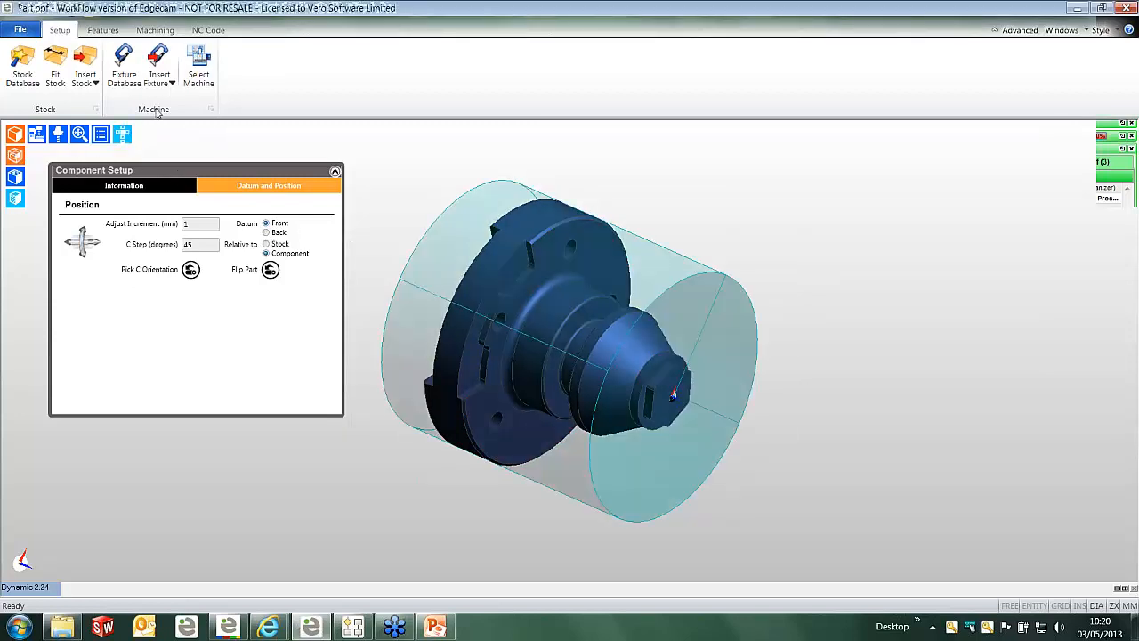
# Create a turning sequence with the Sample Lathe 2 CY mm.tcp machine and the 1440 Workflow Turn.1 toolkit, and hide the machine graphics.
pyautogui.click(198, 81)
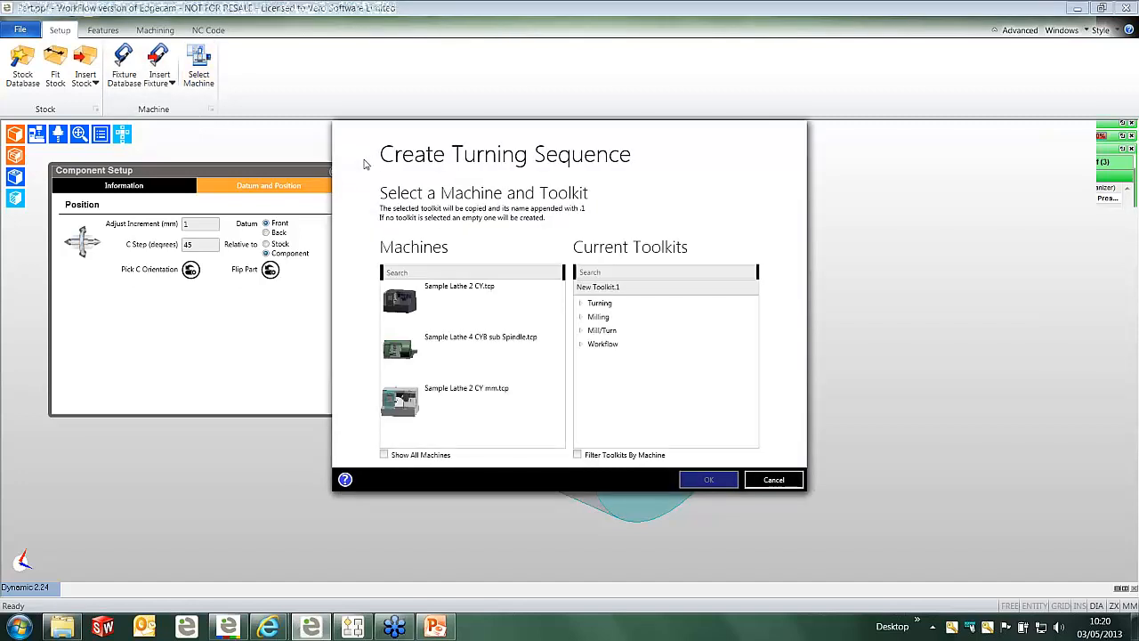
pyautogui.click(459, 405)
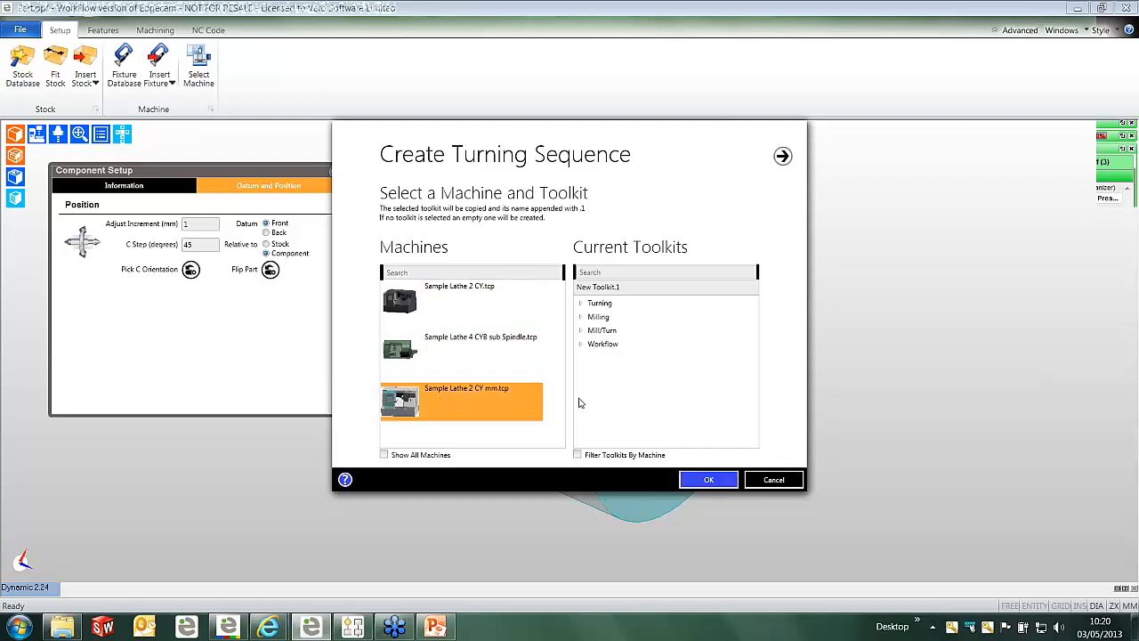
pyautogui.click(582, 345)
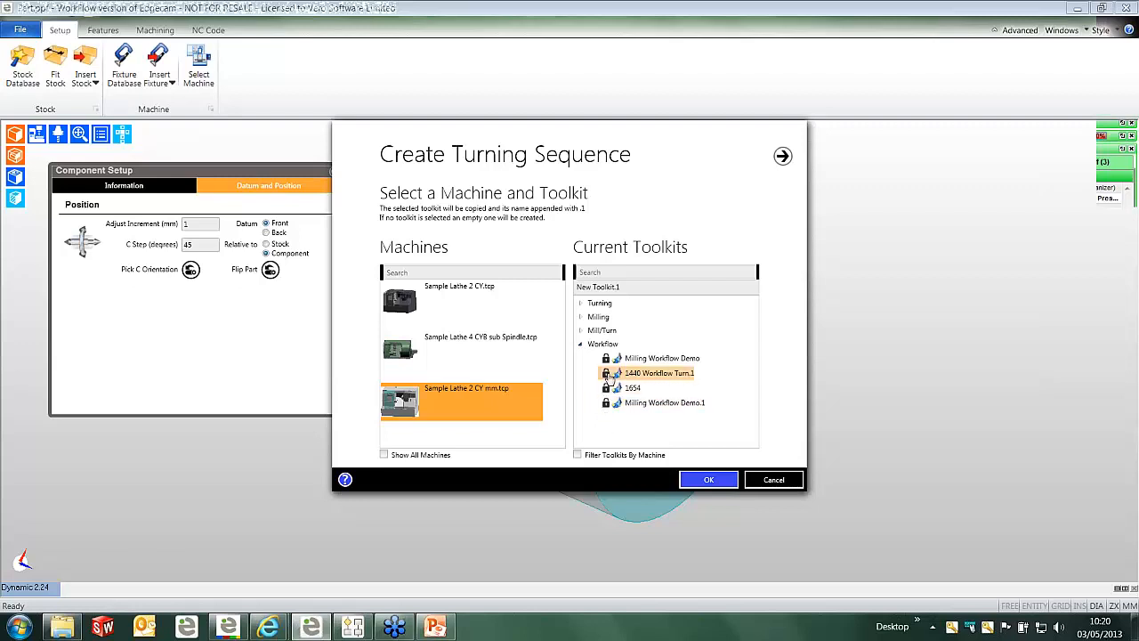
pyautogui.click(609, 374)
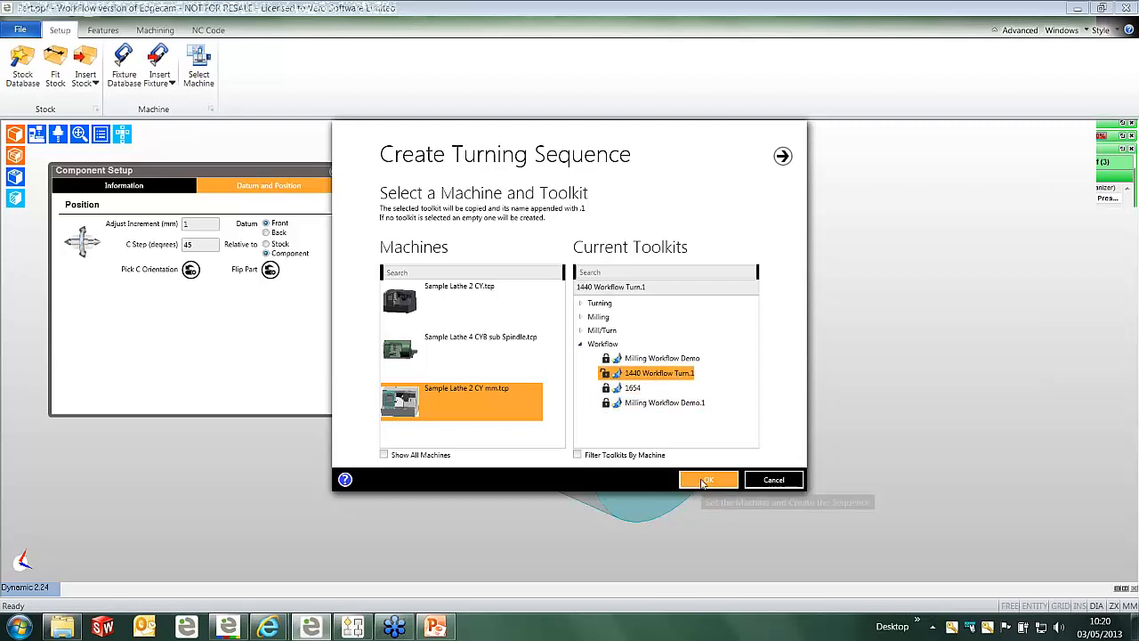
pyautogui.click(703, 482)
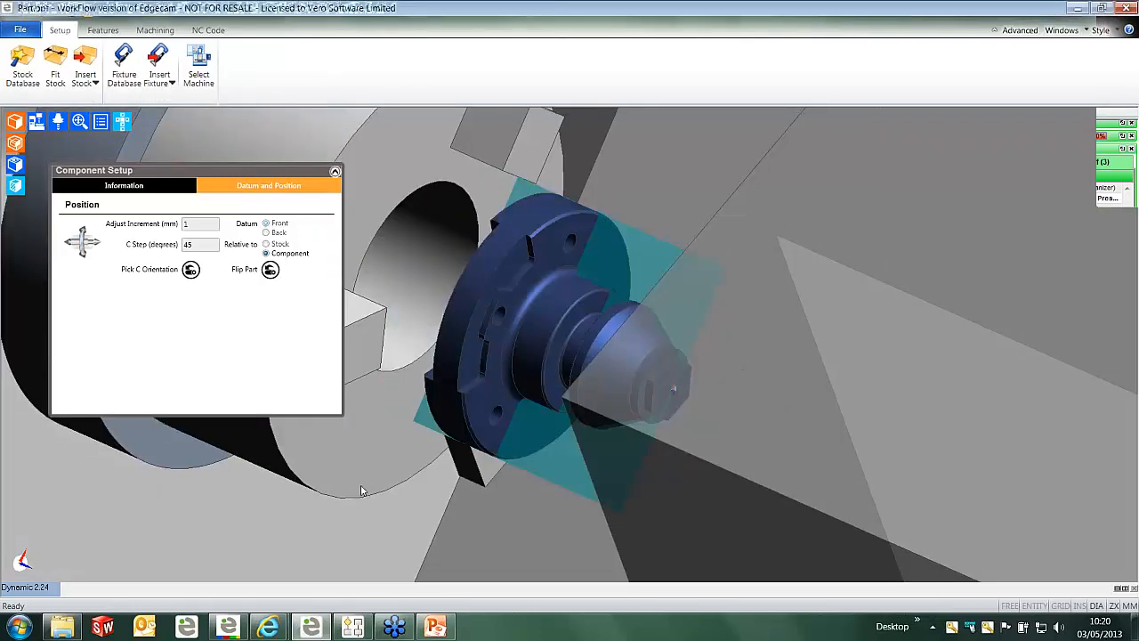
pyautogui.click(39, 122)
pyautogui.moveTo(643, 470); pyautogui.dragTo(719, 508, button='middle')
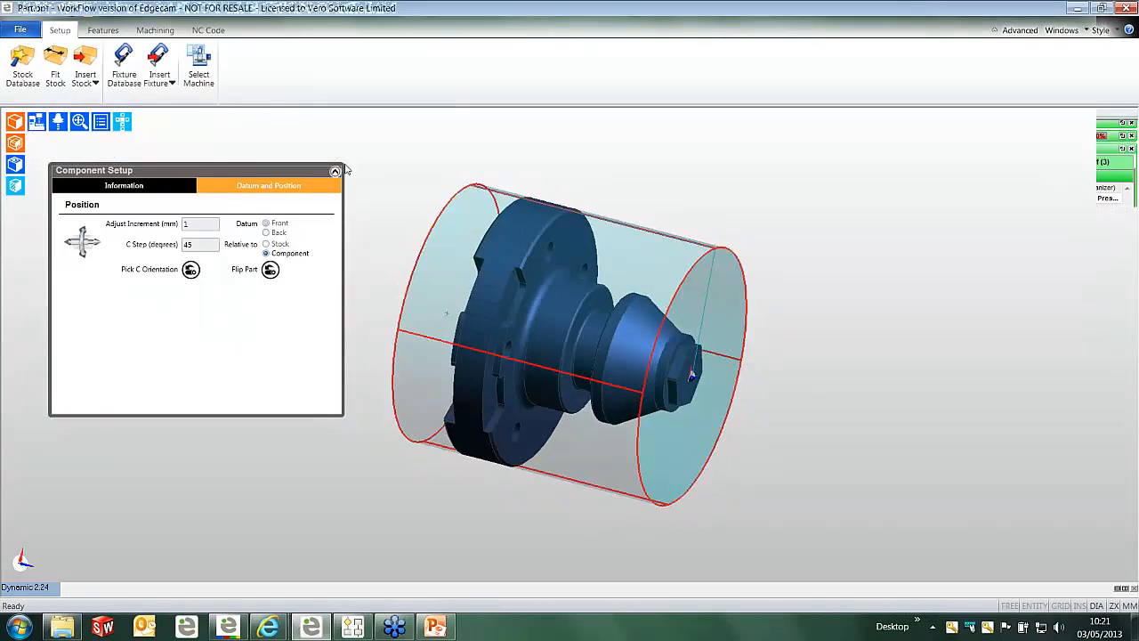
# Run the Feature Finder on the spooler drive with its preset options and enlarge the feature list.
pyautogui.click(93, 32)
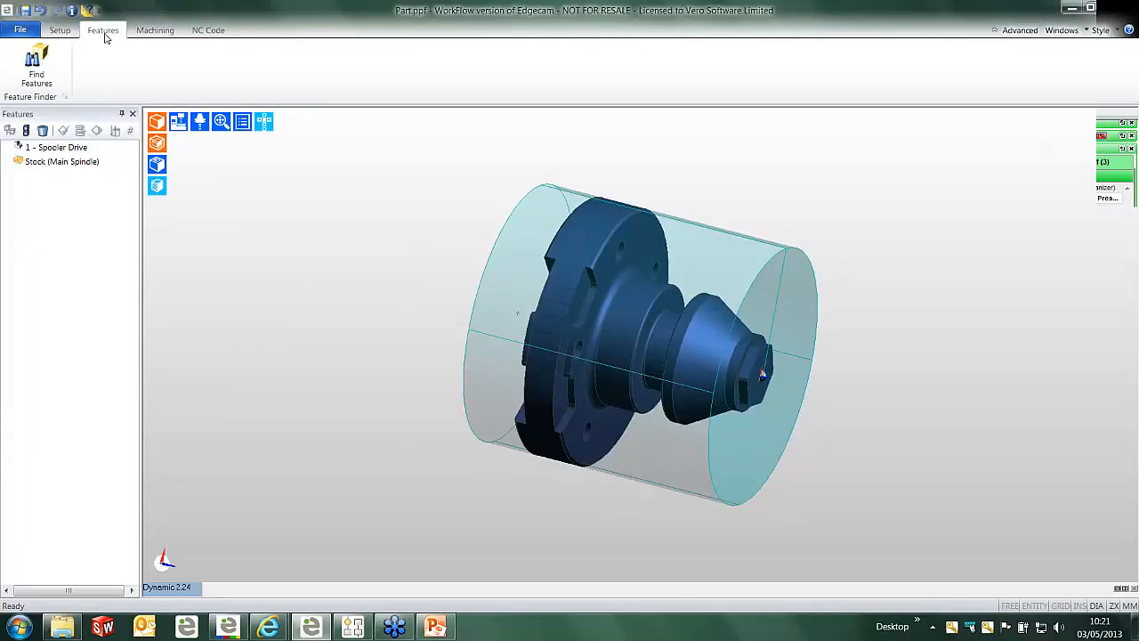
pyautogui.click(37, 67)
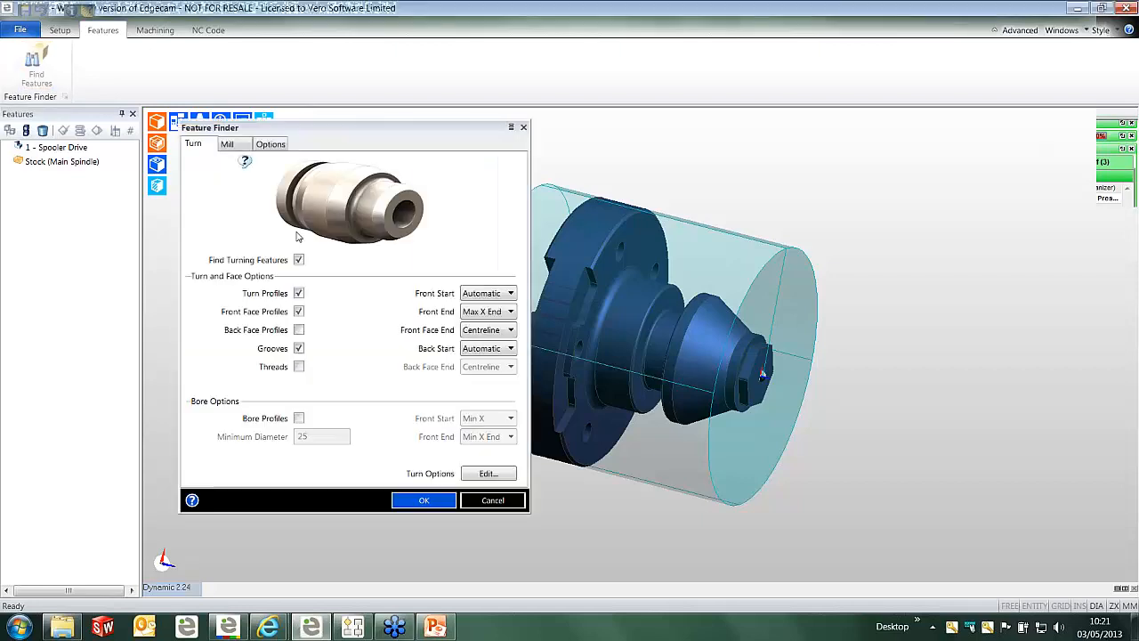
pyautogui.click(419, 500)
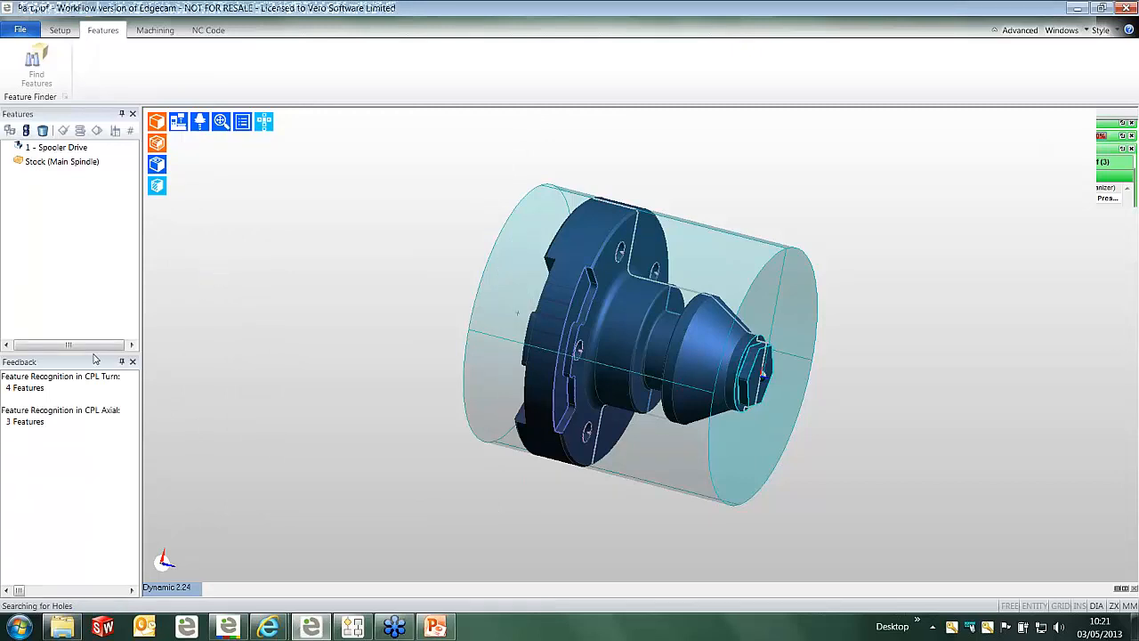
pyautogui.moveTo(93, 353); pyautogui.dragTo(89, 557)
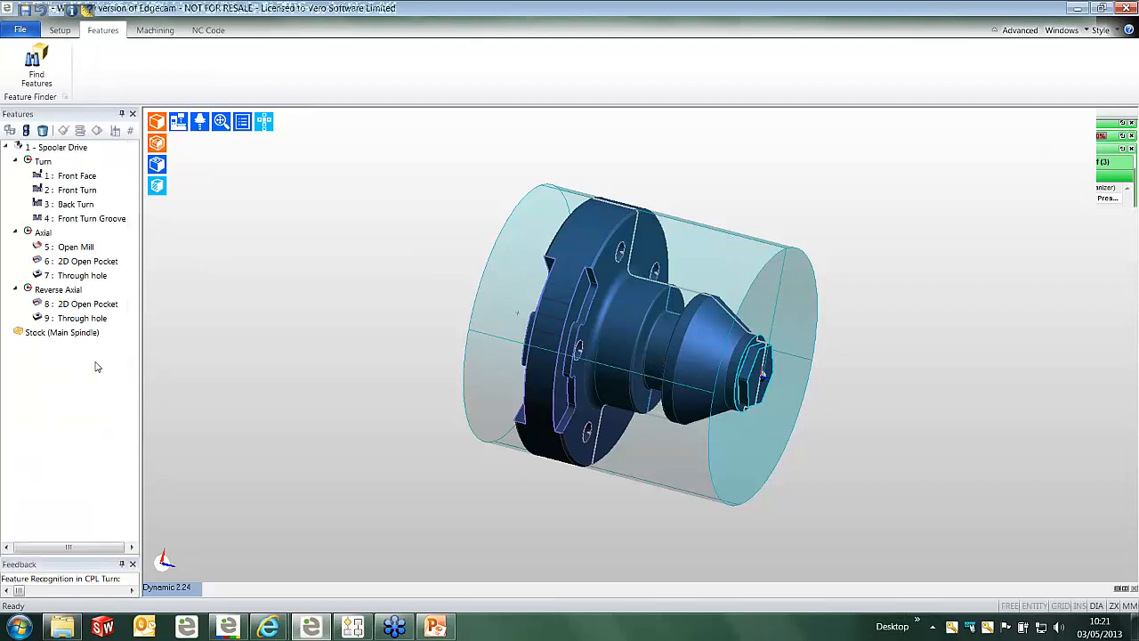
# Show the part in the Turn view and open the Planning Board for its machining operations.
pyautogui.click(155, 30)
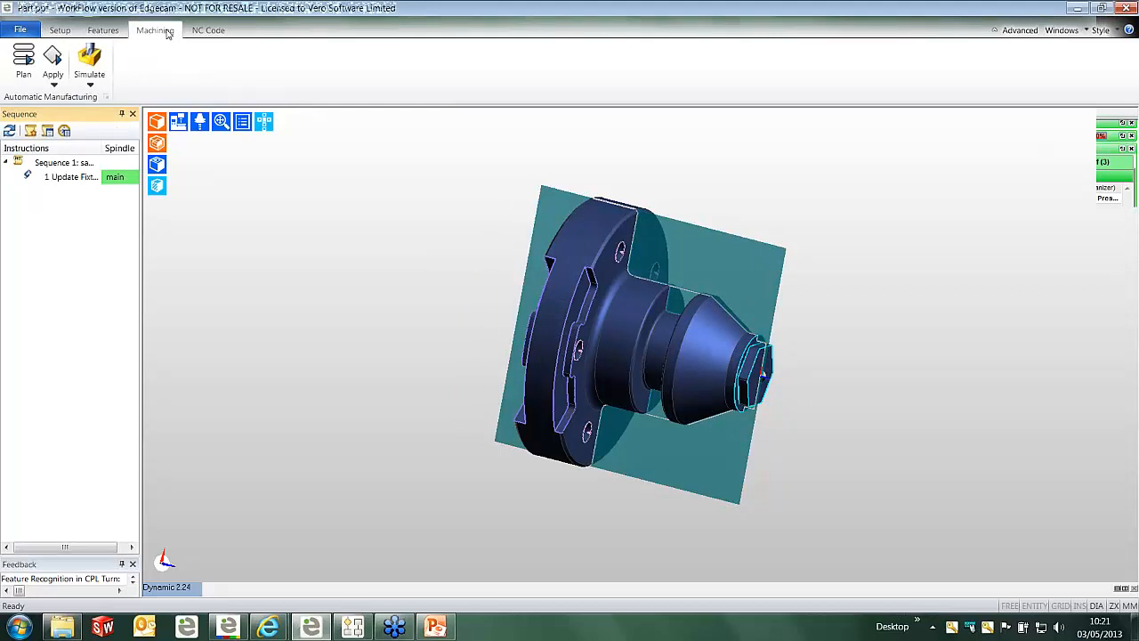
pyautogui.click(185, 588)
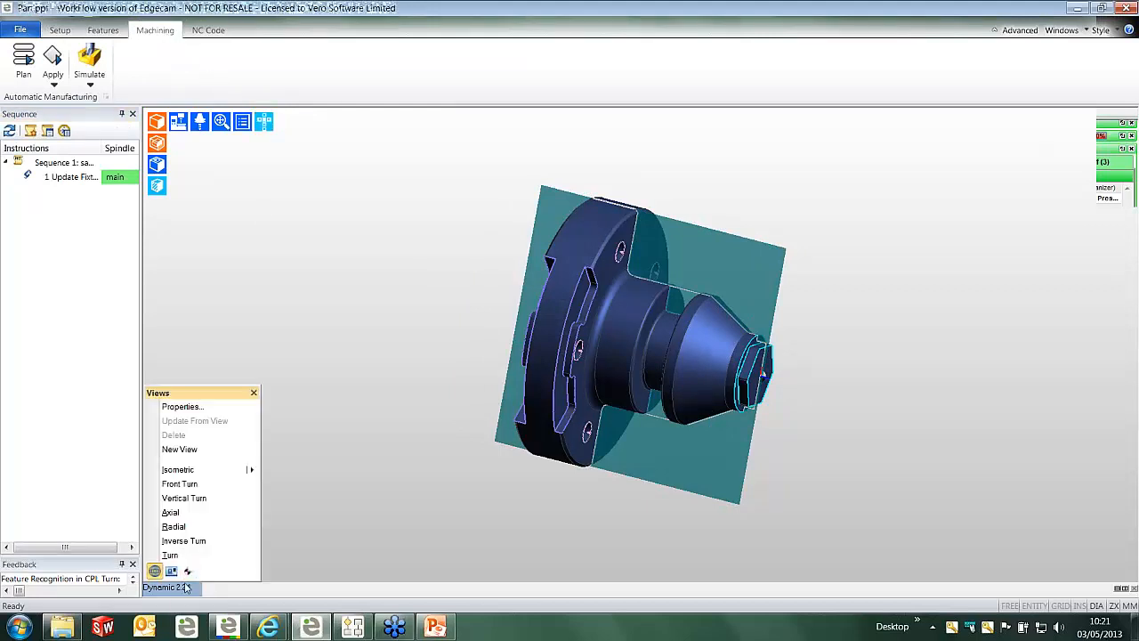
pyautogui.click(174, 554)
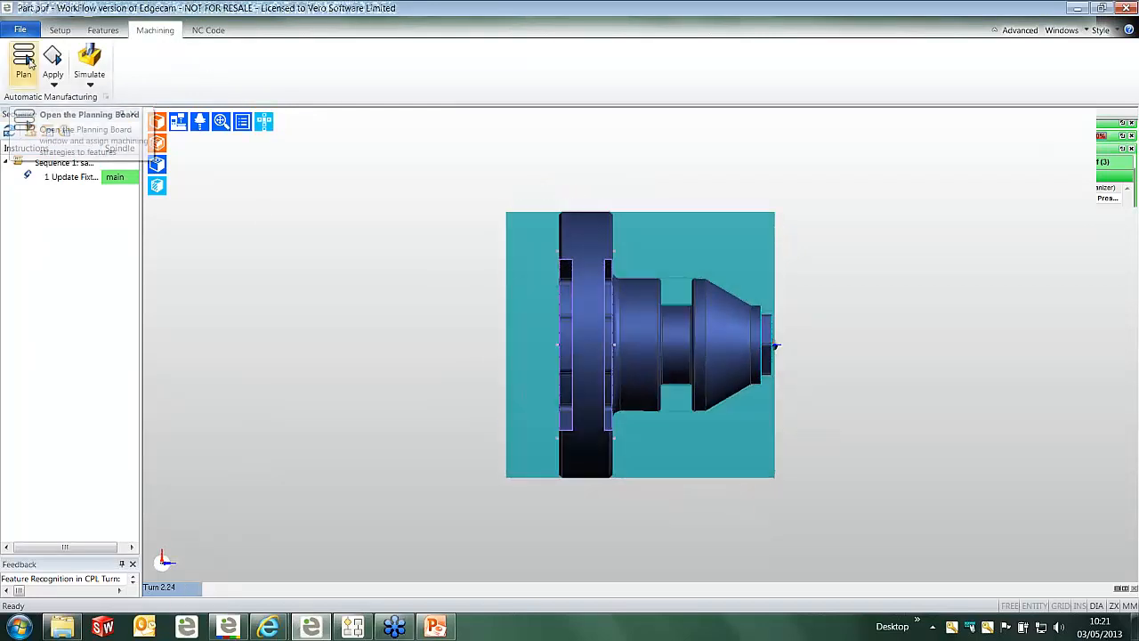
pyautogui.click(24, 71)
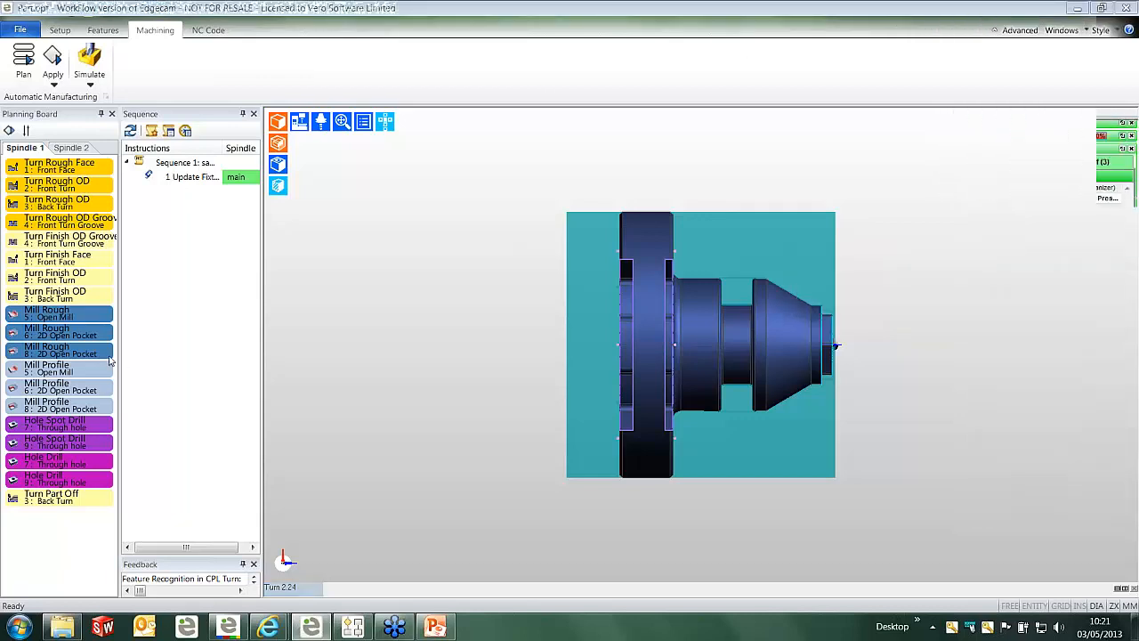
# Try moving the three Mill Rough operations directly after Turn Rough OD Groove, and return them to follow the turn finishing operations.
pyautogui.keyDown('shift'); pyautogui.click(55, 353); pyautogui.keyUp('shift')
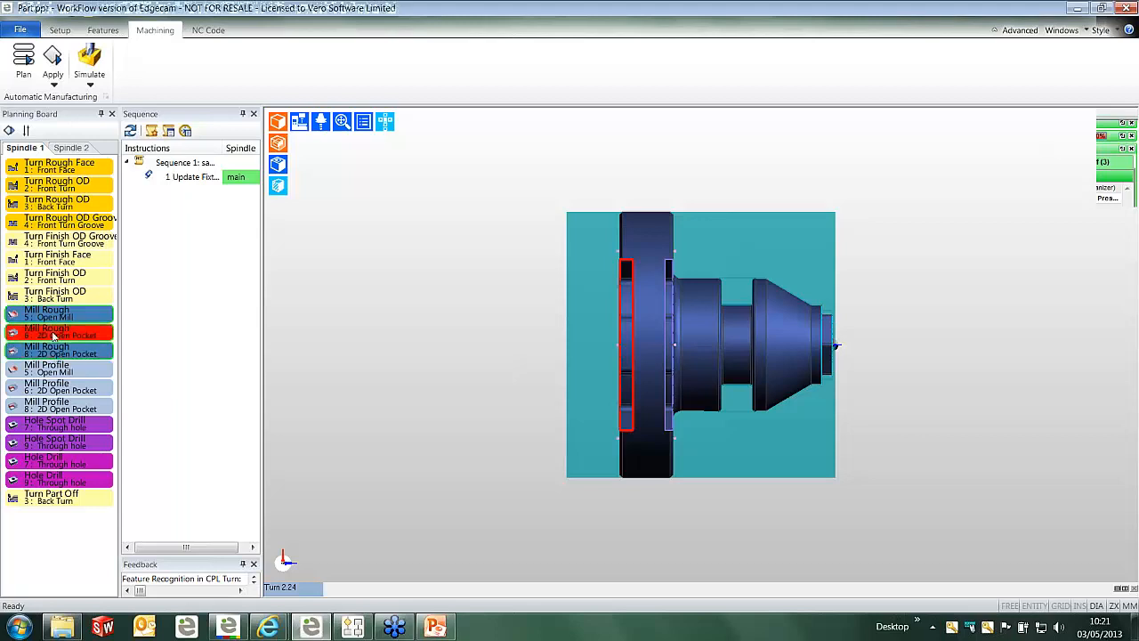
pyautogui.moveTo(51, 316); pyautogui.dragTo(52, 228)
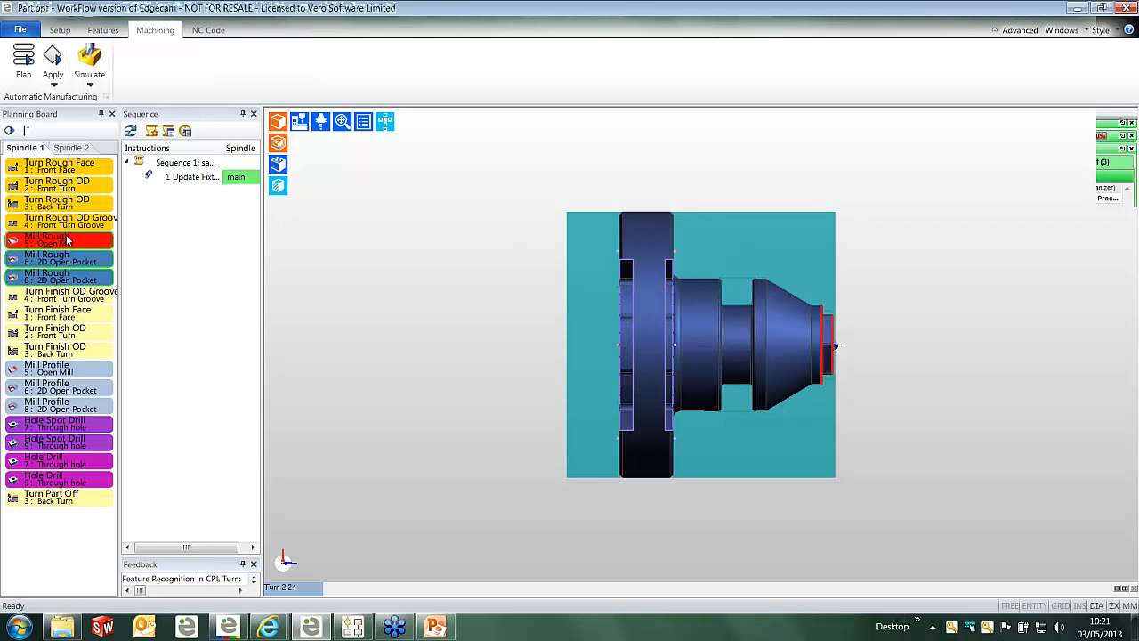
pyautogui.moveTo(66, 240); pyautogui.dragTo(56, 372)
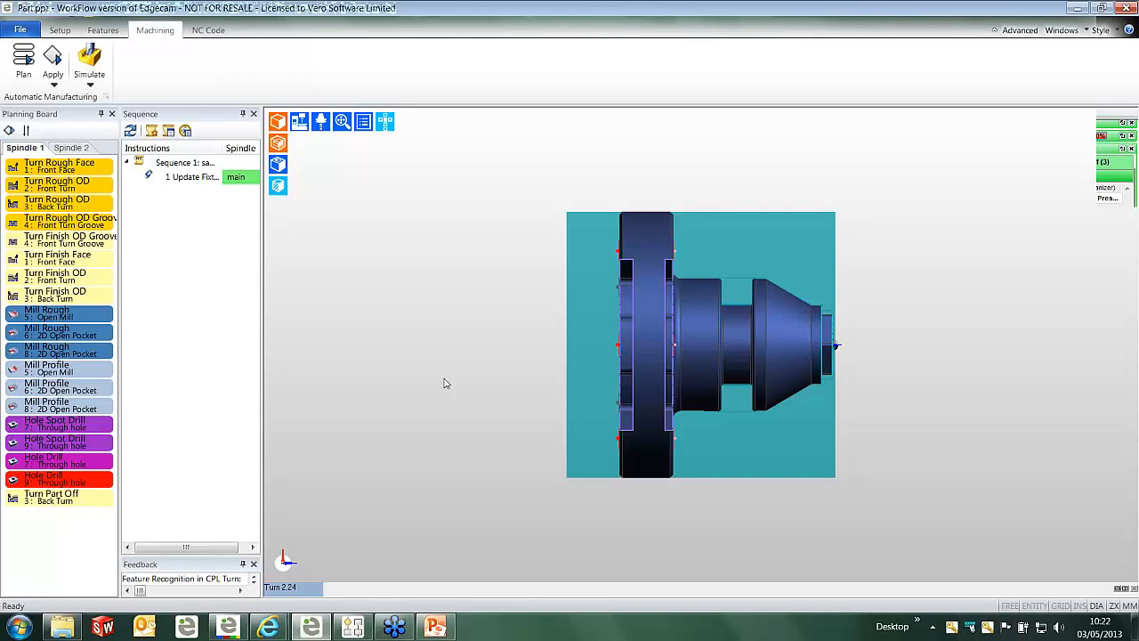
# Apply the four rough turning operations on the Planning Board, from Turn Rough Face through Turn Rough OD Groove.
pyautogui.moveTo(585, 358); pyautogui.dragTo(463, 375, button='middle')
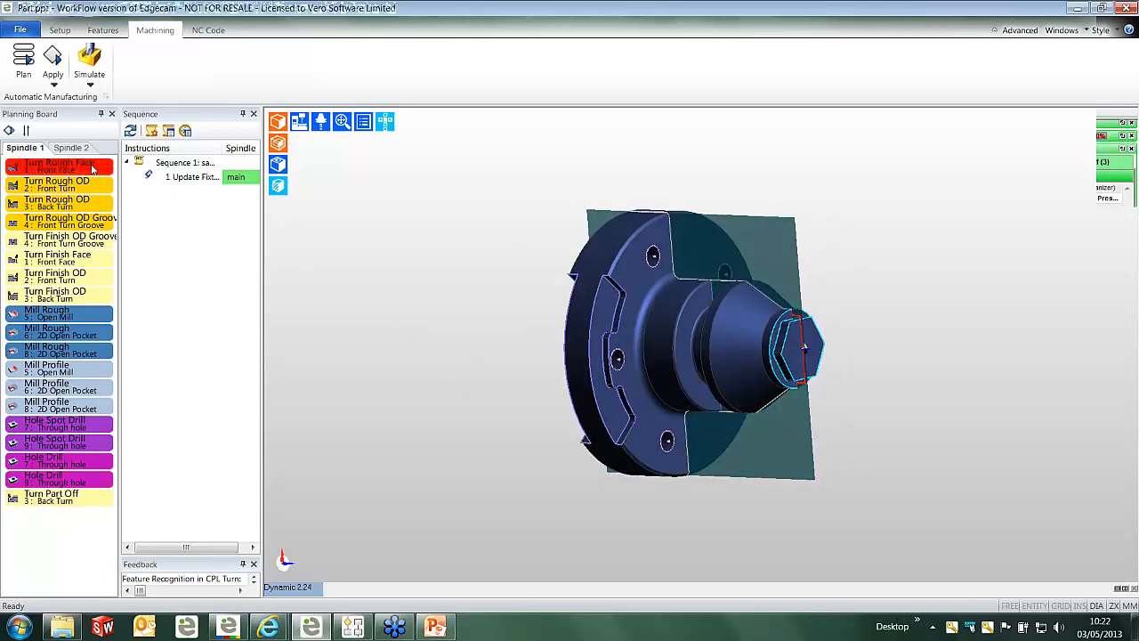
pyautogui.keyDown('shift'); pyautogui.click(93, 223); pyautogui.keyUp('shift')
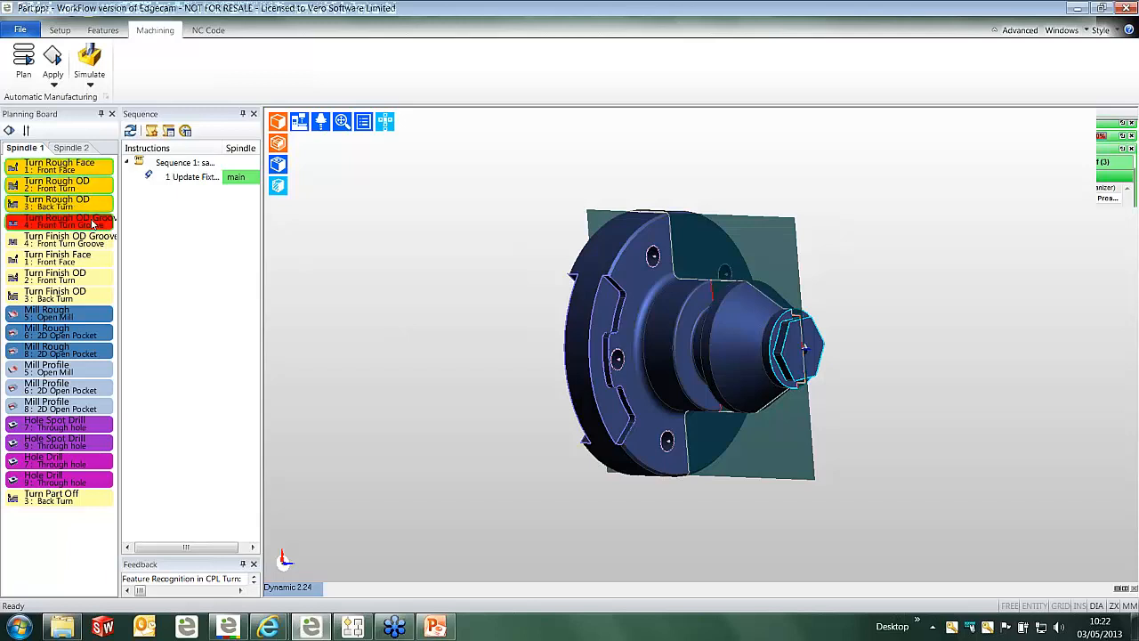
pyautogui.rightClick(88, 168)
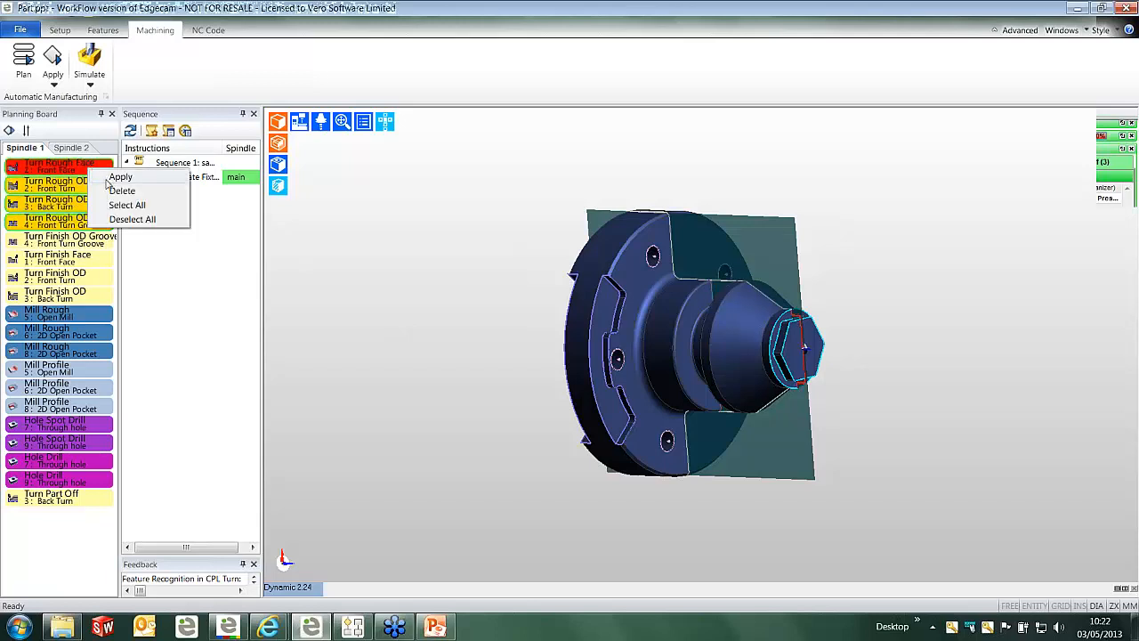
pyautogui.click(106, 179)
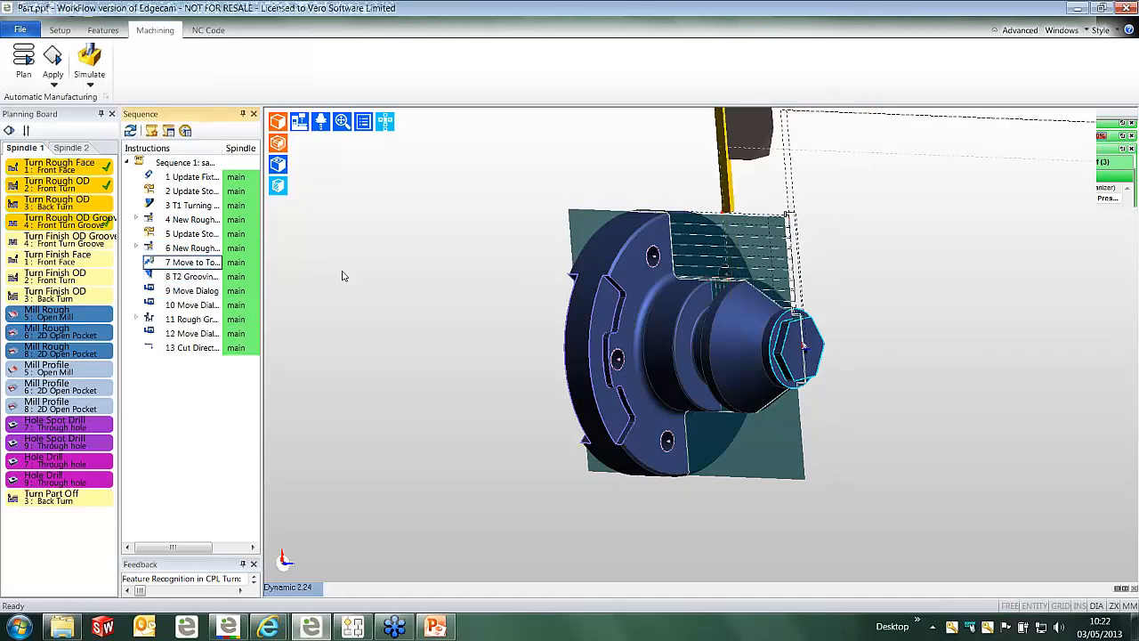
# Run the machine simulation of the applied rough turning and grooving operations.
pyautogui.click(91, 60)
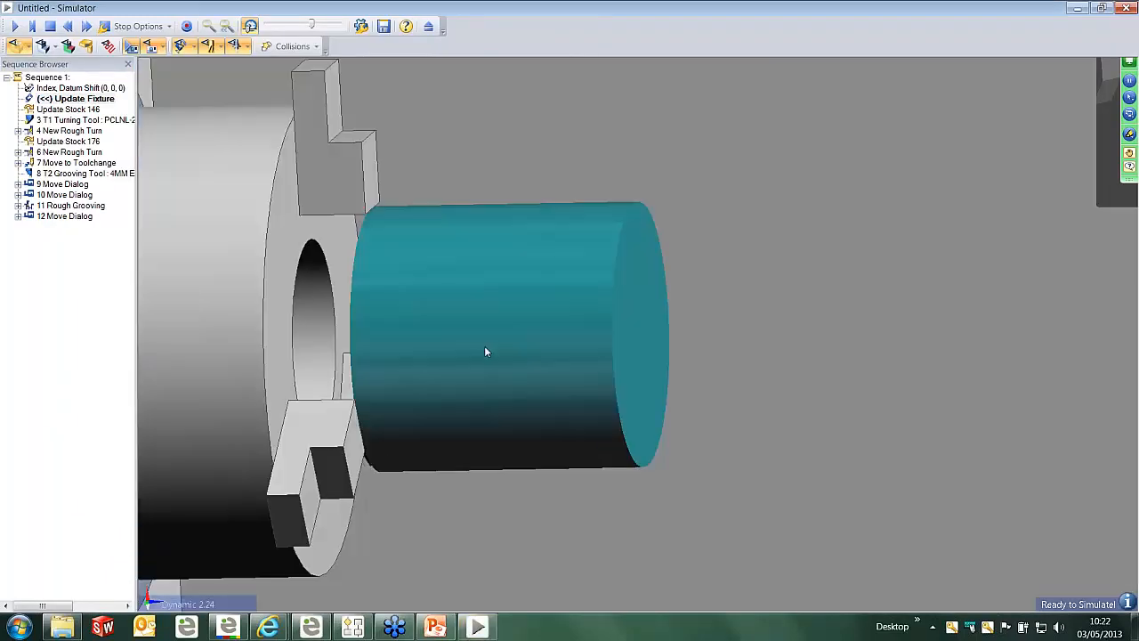
pyautogui.moveTo(432, 471); pyautogui.dragTo(368, 472, button='middle')
pyautogui.click(15, 27)
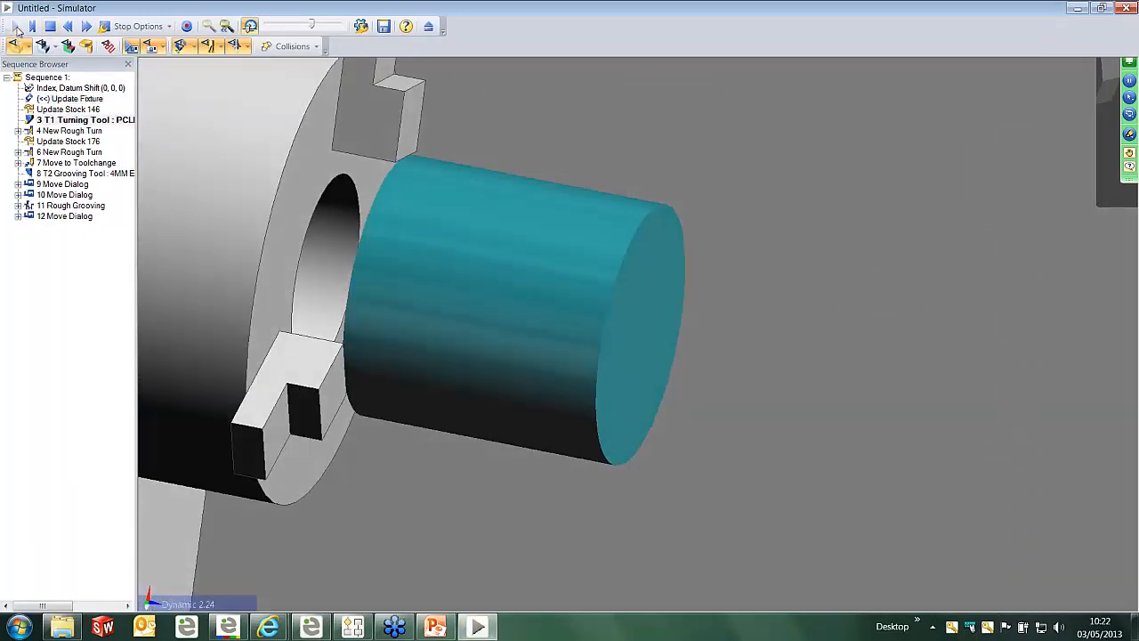
# Watch the simulated rough turning and grooving cuts on the part from a wider angle, and return to Edgecam.
pyautogui.scroll(-2, 519, 292)
pyautogui.moveTo(519, 292); pyautogui.dragTo(460, 344, button='middle')
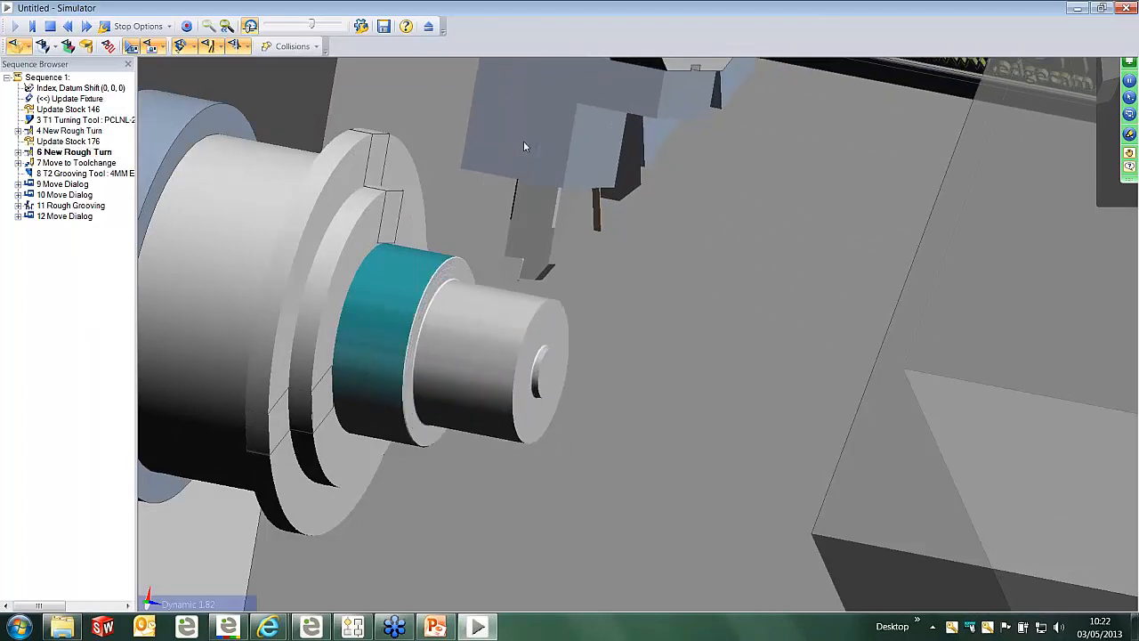
pyautogui.click(429, 28)
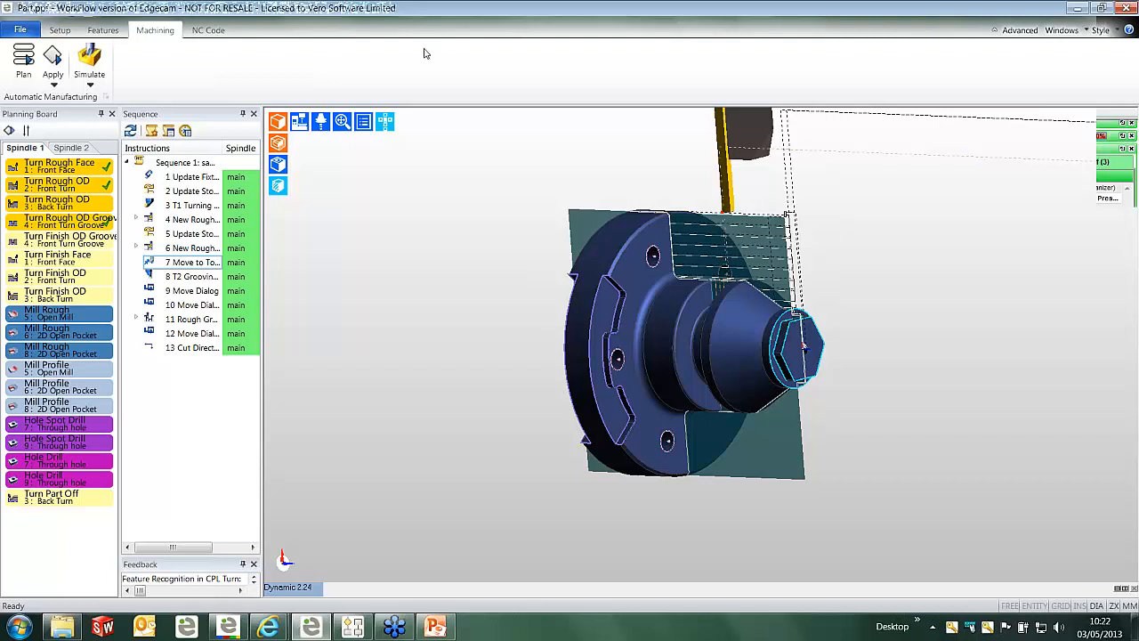
# Apply the four turn finishing operations on the Planning Board, from Turn Finish OD Groove through the Back Turn Finish OD.
pyautogui.rightClick(98, 304)
pyautogui.click(108, 308)
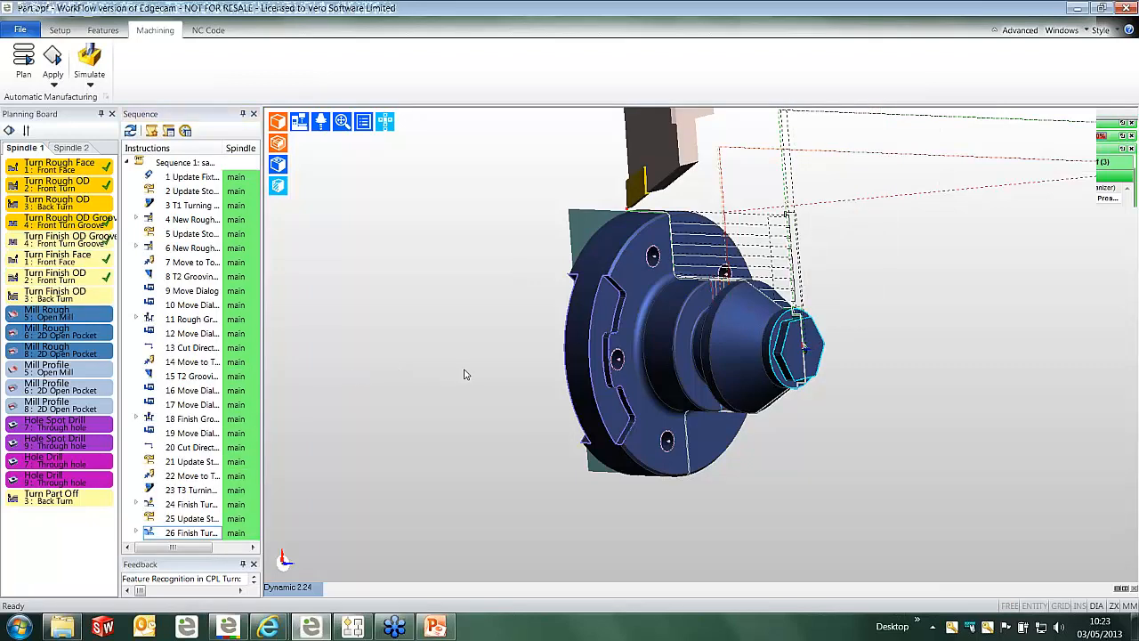
# Apply all milling and hole operations on the Planning Board, from Mill Rough of the Open Mill feature through the last Hole Drill.
pyautogui.moveTo(469, 366); pyautogui.dragTo(482, 335, button='middle')
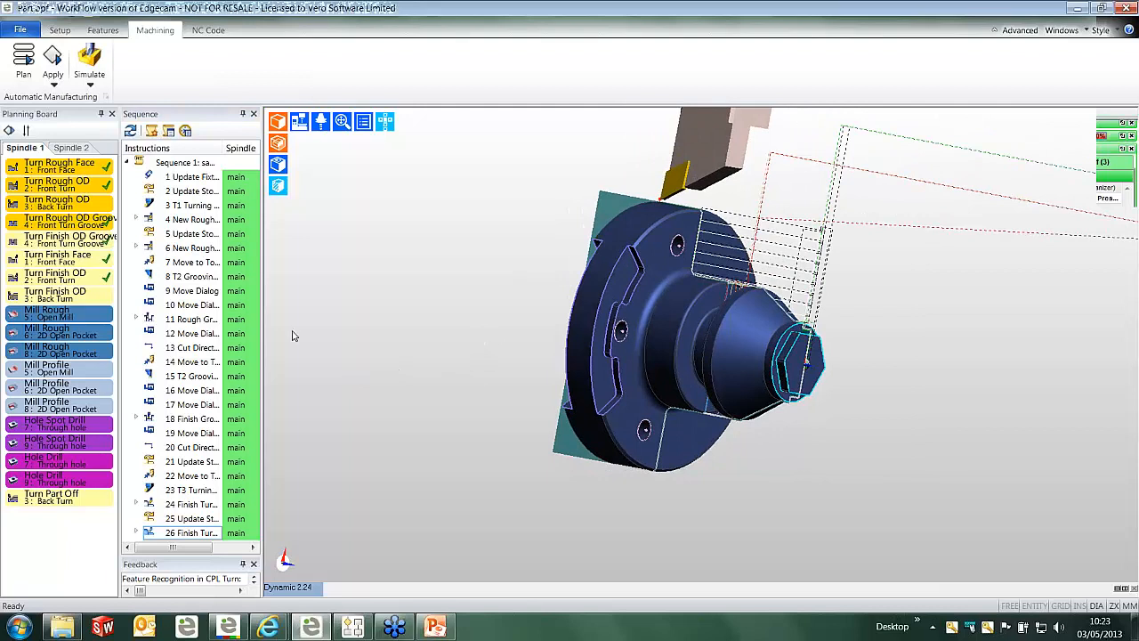
pyautogui.click(95, 317)
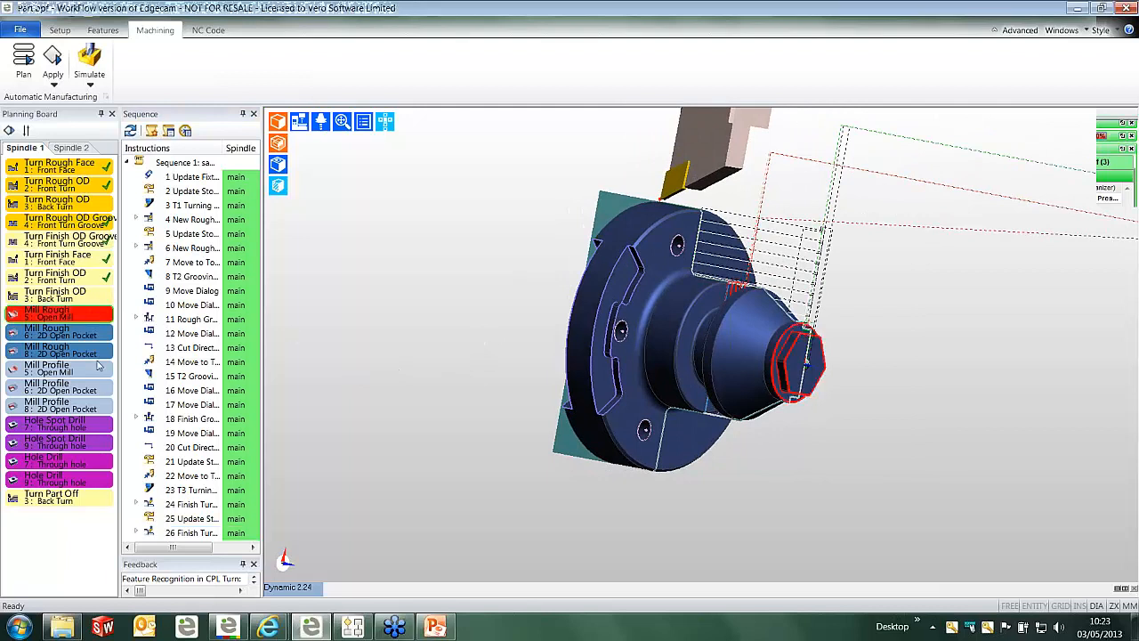
pyautogui.keyDown('shift'); pyautogui.click(88, 486); pyautogui.keyUp('shift')
pyautogui.rightClick(88, 490)
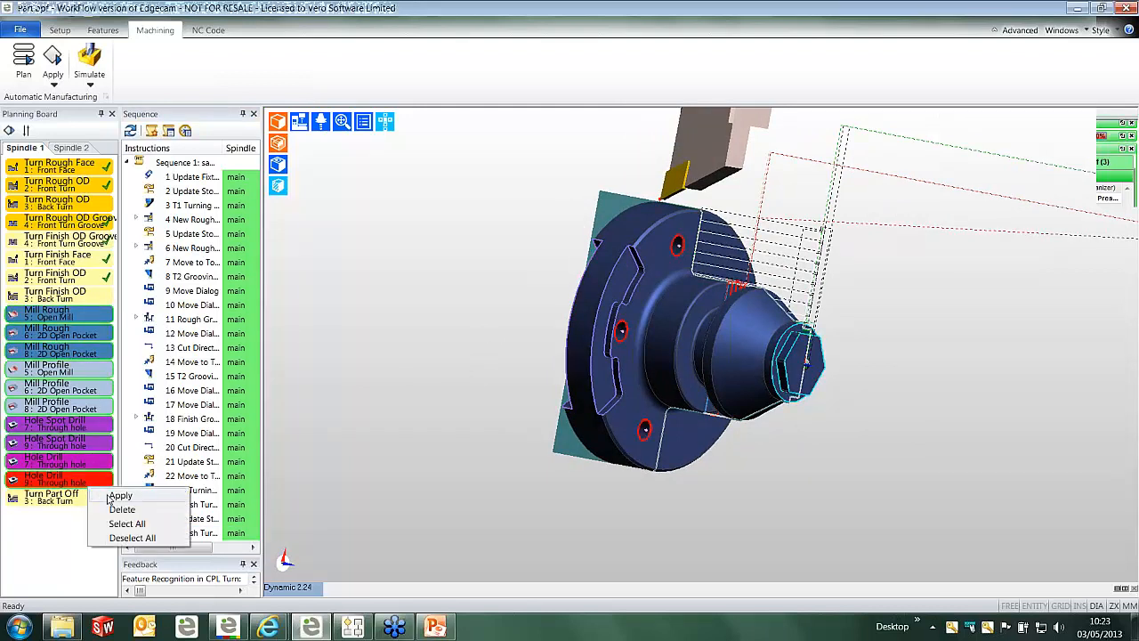
pyautogui.click(109, 497)
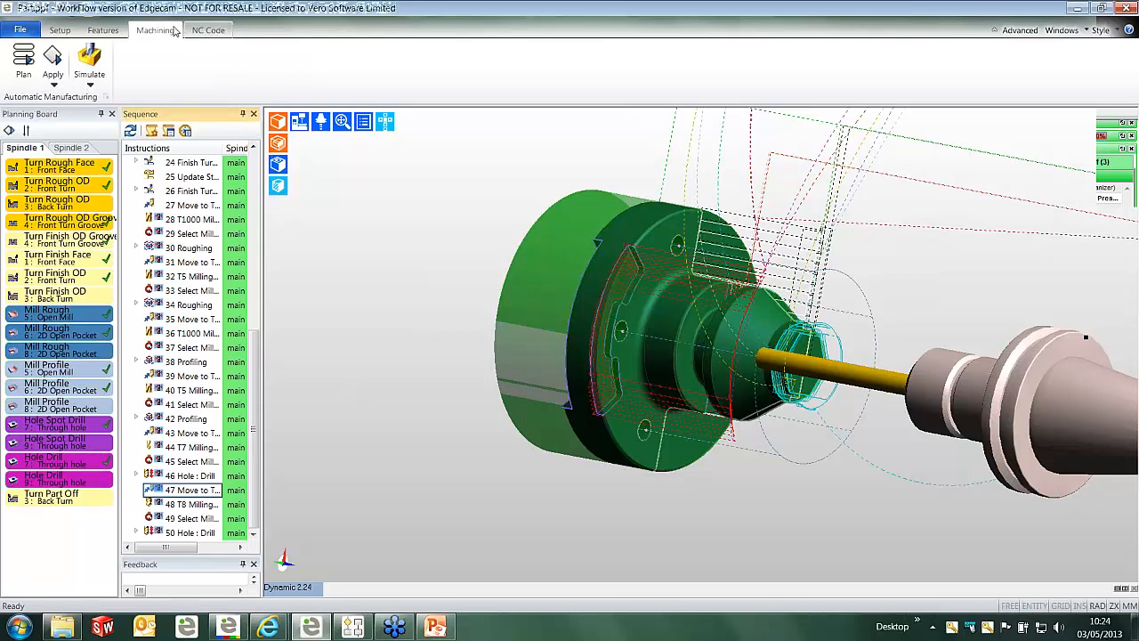
# Renumber the tool positions consecutively in the 1440 Workflow Turn.1 toolkit and regenerate the sequence.
pyautogui.click(203, 31)
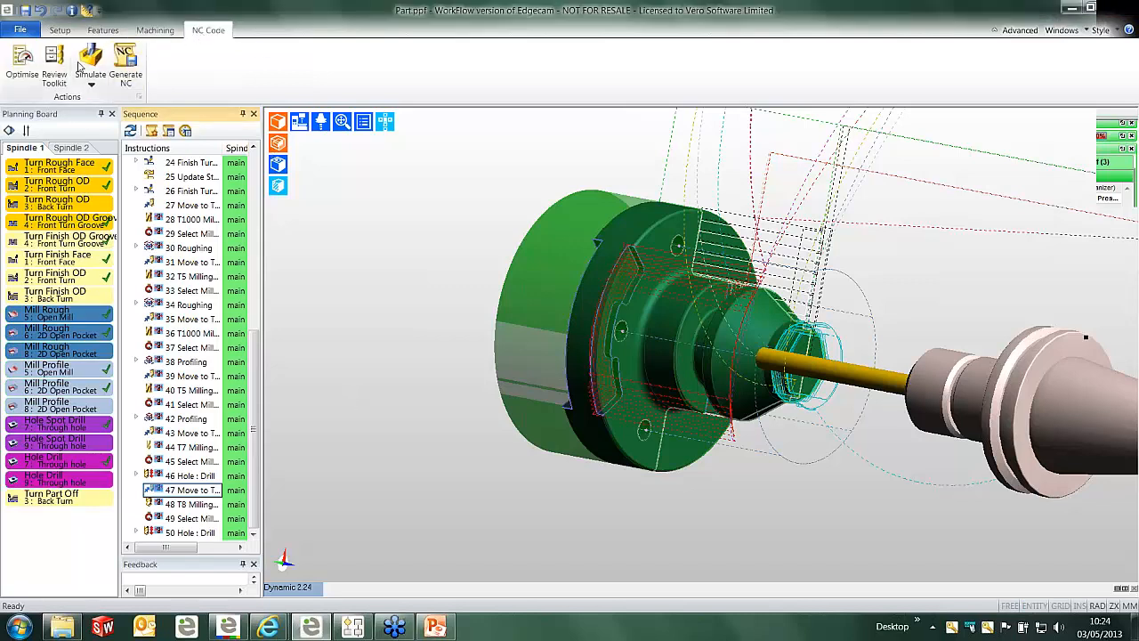
pyautogui.click(55, 78)
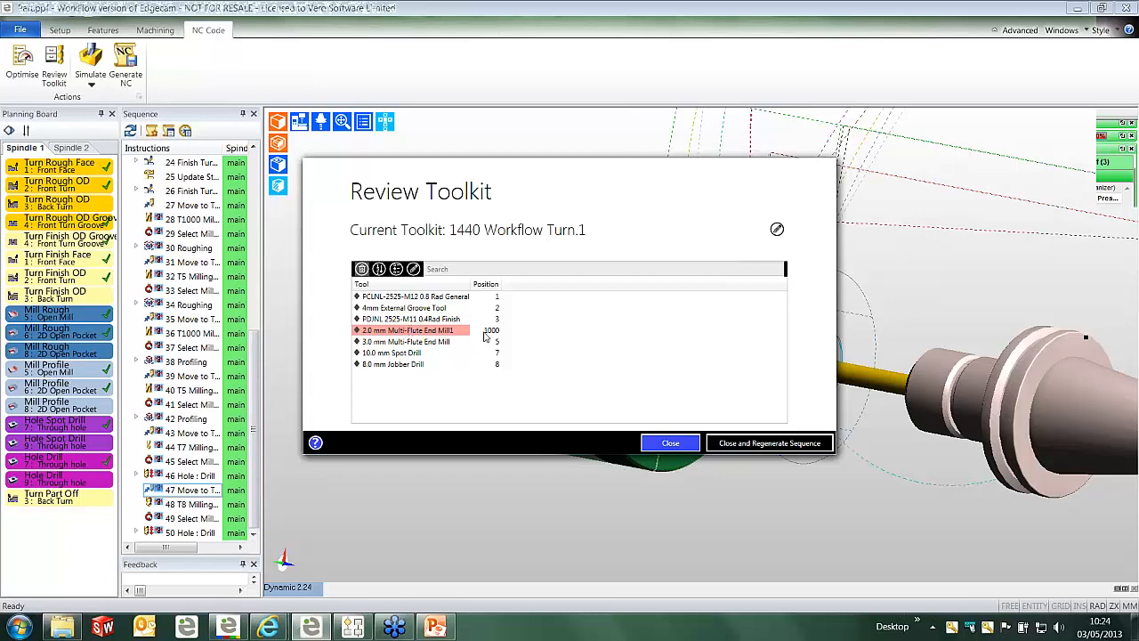
pyautogui.click(379, 270)
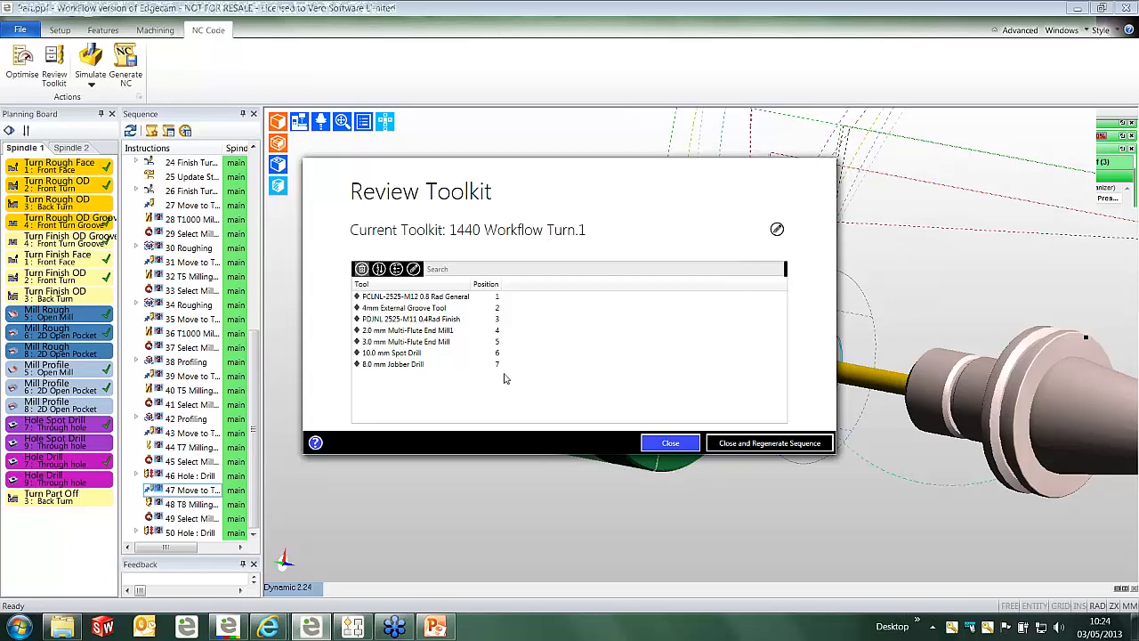
pyautogui.click(731, 445)
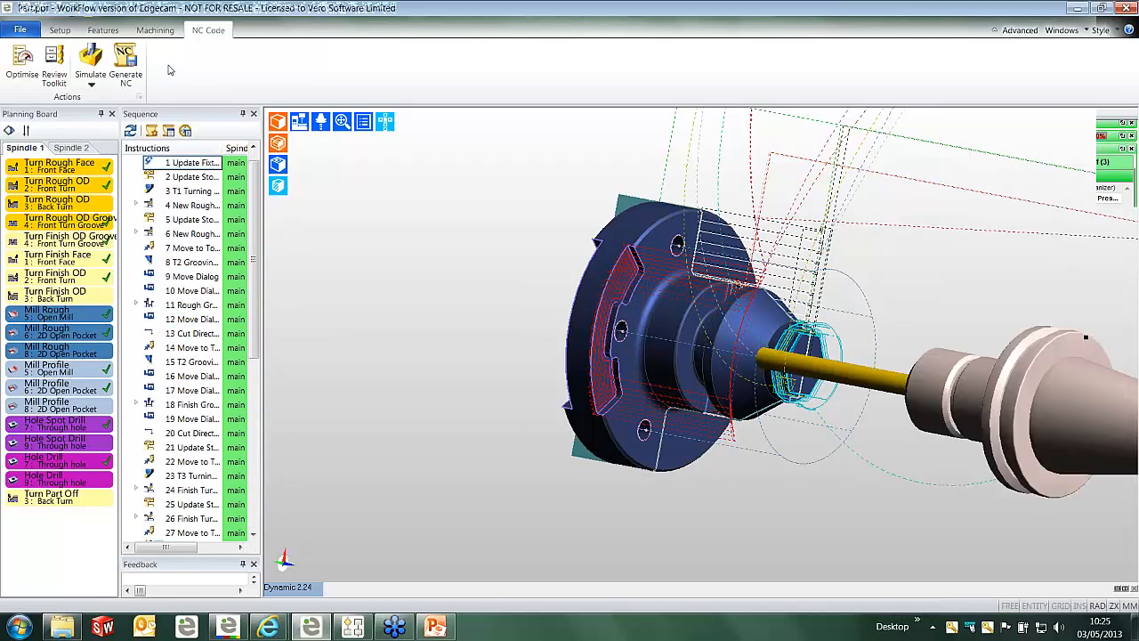
# Generate the CNC code as 11111.nc with job name 1440 Workflow Turn.1, operation names included and the editor set to open.
pyautogui.click(132, 68)
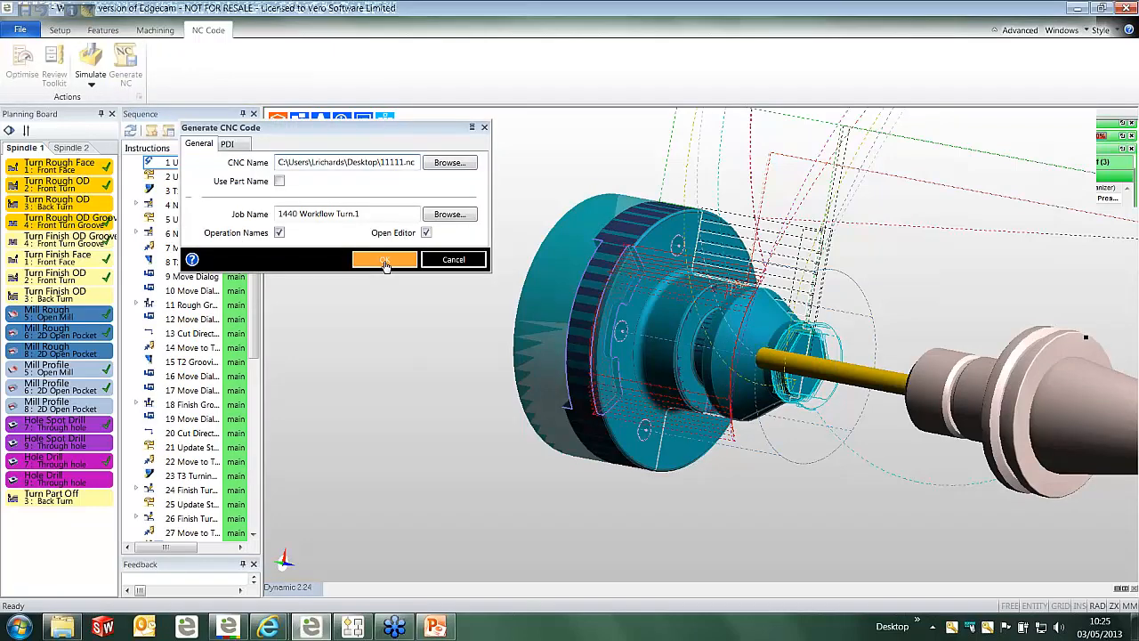
pyautogui.click(384, 260)
pyautogui.click(630, 348)
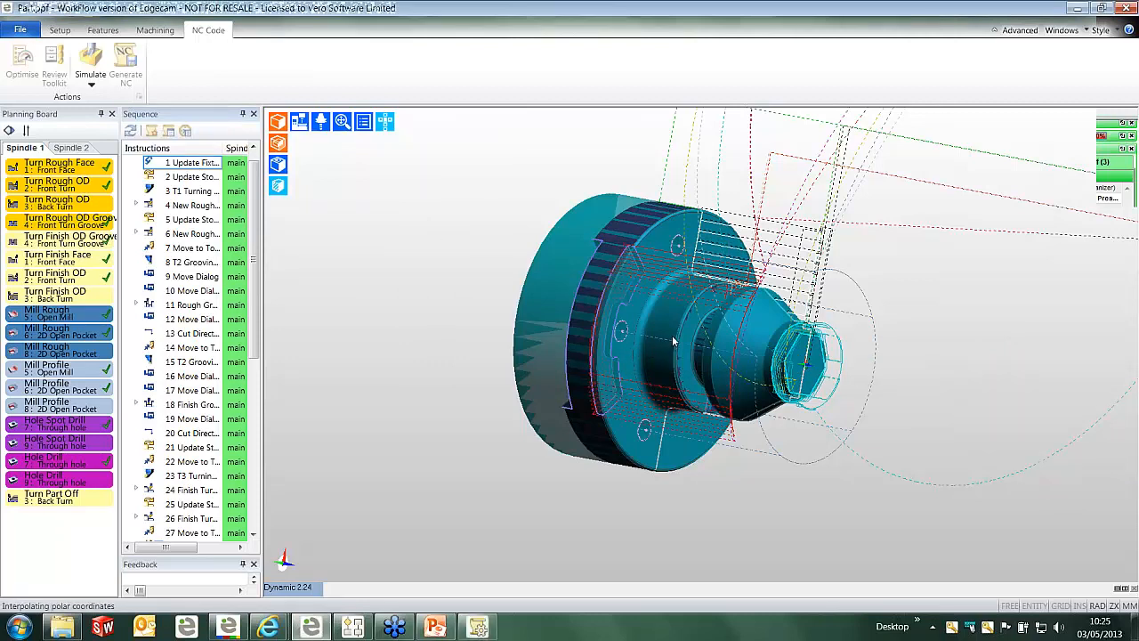
pyautogui.click(643, 350)
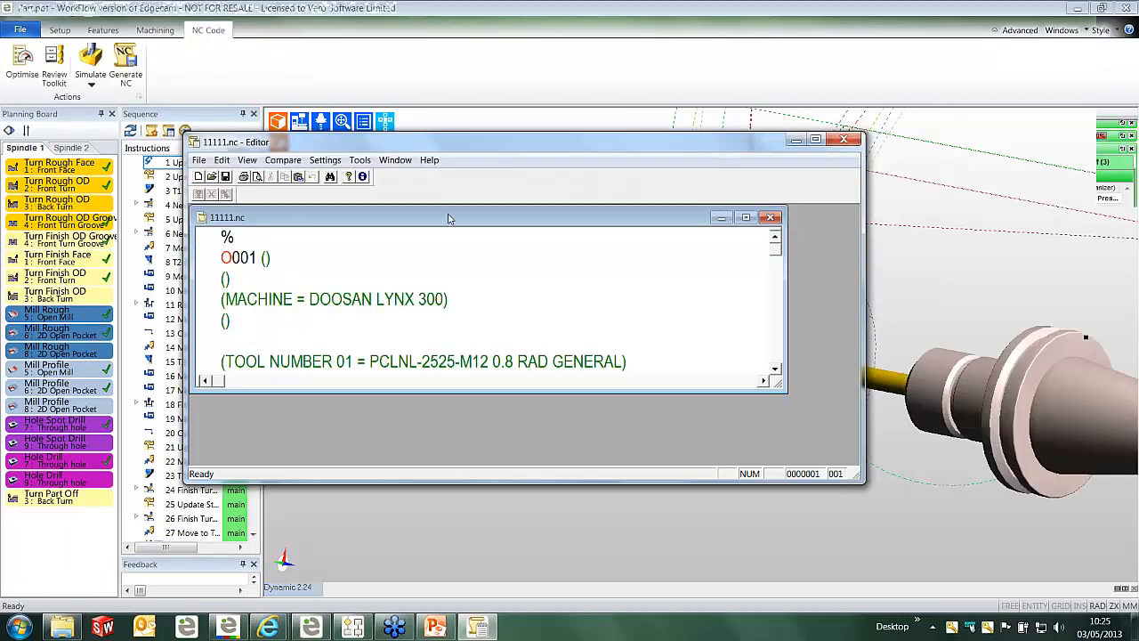
# Enlarge the editor beside the part, examine the tool list and turning cycles in 11111.nc, and close the editor.
pyautogui.moveTo(397, 145); pyautogui.dragTo(3, 162)
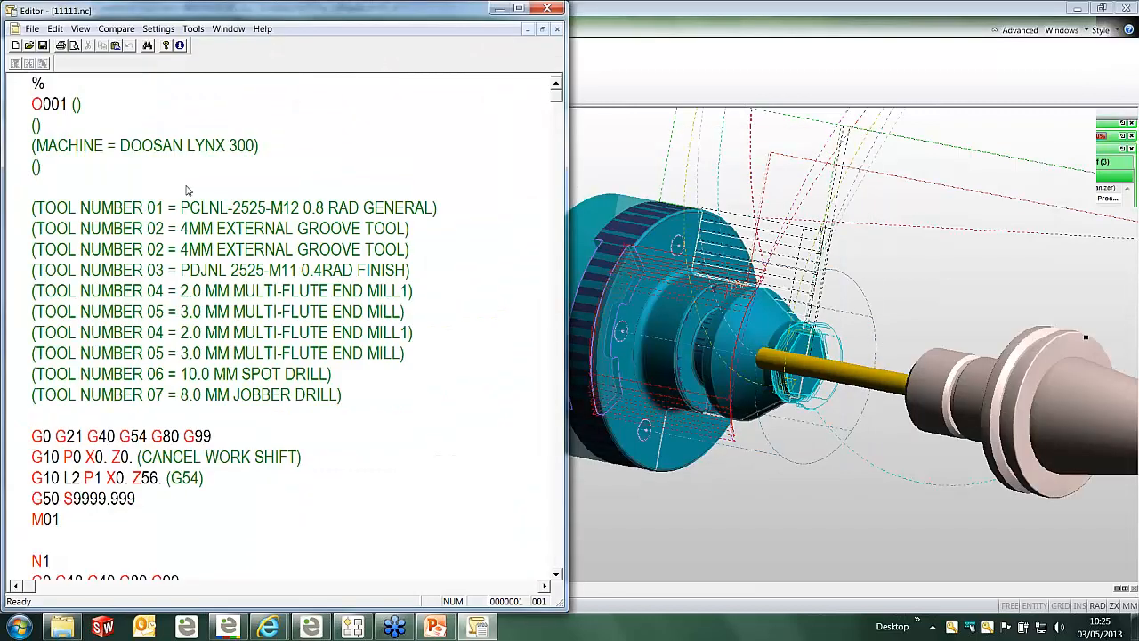
pyautogui.click(186, 187)
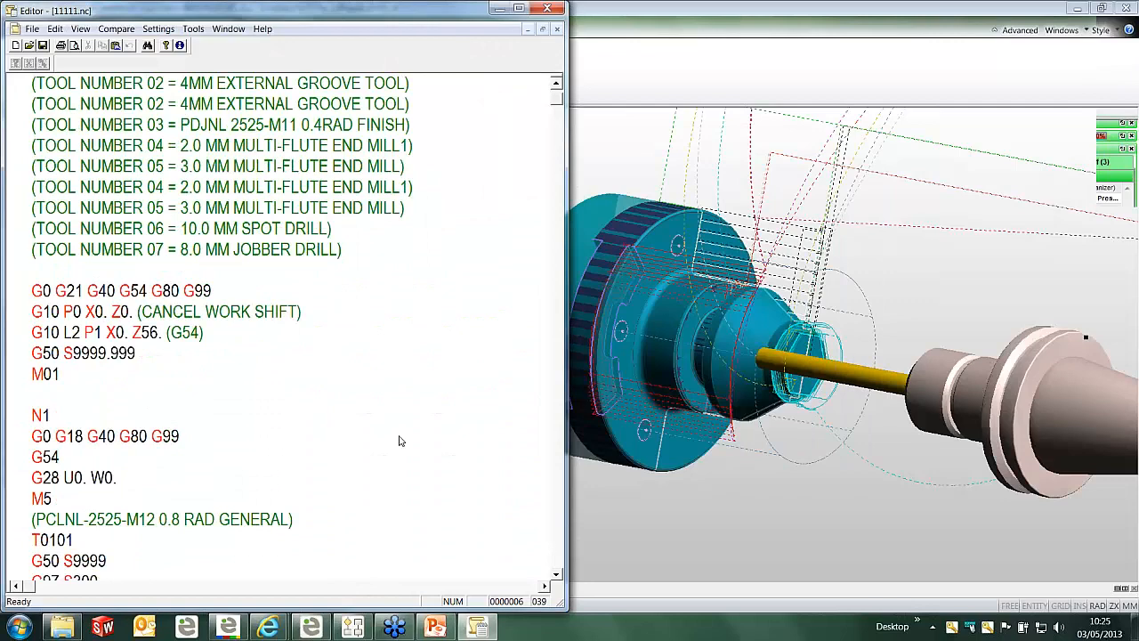
pyautogui.scroll(-4, 400, 441)
pyautogui.scroll(-7, 400, 441)
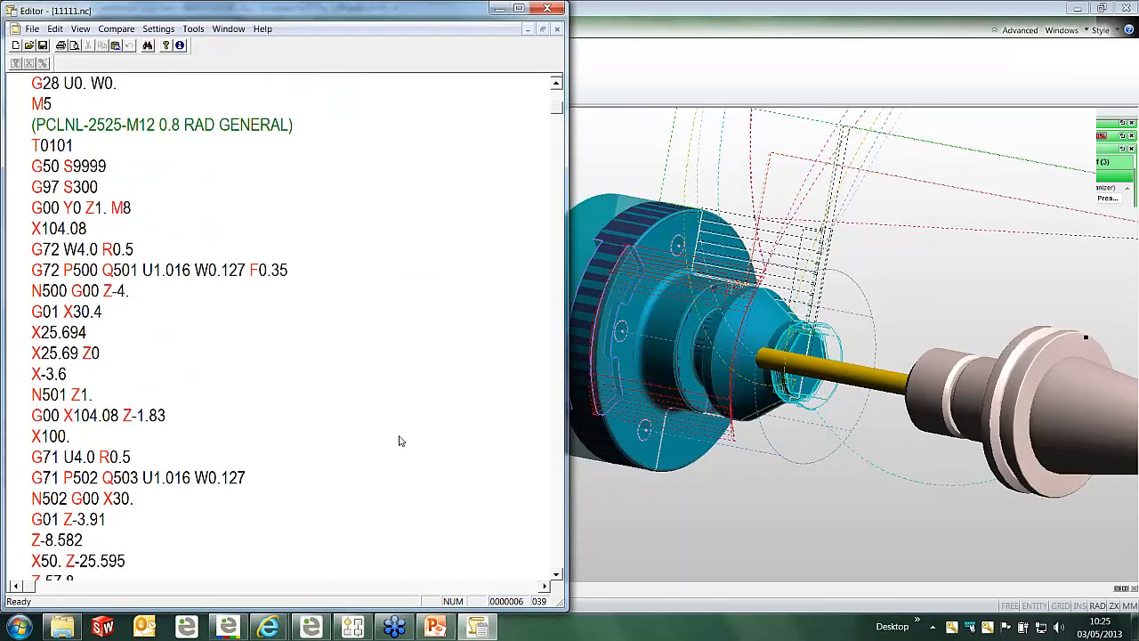
pyautogui.scroll(-1, 399, 440)
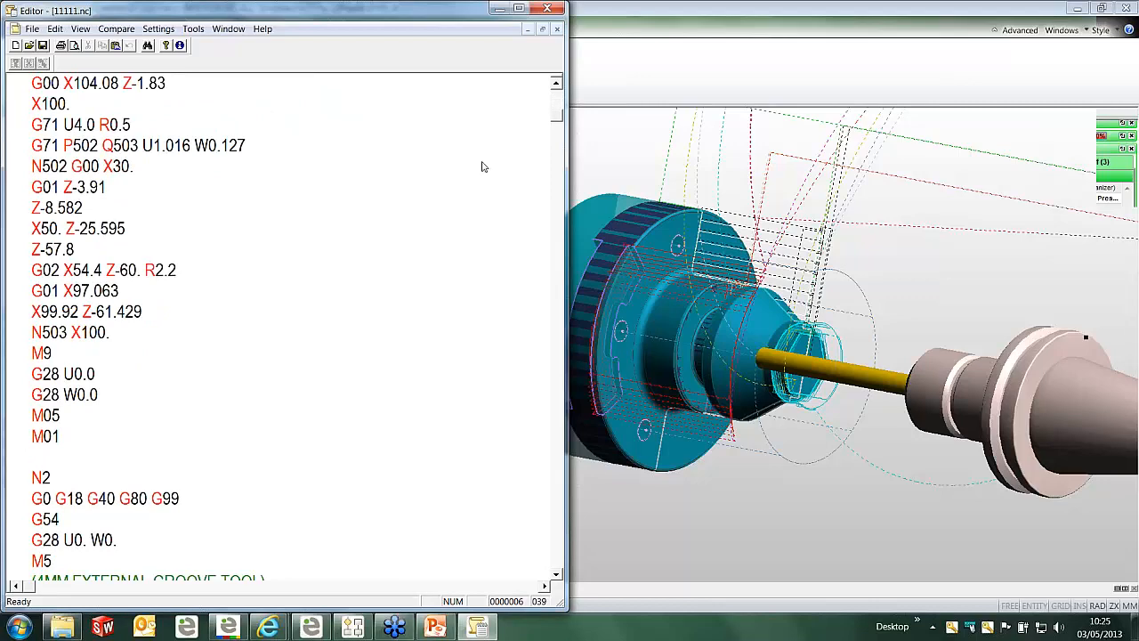
pyautogui.click(547, 11)
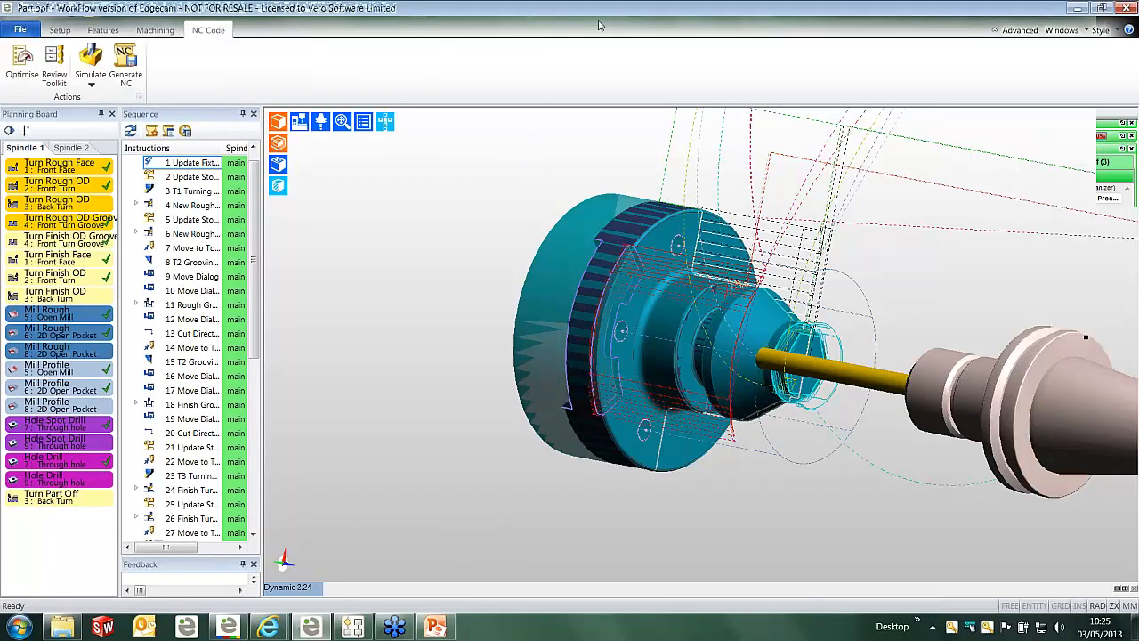
# Close the Edgecam Workflow session without saving the changes to Part.ppf.
pyautogui.moveTo(606, 8); pyautogui.dragTo(462, 78)
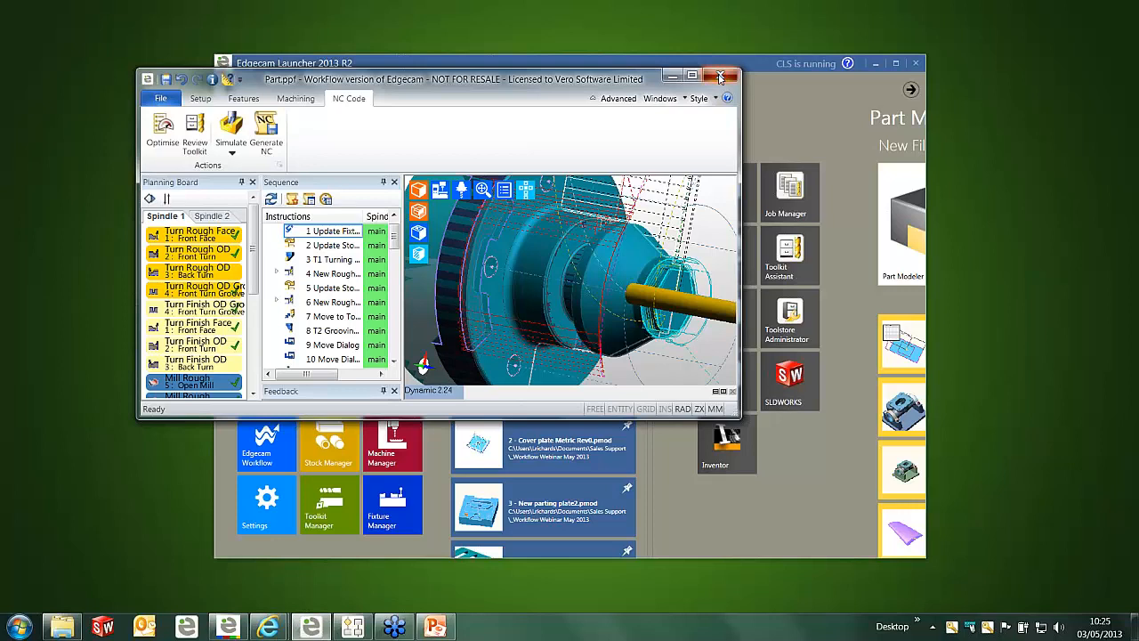
pyautogui.click(721, 77)
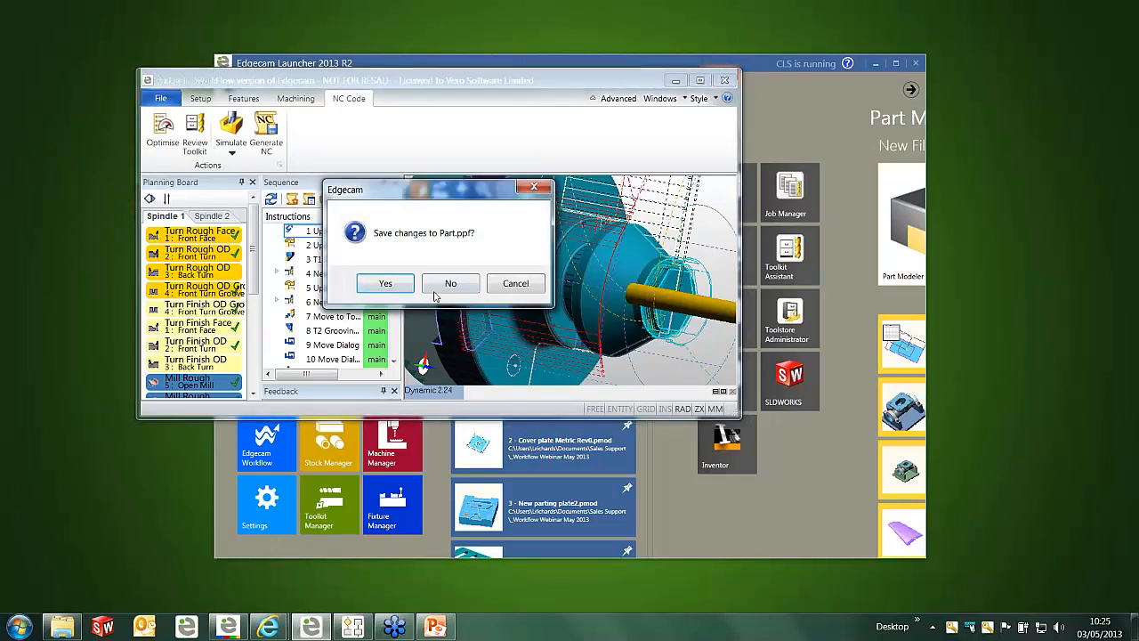
pyautogui.click(440, 282)
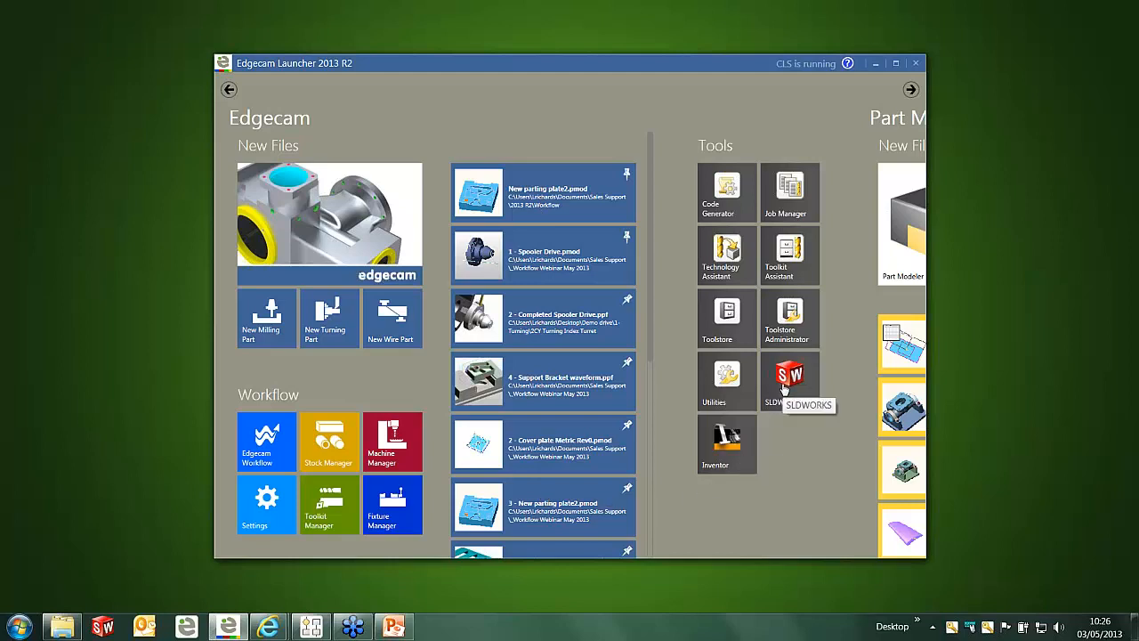
# Open the Fixture Manager, examine the Allmatic vice in an enlarged 3D preview, and close the manager.
pyautogui.click(384, 521)
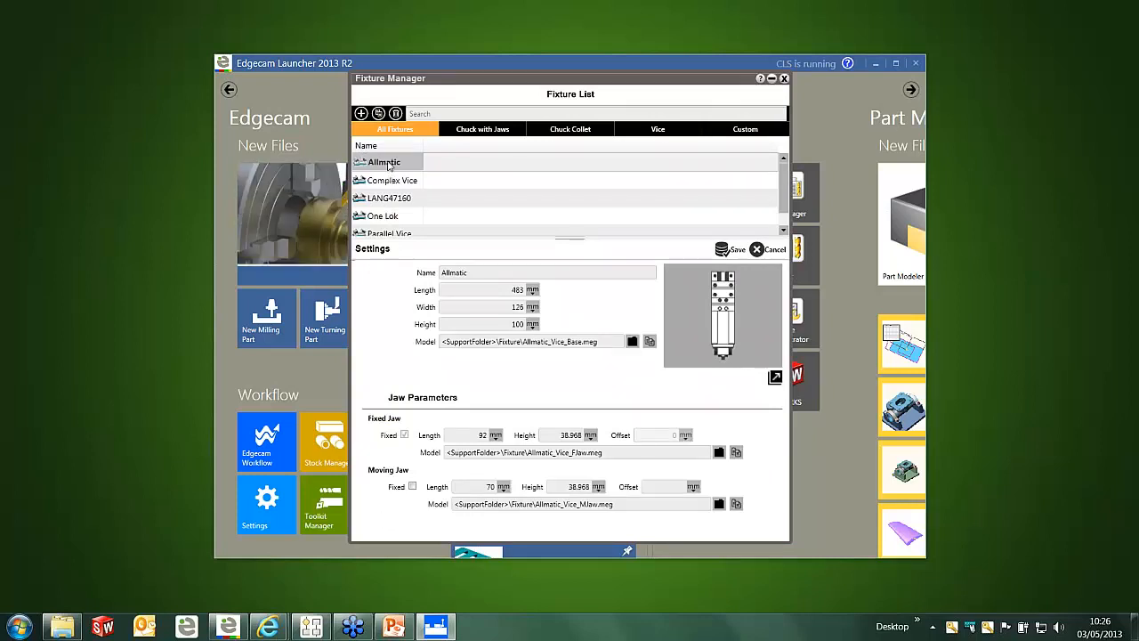
pyautogui.click(774, 378)
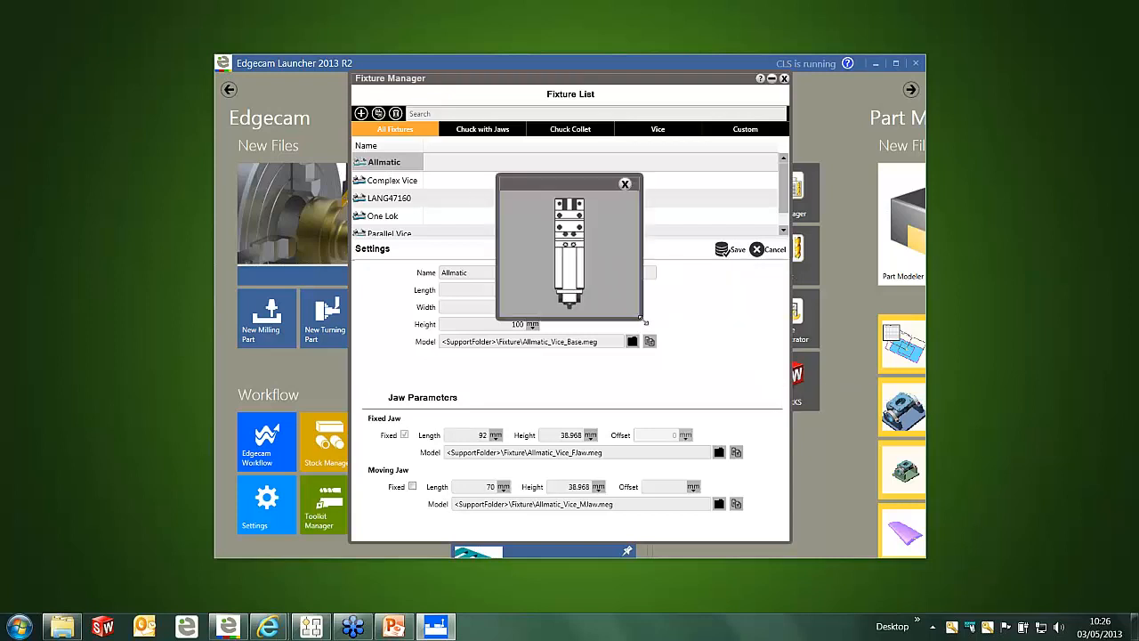
pyautogui.moveTo(642, 318); pyautogui.dragTo(882, 497)
pyautogui.moveTo(640, 408); pyautogui.dragTo(710, 353)
pyautogui.scroll(3, 711, 349)
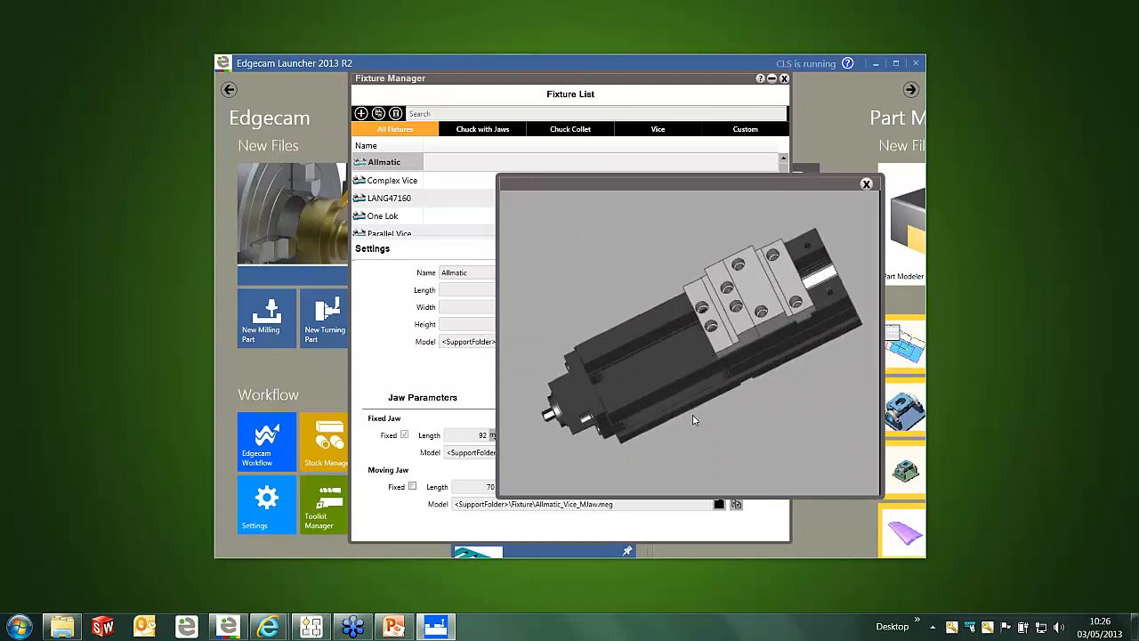
pyautogui.moveTo(692, 415); pyautogui.dragTo(744, 383)
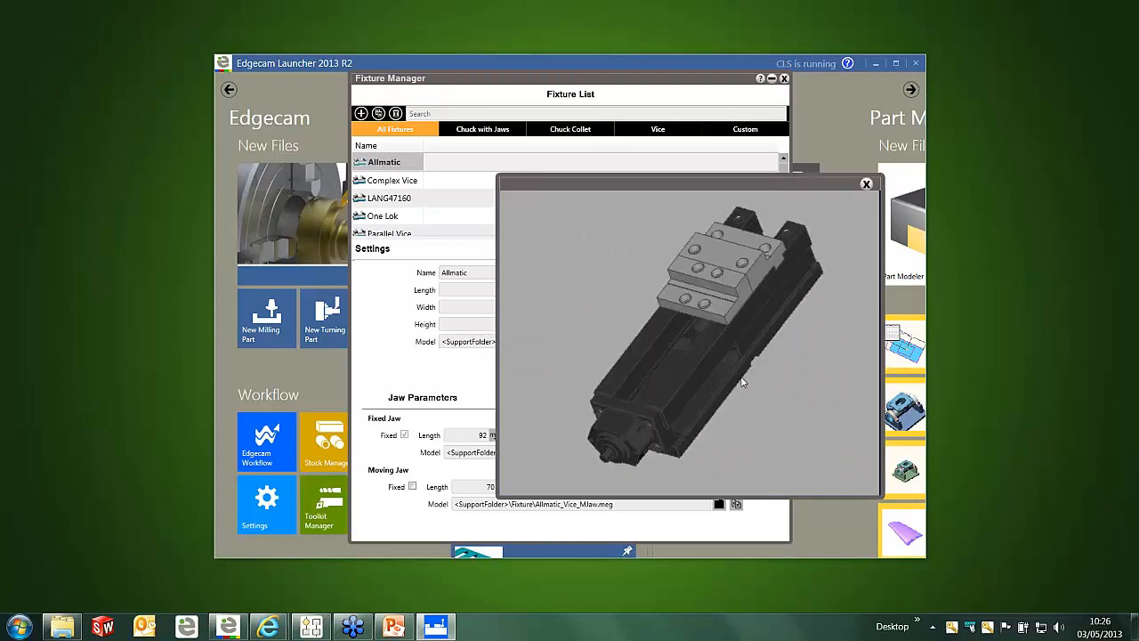
pyautogui.click(866, 183)
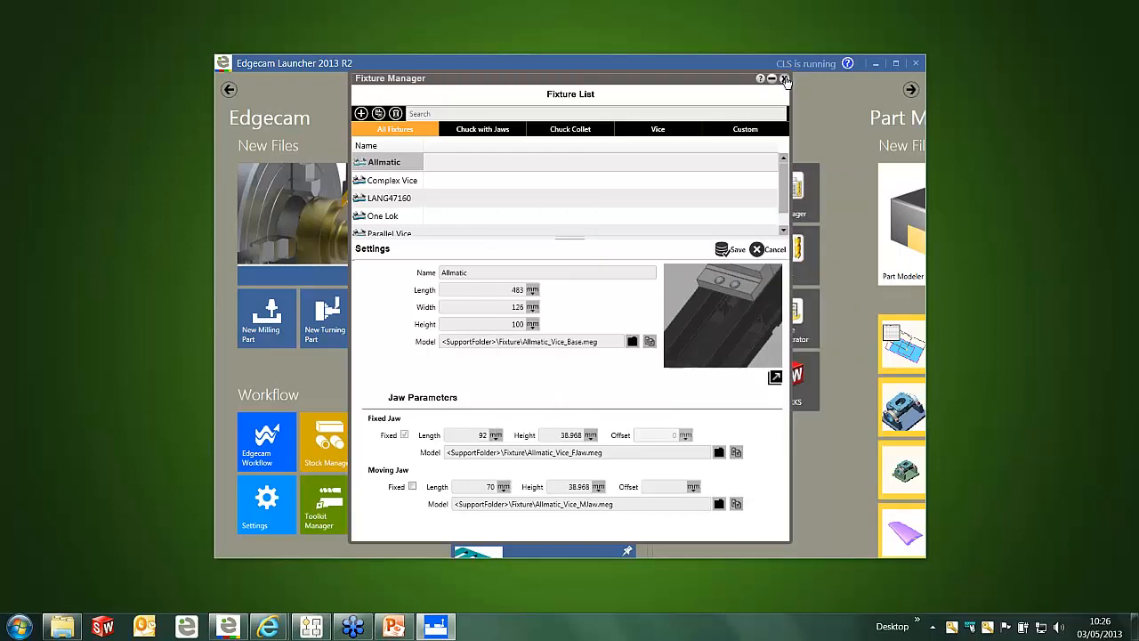
pyautogui.click(784, 80)
# Open the Stock Manager, review the Cylinder stock and the shapes available for new stock, and close it without adding any.
pyautogui.click(334, 440)
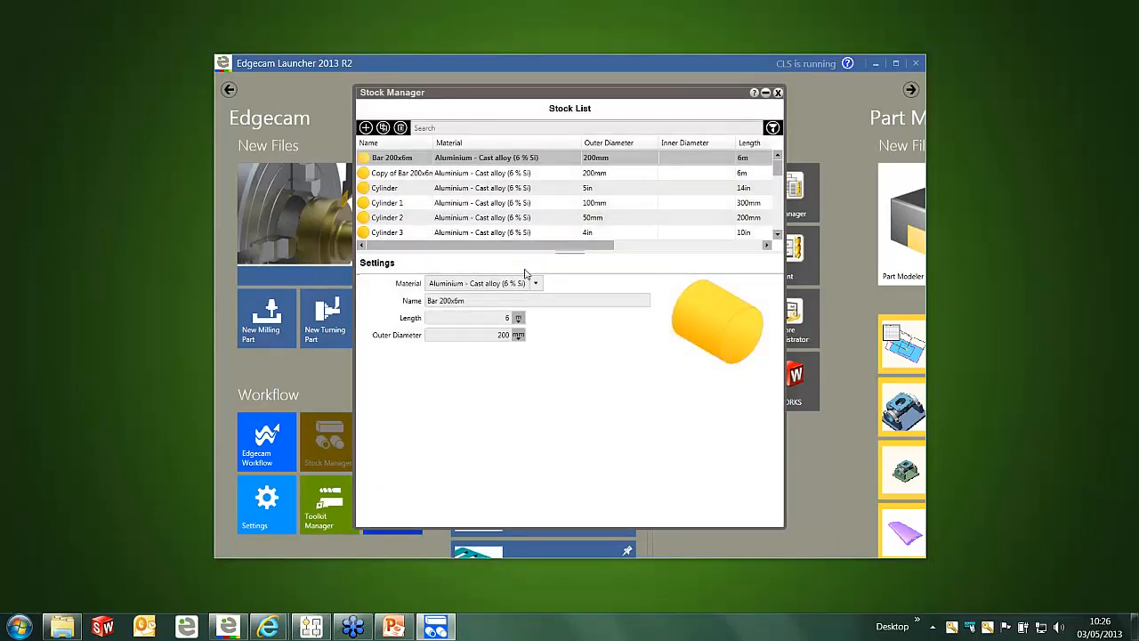
pyautogui.click(400, 188)
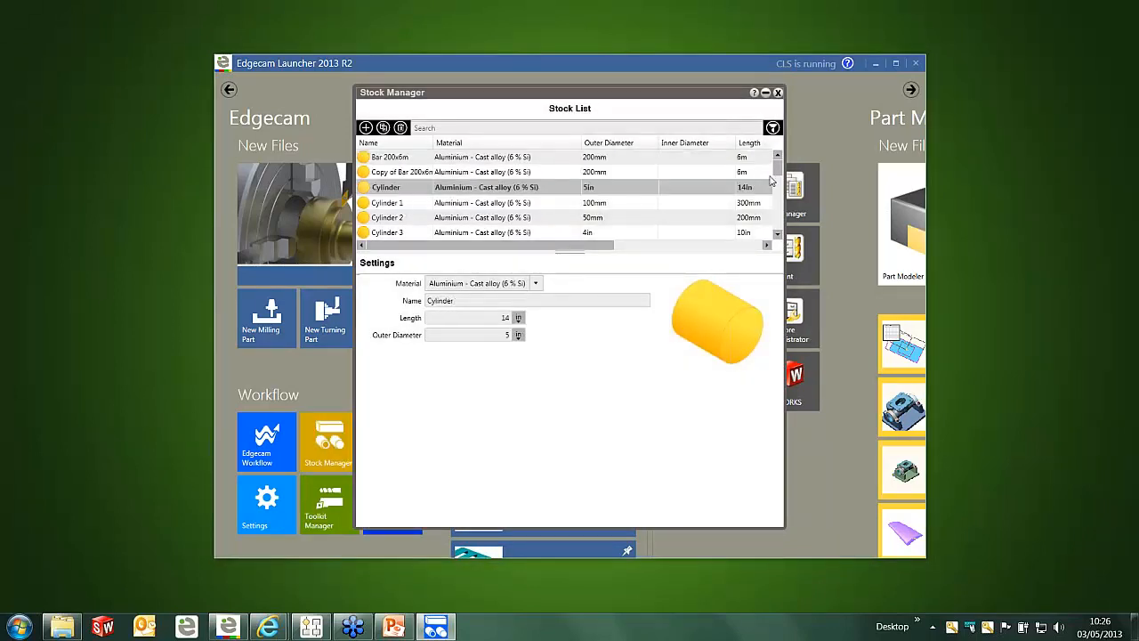
pyautogui.moveTo(777, 176)
pyautogui.mouseDown()
pyautogui.moveTo(776, 226)
pyautogui.moveTo(776, 173)
pyautogui.mouseUp()
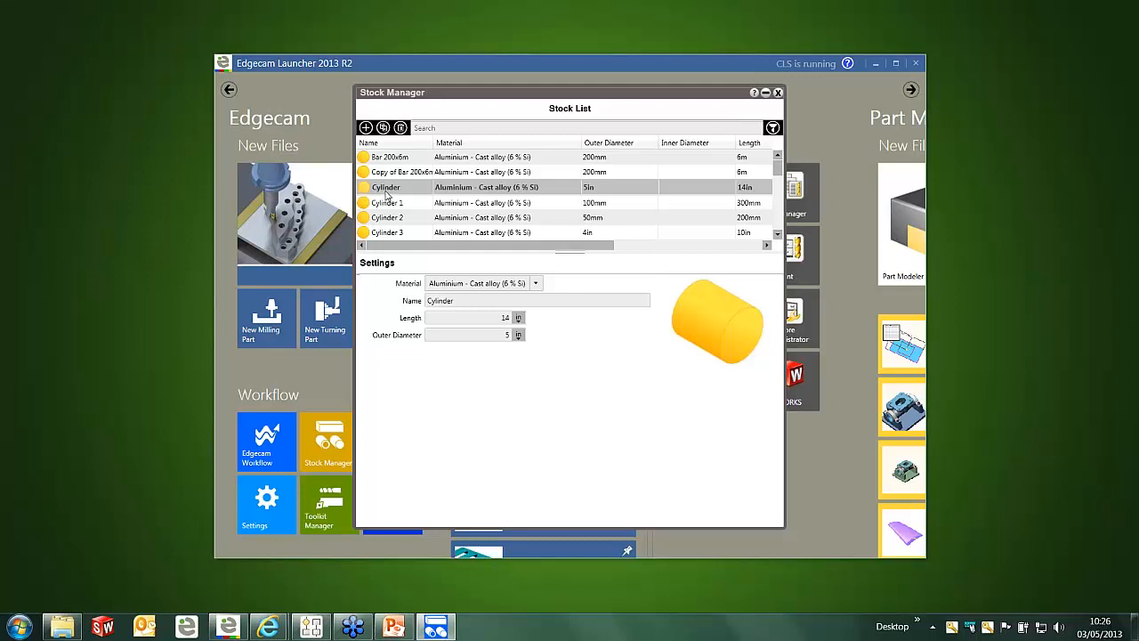
pyautogui.click(367, 129)
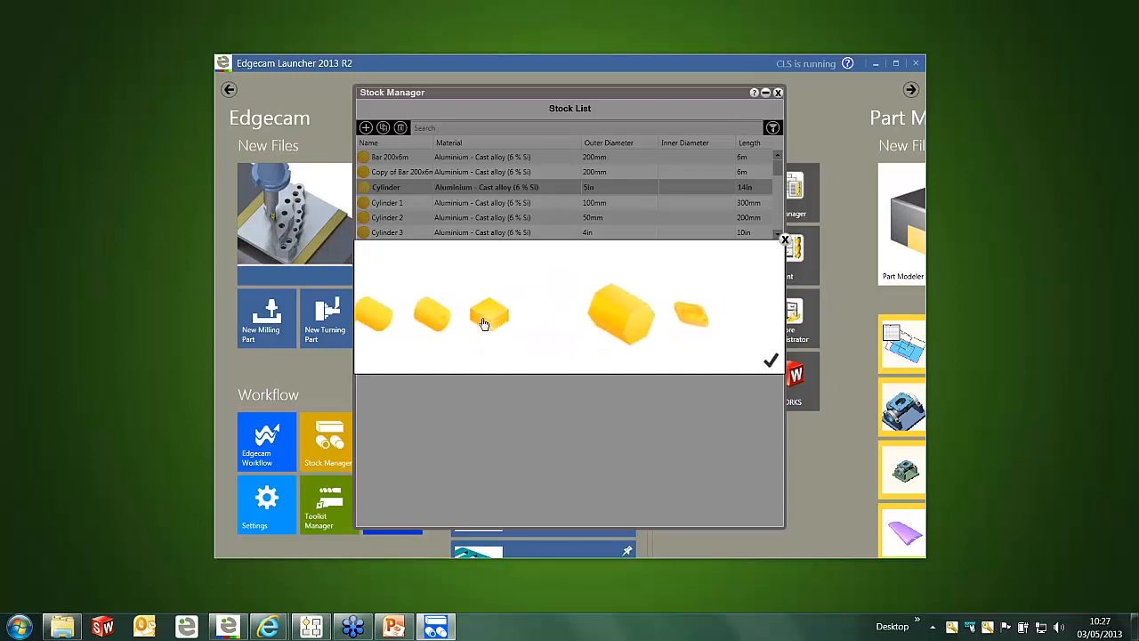
pyautogui.click(783, 242)
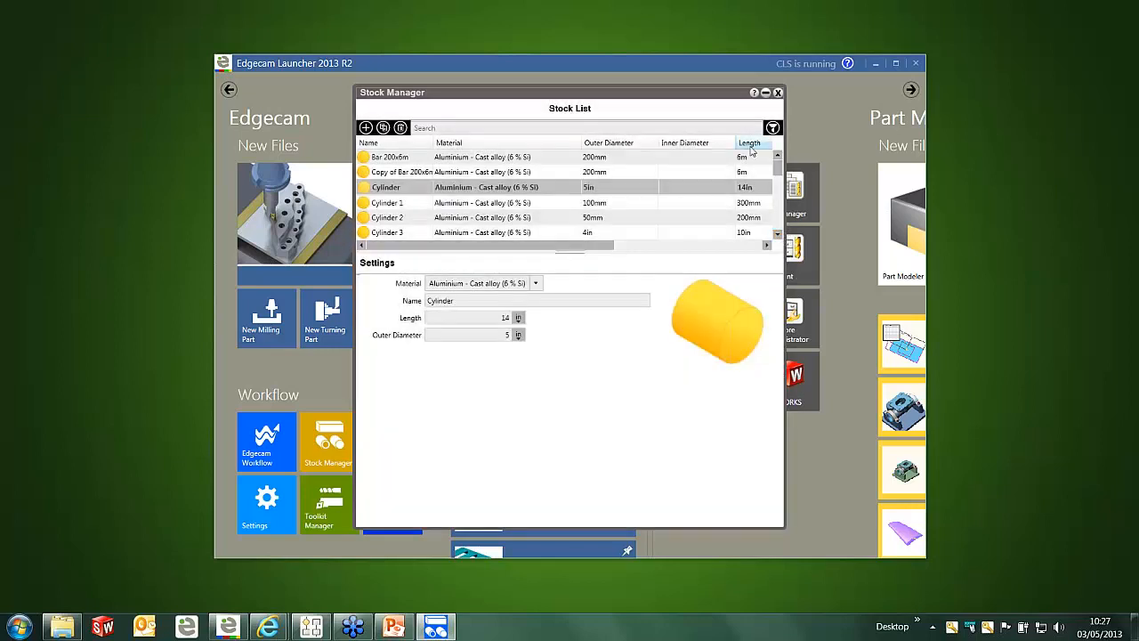
pyautogui.press('Escape')
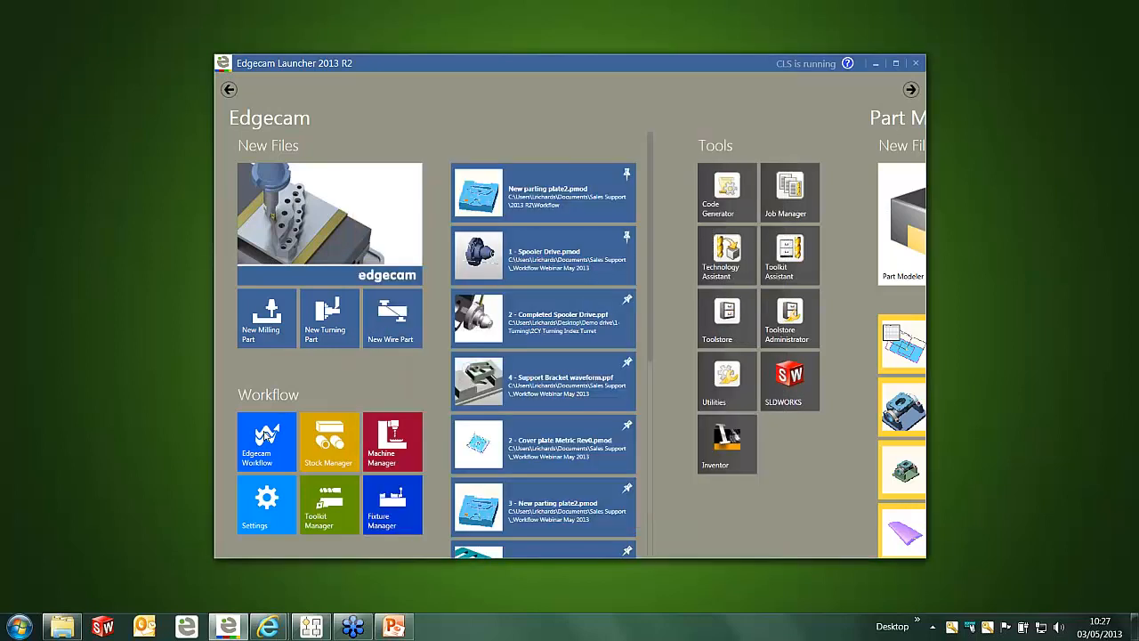
# Start a new Edgecam Workflow session, open New parting plate2.pmod, and arrange the Component Setup window beside the part.
pyautogui.click(267, 436)
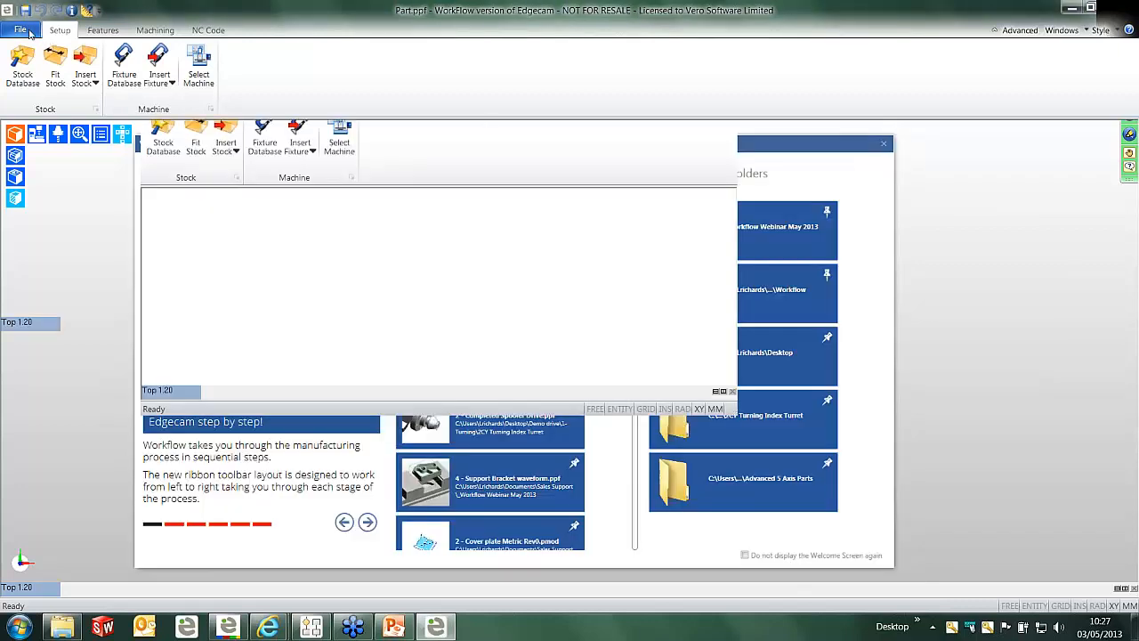
pyautogui.click(19, 30)
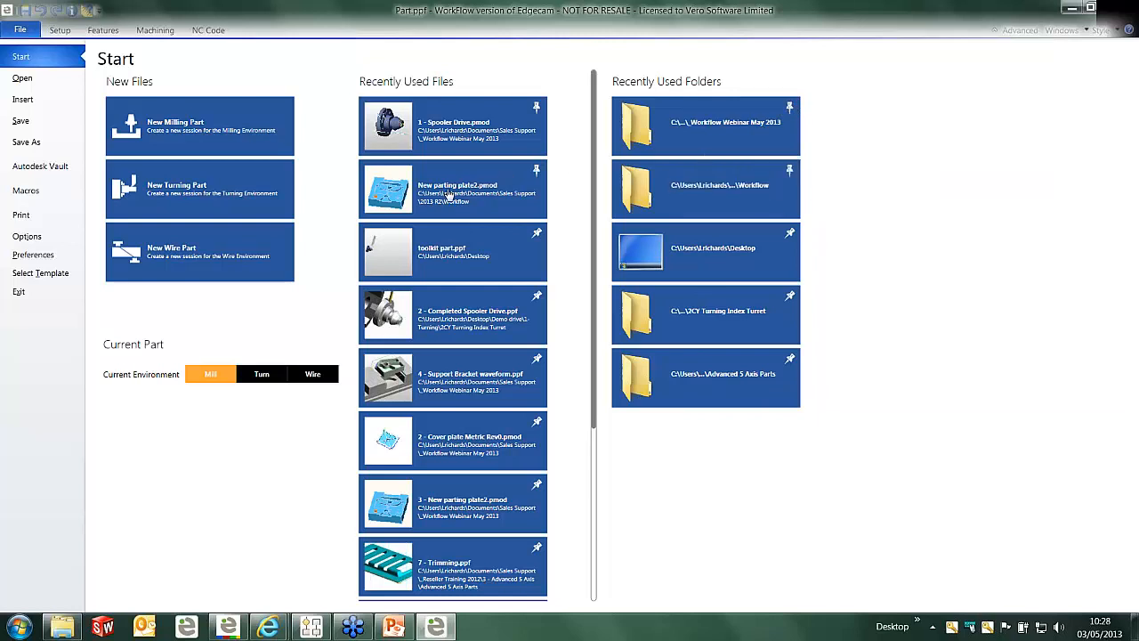
pyautogui.click(442, 191)
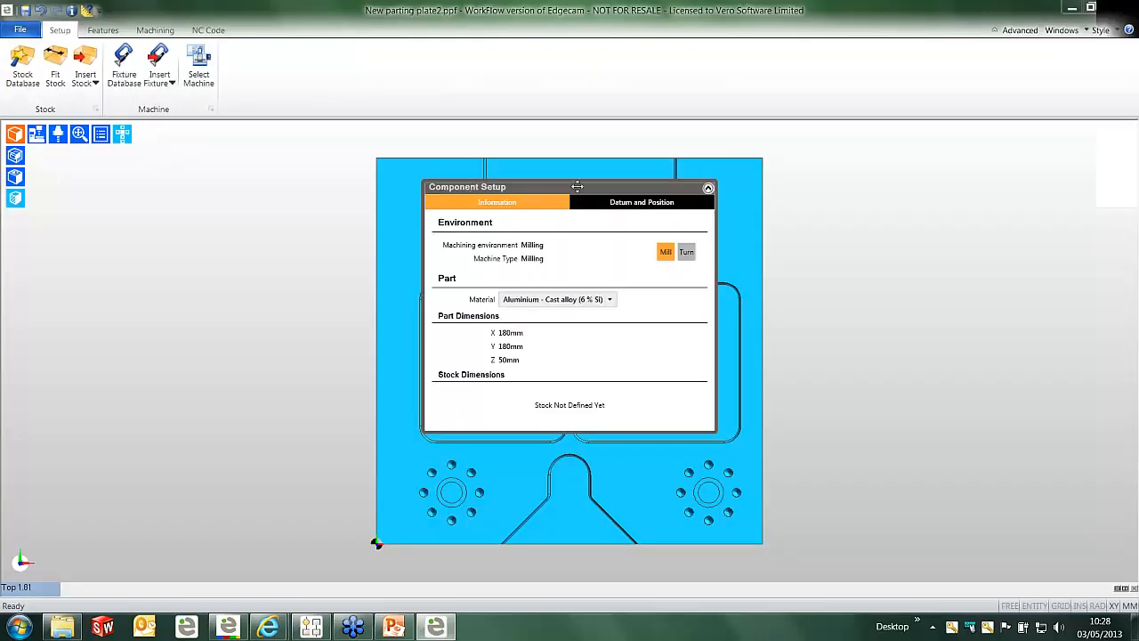
pyautogui.moveTo(568, 187); pyautogui.dragTo(174, 160)
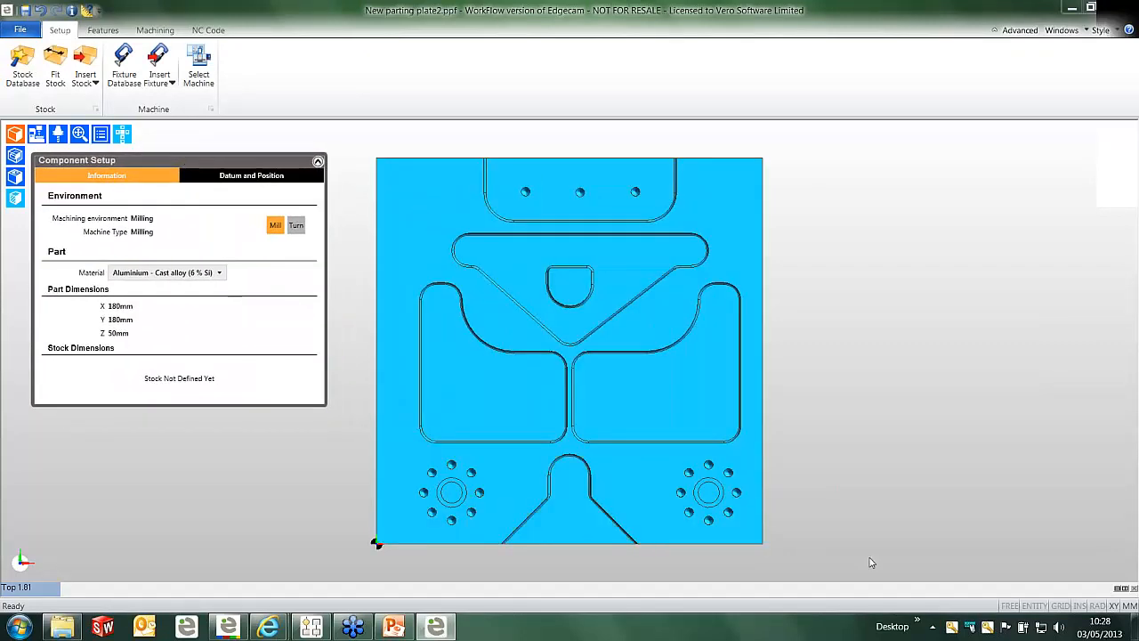
pyautogui.moveTo(799, 558); pyautogui.dragTo(665, 430, button='middle')
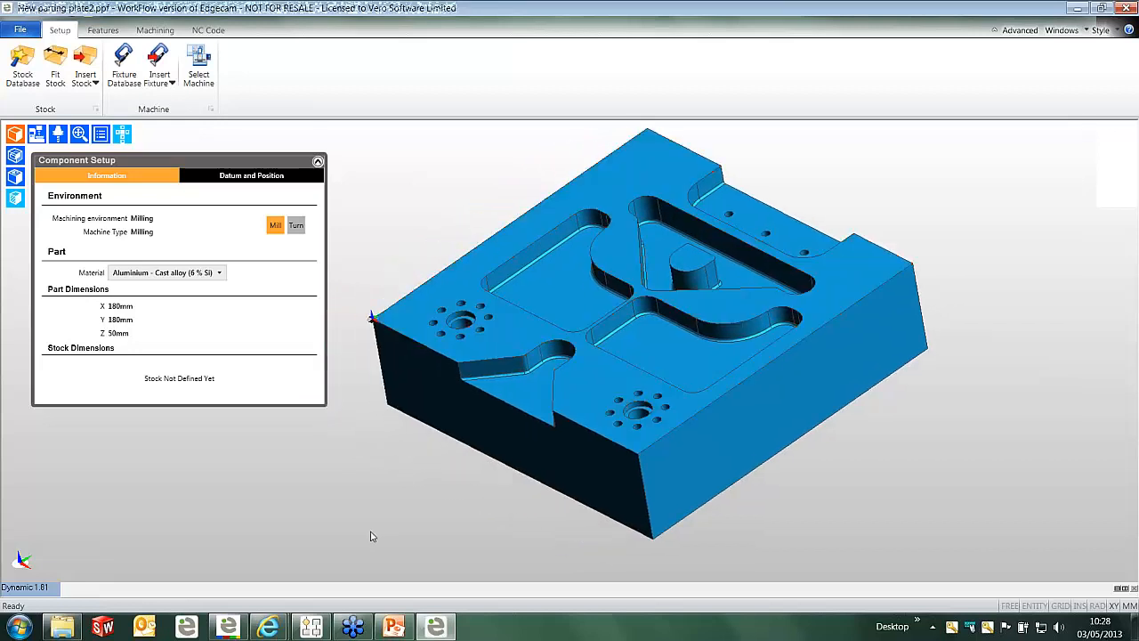
# Try several XY datum positions and set the component's datum at the back-right corner of its upper face.
pyautogui.click(249, 177)
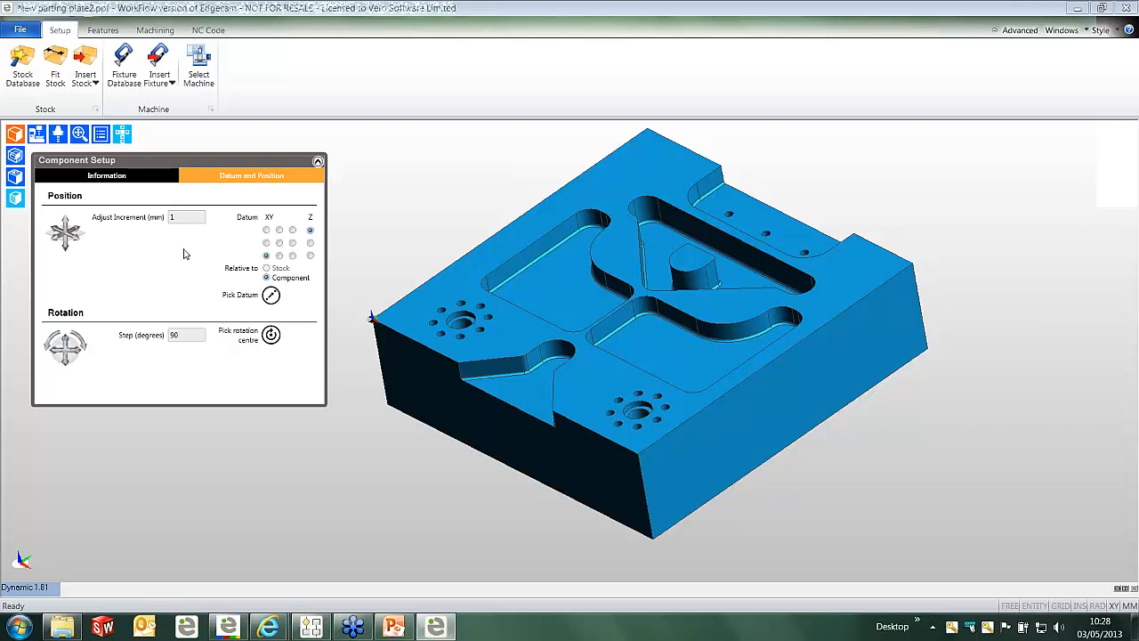
pyautogui.click(280, 256)
pyautogui.click(293, 256)
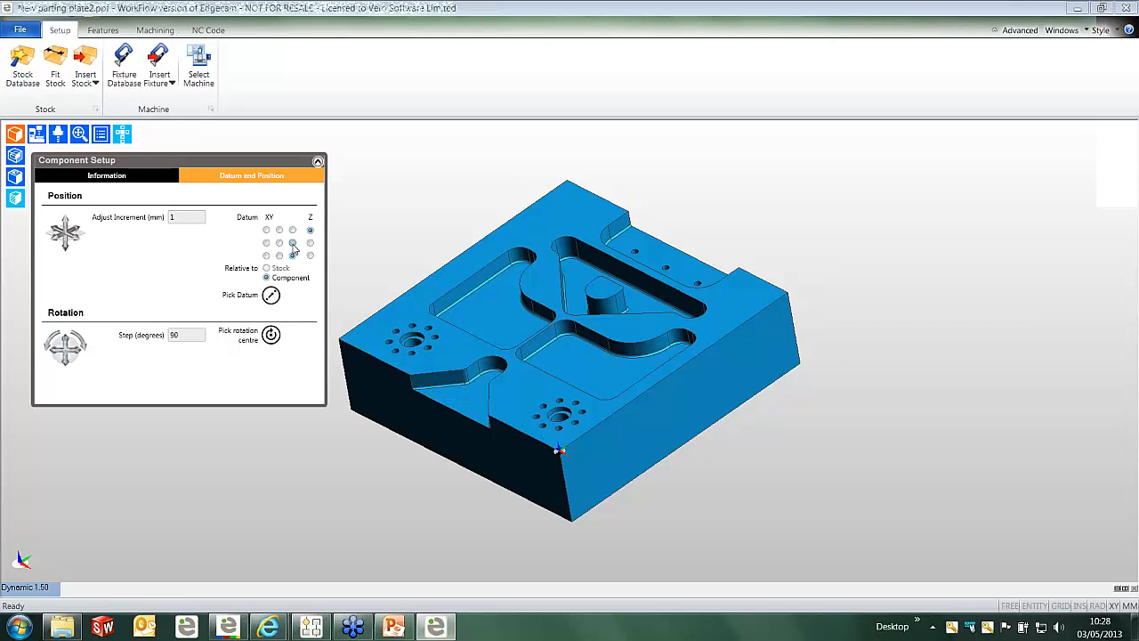
pyautogui.click(293, 243)
pyautogui.click(293, 230)
# Review the valid, nominal and invalid stock in the database and insert Big Block centred around the part.
pyautogui.click(31, 79)
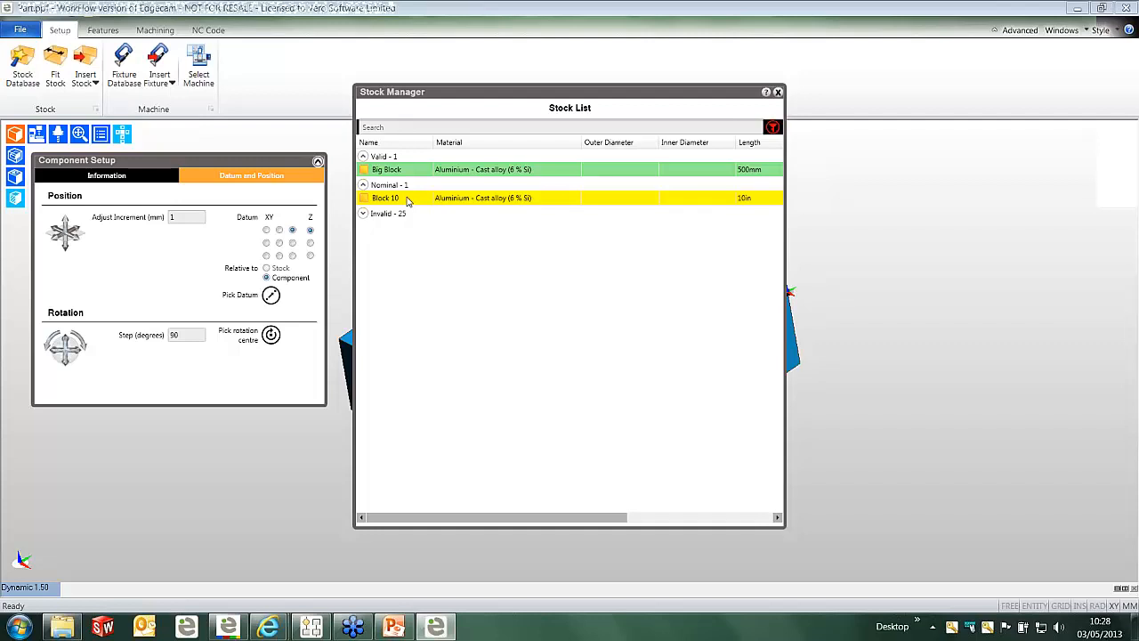
pyautogui.click(362, 213)
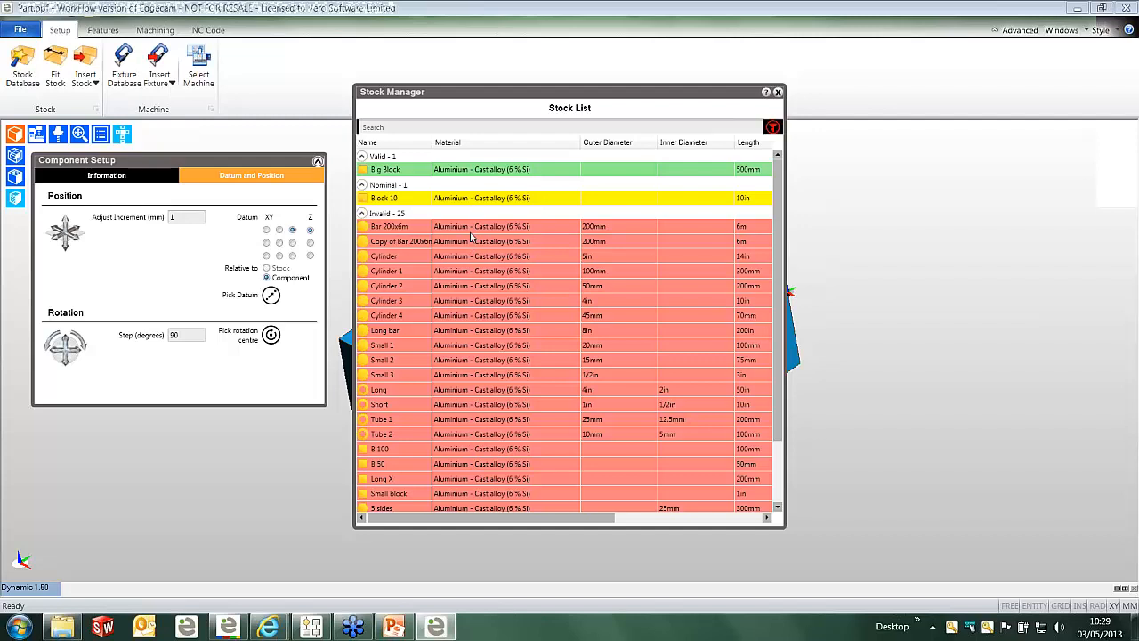
pyautogui.click(393, 173)
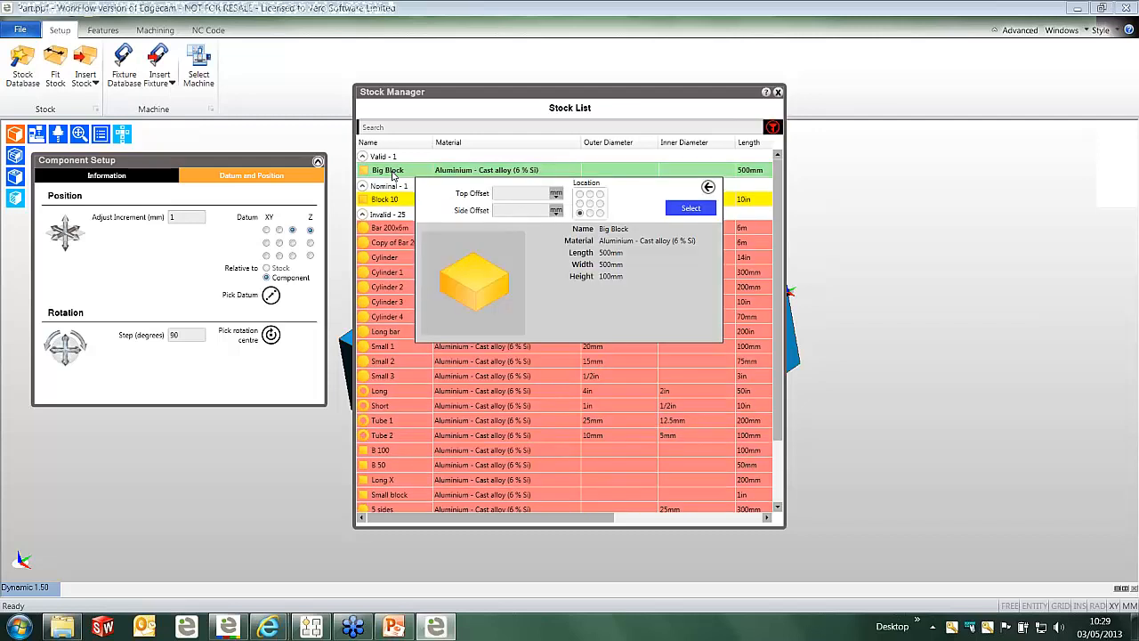
pyautogui.click(590, 204)
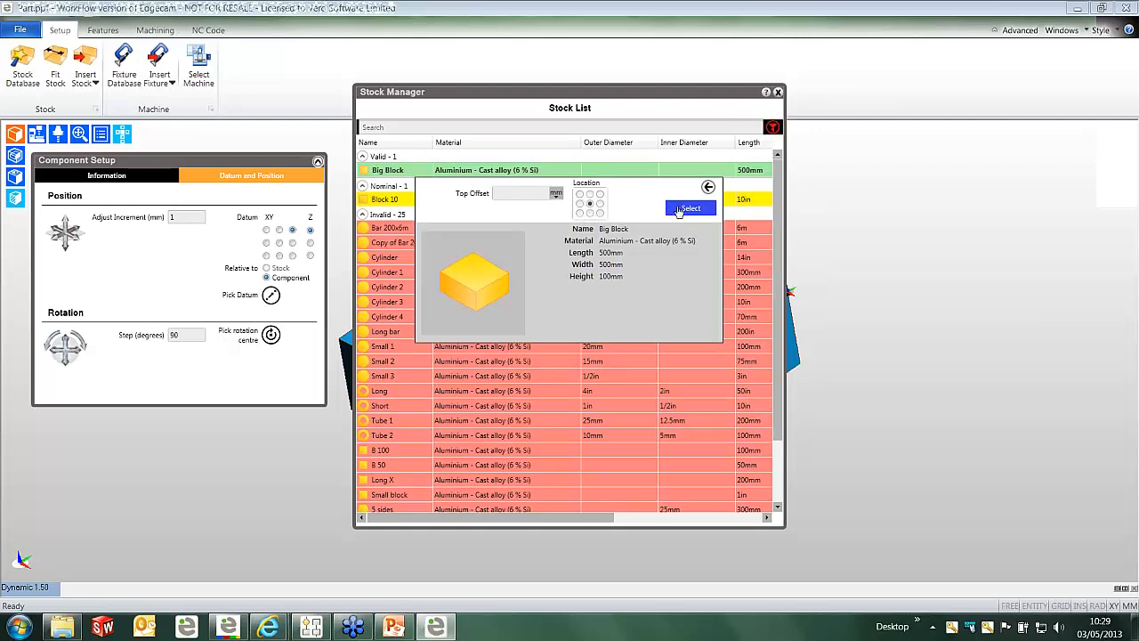
pyautogui.click(688, 209)
pyautogui.moveTo(660, 421)
pyautogui.mouseDown(button='middle')
pyautogui.moveTo(667, 458)
pyautogui.moveTo(667, 435)
pyautogui.mouseUp(button='middle')
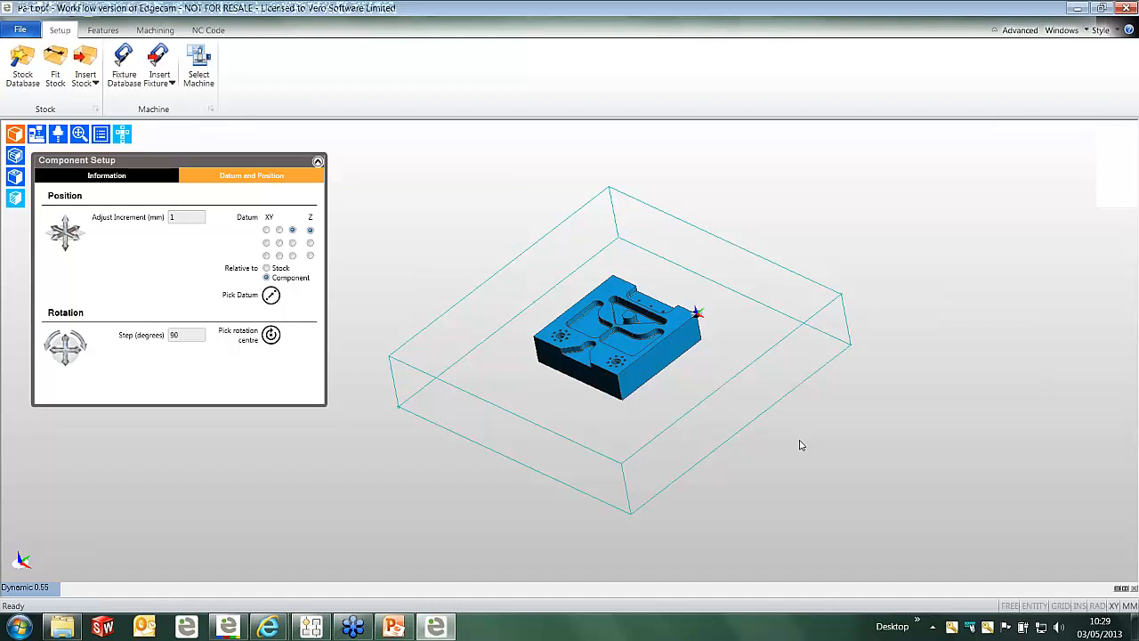
# Replace the existing stock with one fitted to the component, using a locked bottom offset of 20 mm and no side offsets.
pyautogui.click(55, 79)
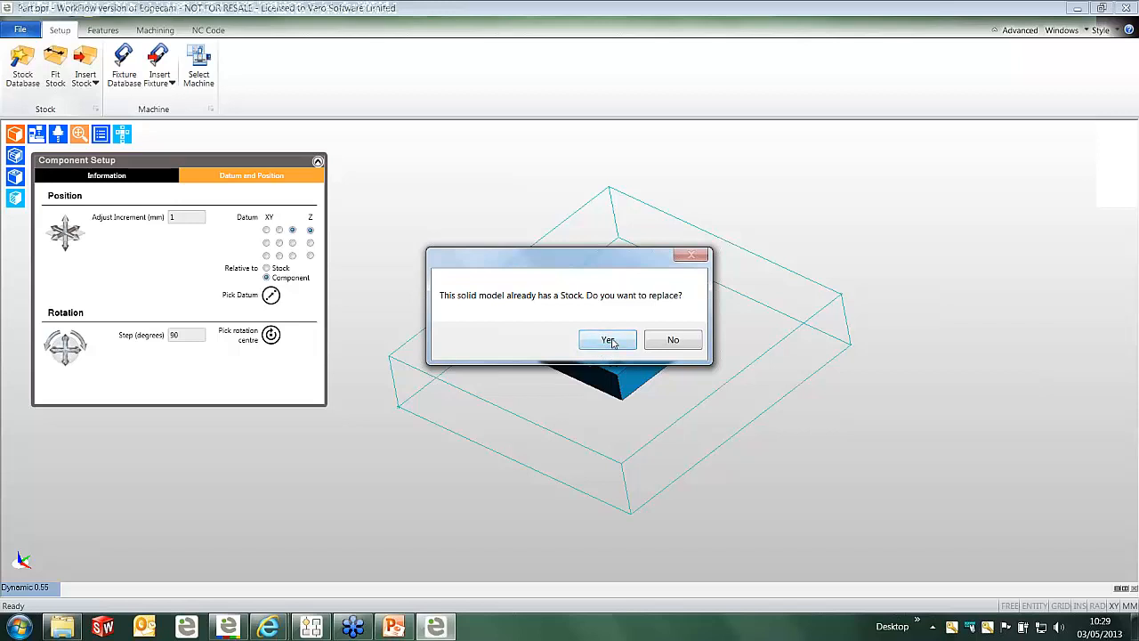
pyautogui.click(610, 341)
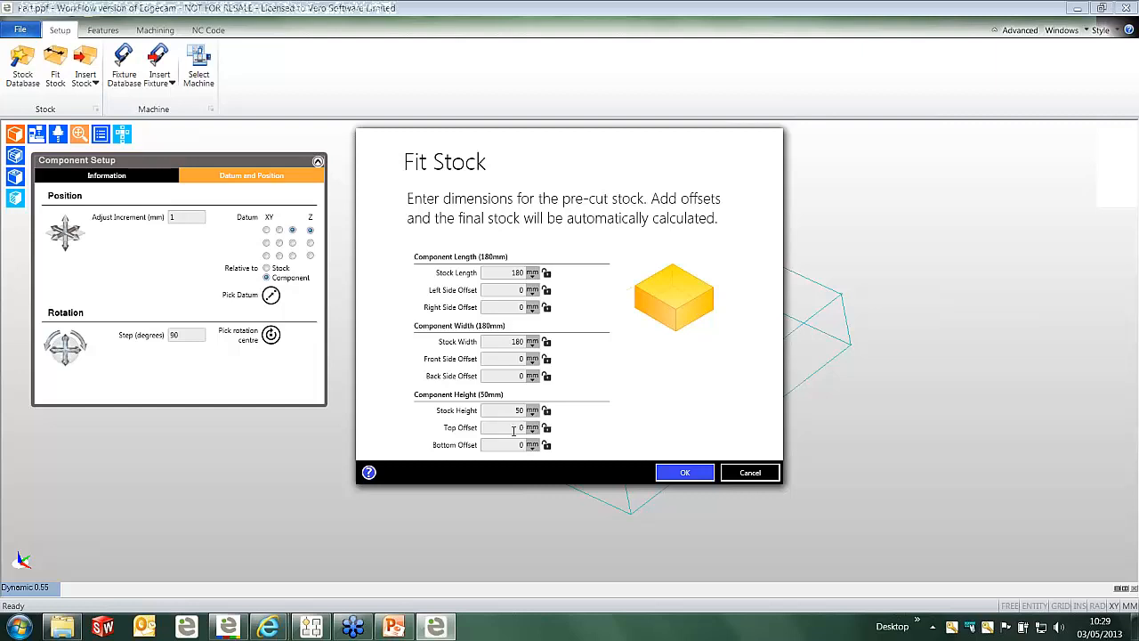
pyautogui.moveTo(513, 448); pyautogui.dragTo(528, 452)
pyautogui.write('2')
pyautogui.click(547, 447)
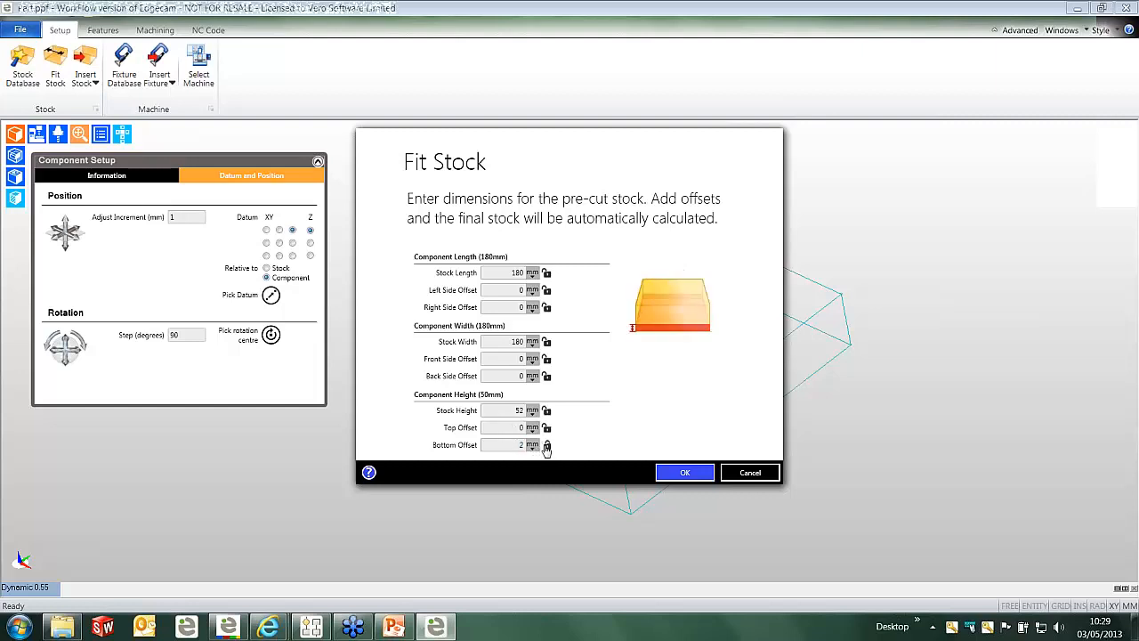
pyautogui.write('0')
pyautogui.moveTo(513, 290); pyautogui.dragTo(532, 309)
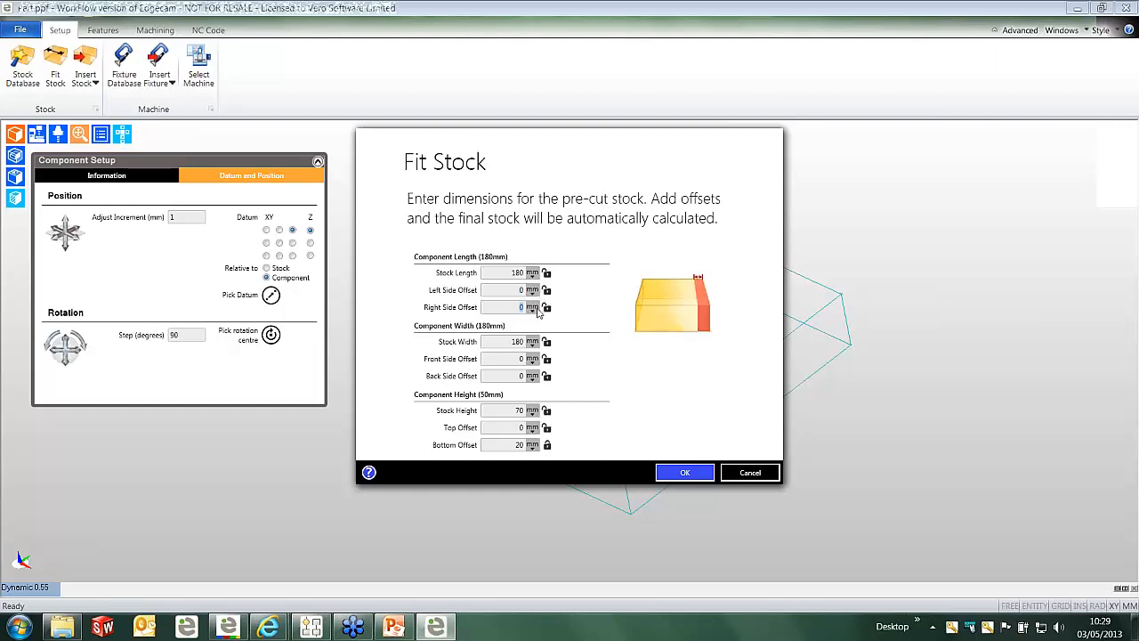
pyautogui.moveTo(516, 359)
pyautogui.mouseDown()
pyautogui.moveTo(534, 360)
pyautogui.moveTo(527, 378)
pyautogui.mouseUp()
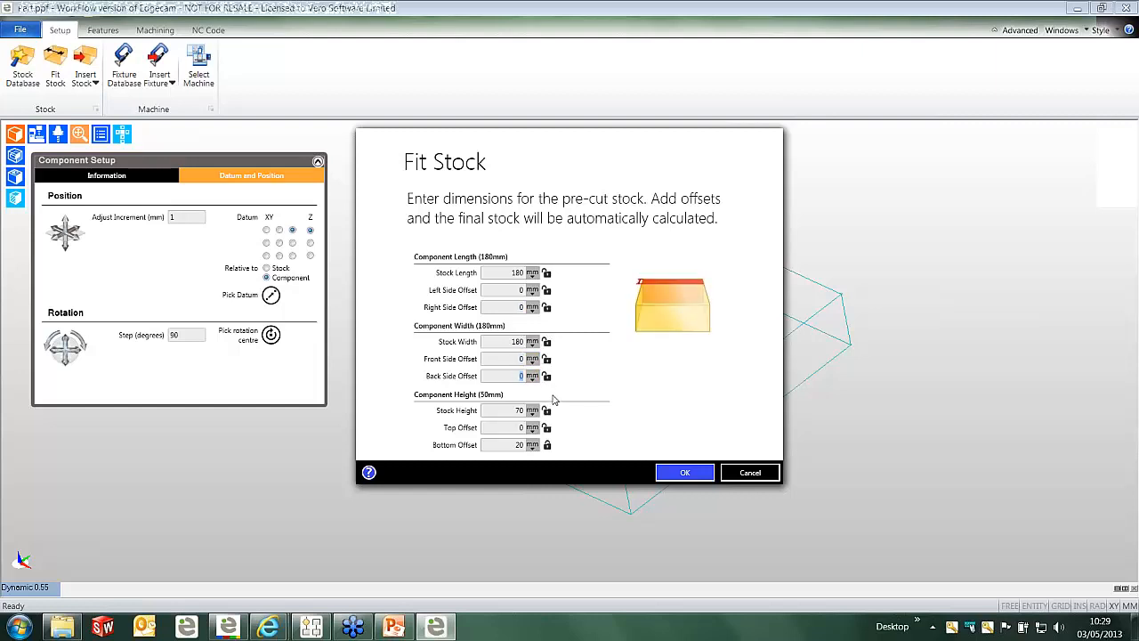
pyautogui.click(678, 474)
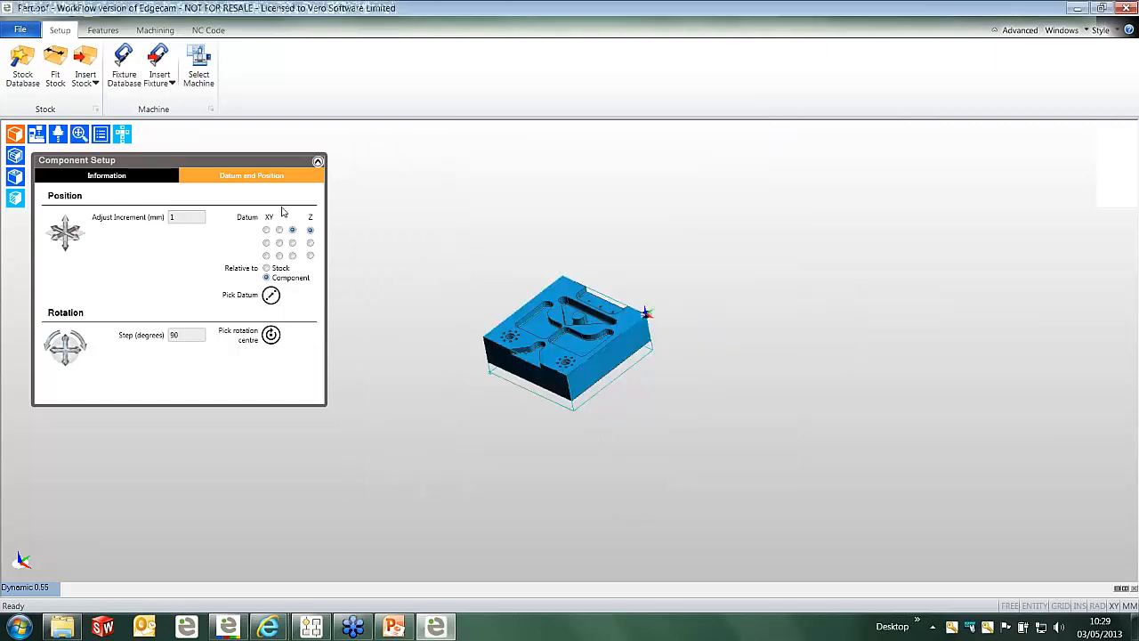
pyautogui.click(77, 139)
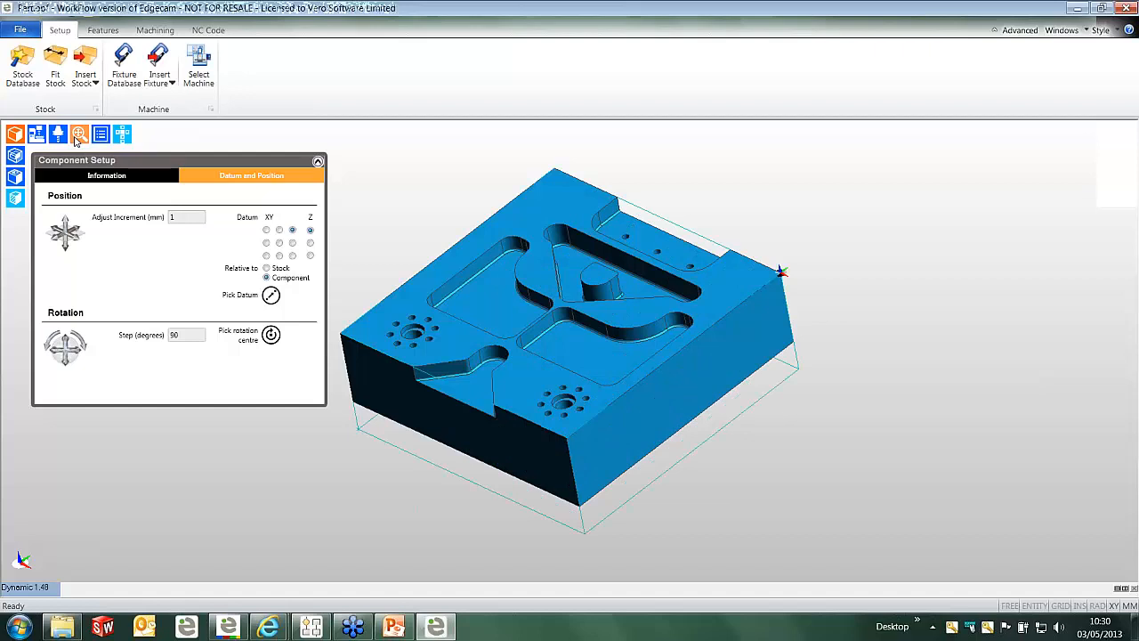
# Insert the Allmatic vice from the fixture database, accepting the default jaw position on the part.
pyautogui.click(122, 81)
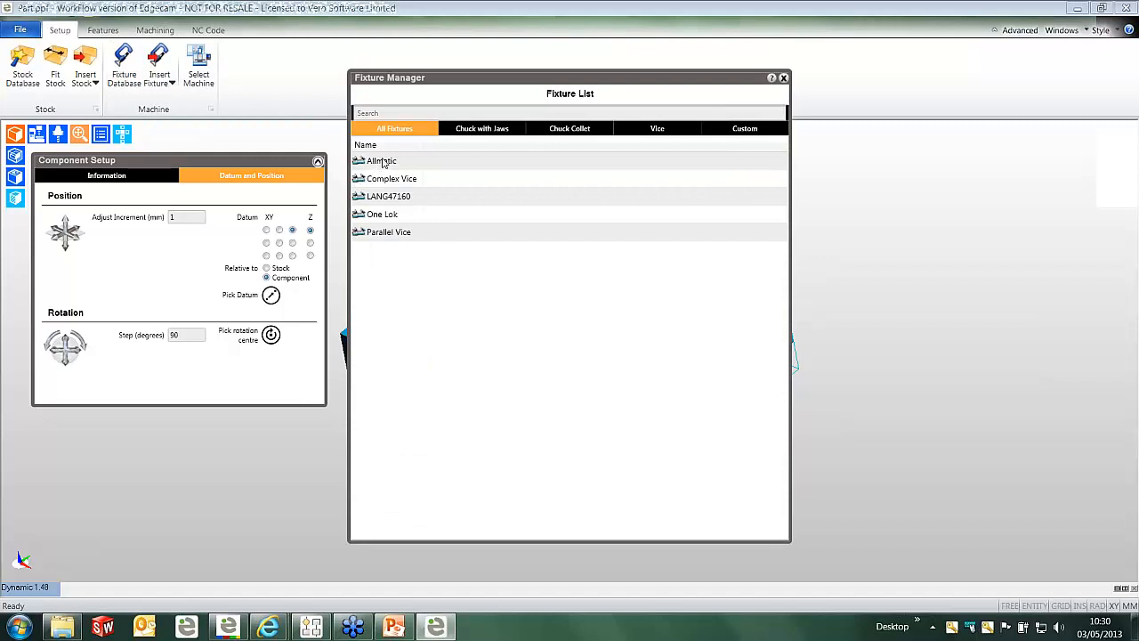
pyautogui.click(384, 163)
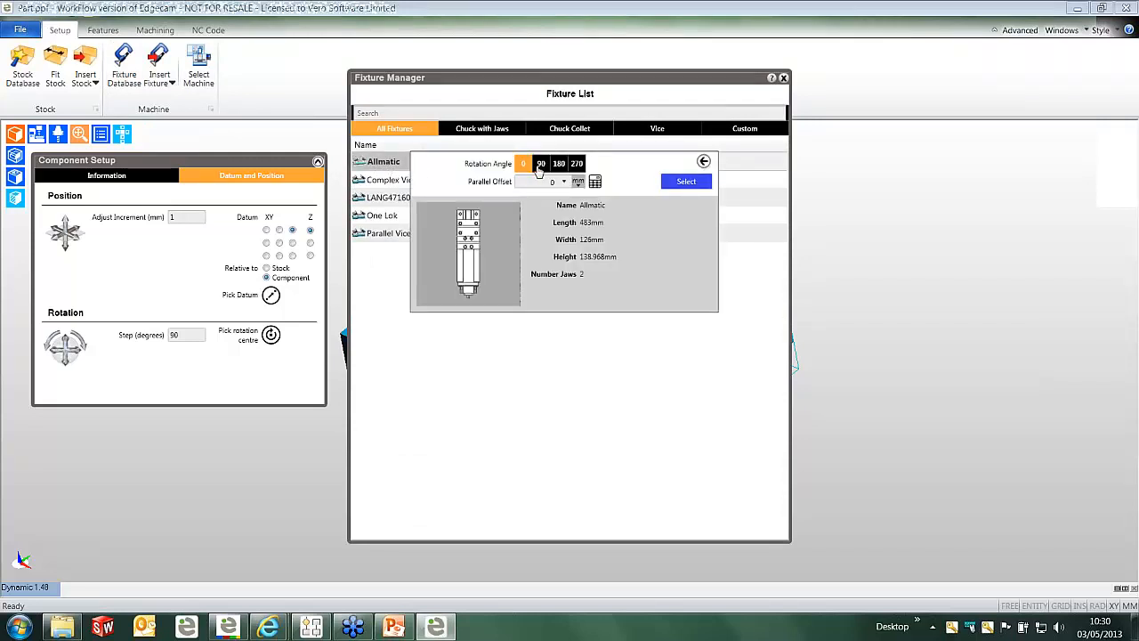
pyautogui.click(682, 187)
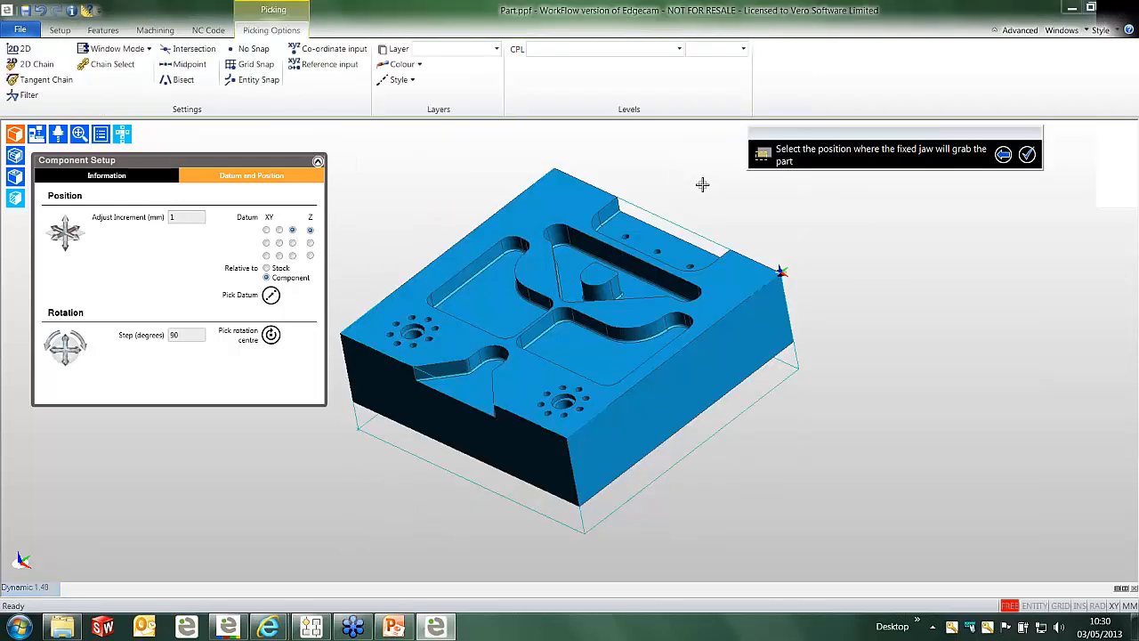
pyautogui.rightClick(957, 236)
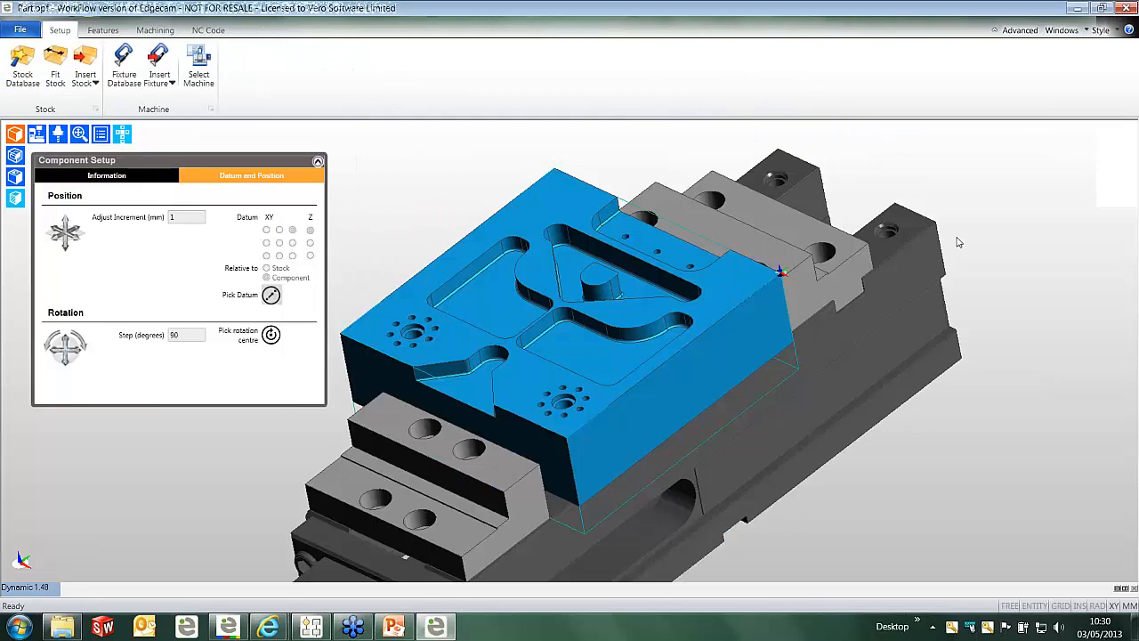
pyautogui.moveTo(681, 441); pyautogui.dragTo(656, 443, button='middle')
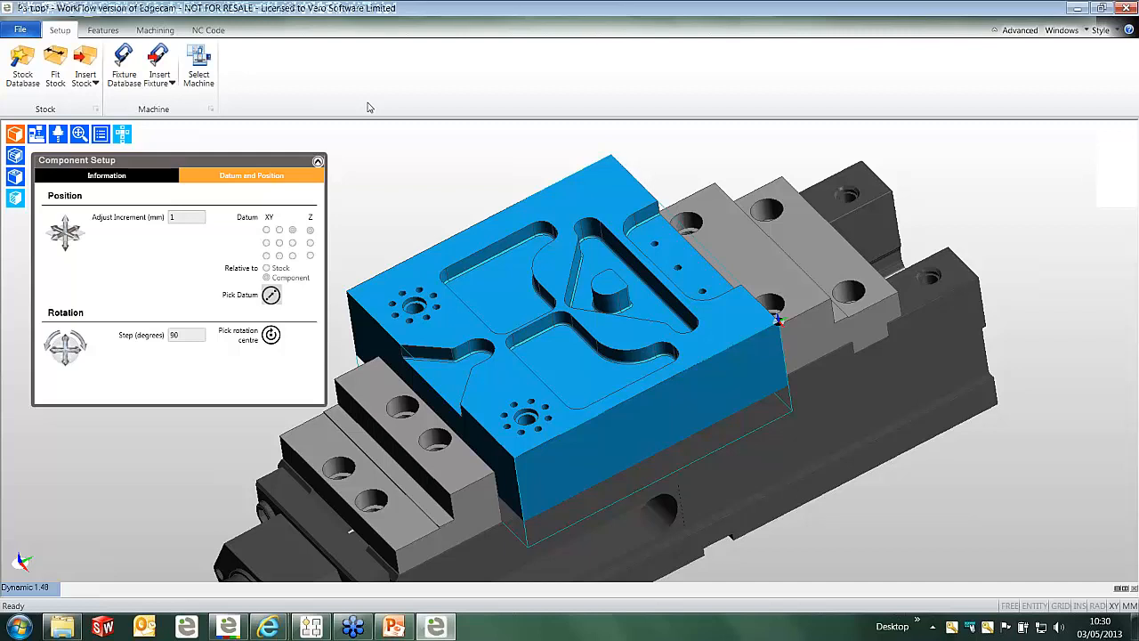
# Create a milling sequence with Sample Mill Vertical AC trunnion.mcp and a copy of the Milling Workflow Demo toolkit.
pyautogui.click(201, 80)
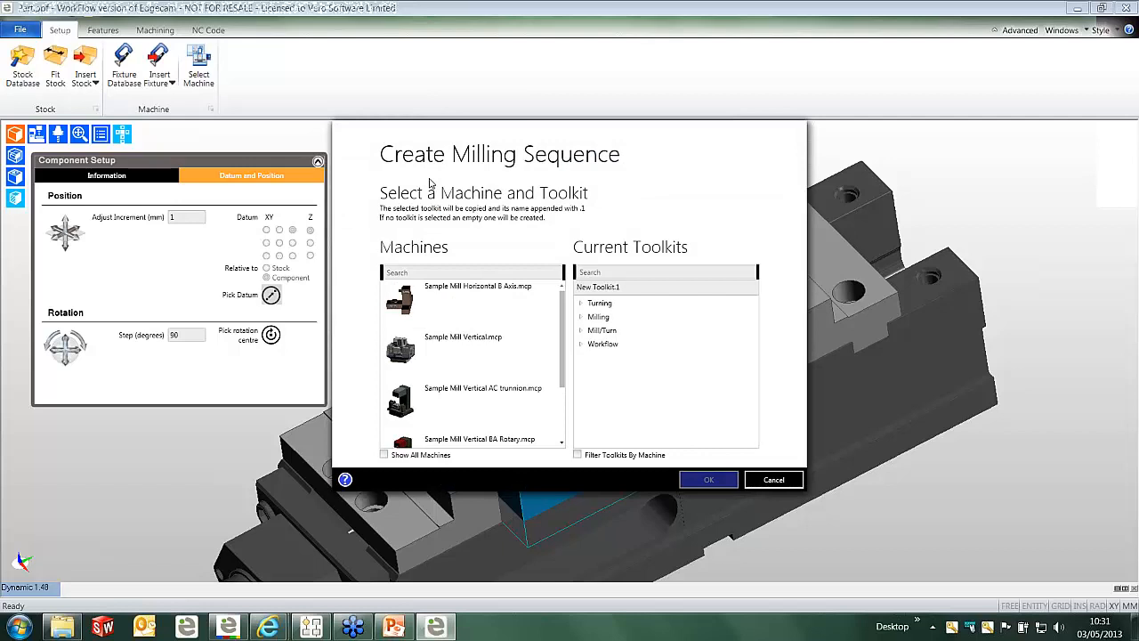
pyautogui.click(454, 402)
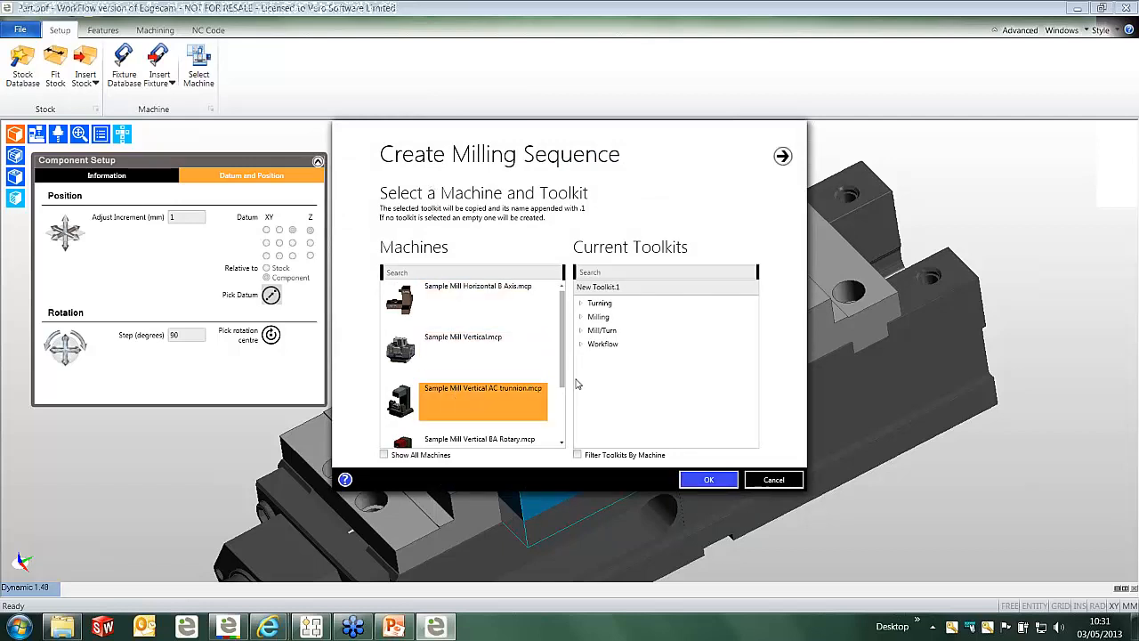
pyautogui.click(581, 345)
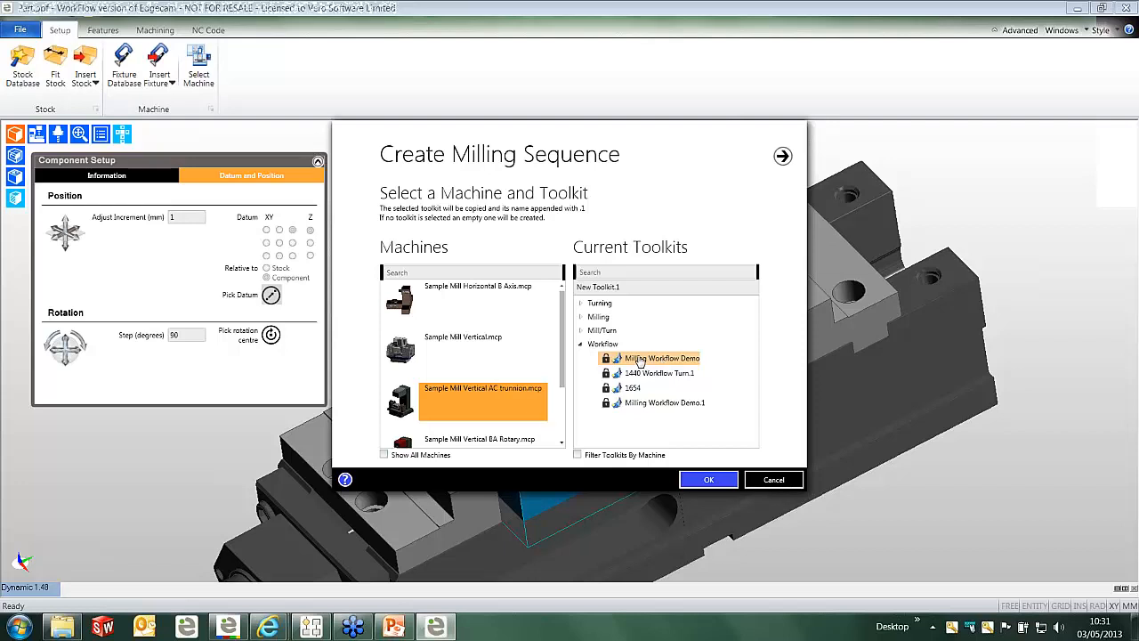
pyautogui.click(640, 359)
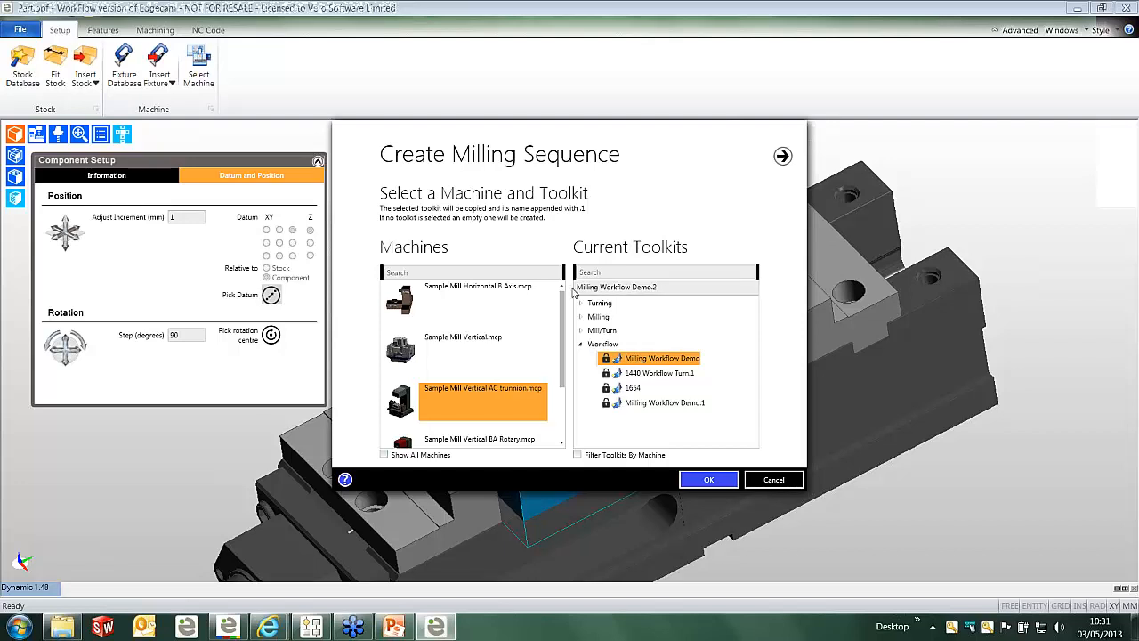
pyautogui.click(704, 481)
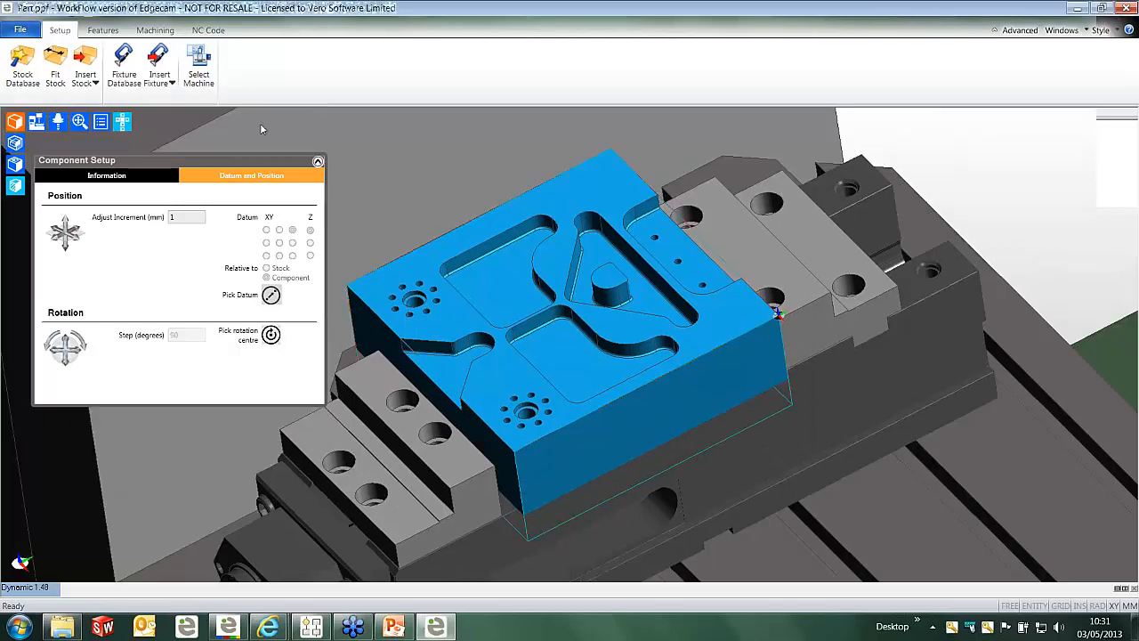
# Hide the machine and vice, and run Find Features on the parting plate.
pyautogui.click(55, 123)
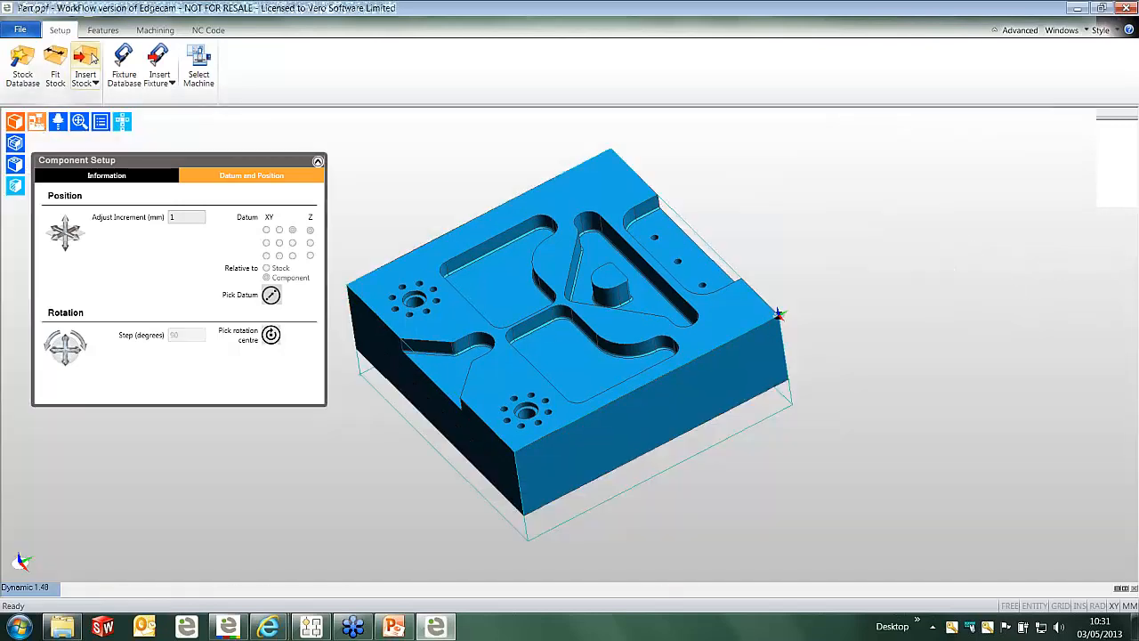
pyautogui.click(103, 30)
pyautogui.click(36, 65)
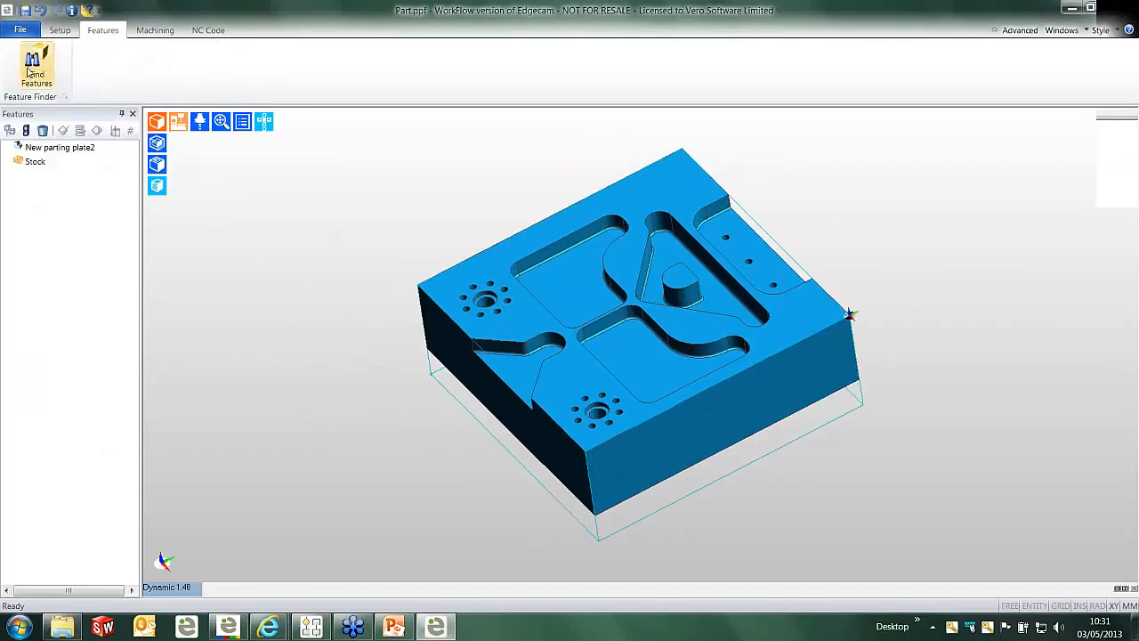
pyautogui.click(415, 472)
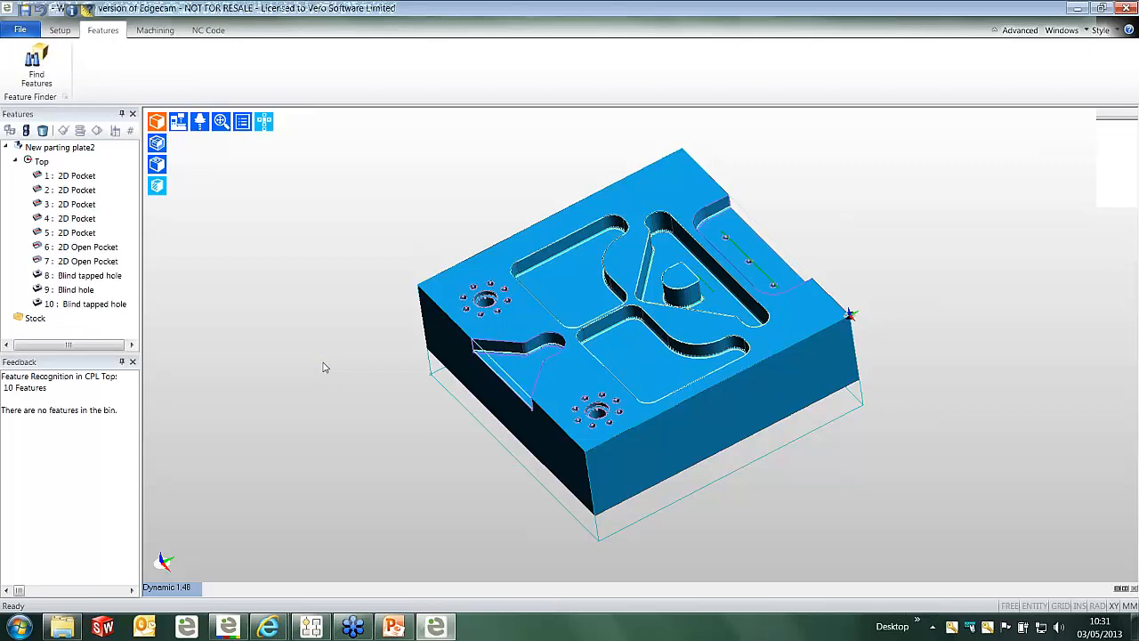
# Delete 2D Pocket features 1 and 2 from the parting plate's feature list.
pyautogui.click(78, 177)
pyautogui.keyDown('shift'); pyautogui.click(83, 189); pyautogui.keyUp('shift')
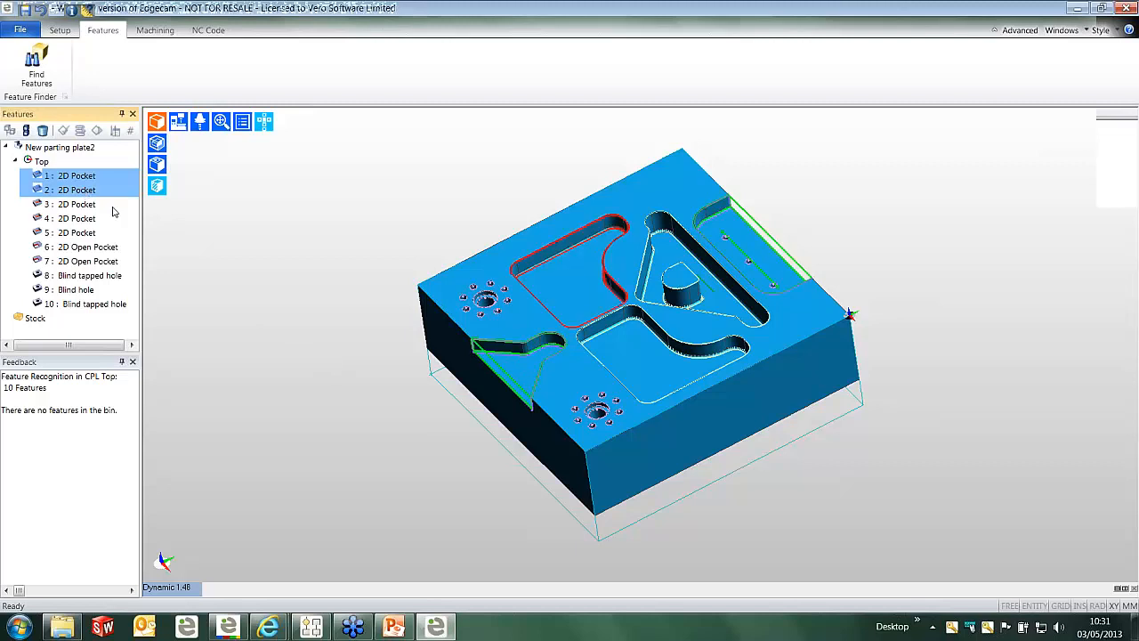
pyautogui.press('Delete')
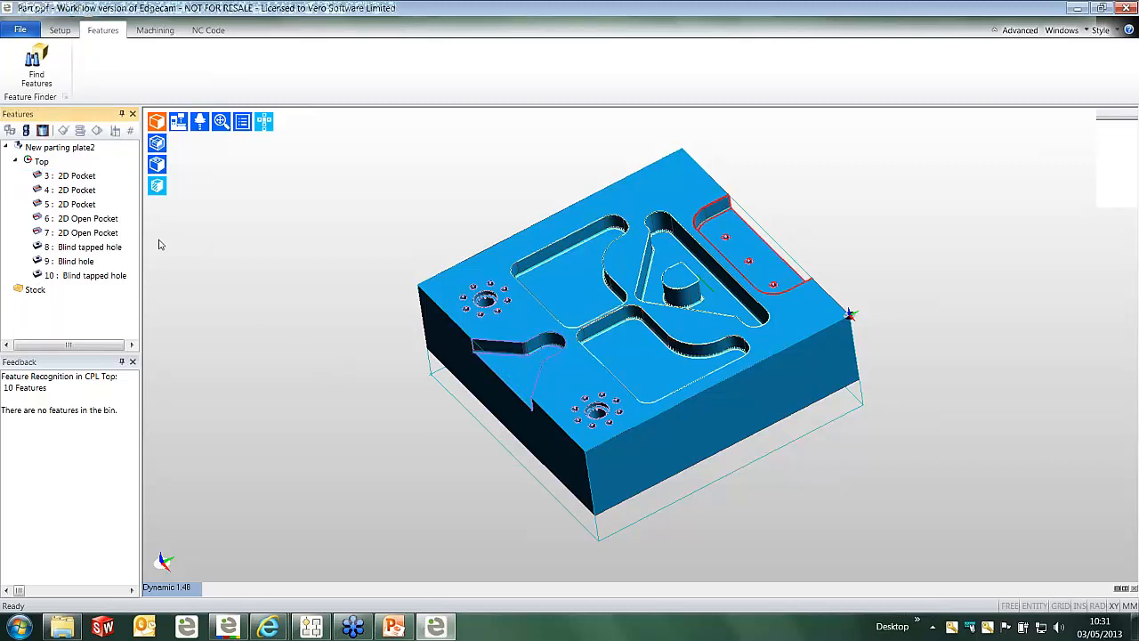
pyautogui.moveTo(583, 401); pyautogui.dragTo(614, 415, button='middle')
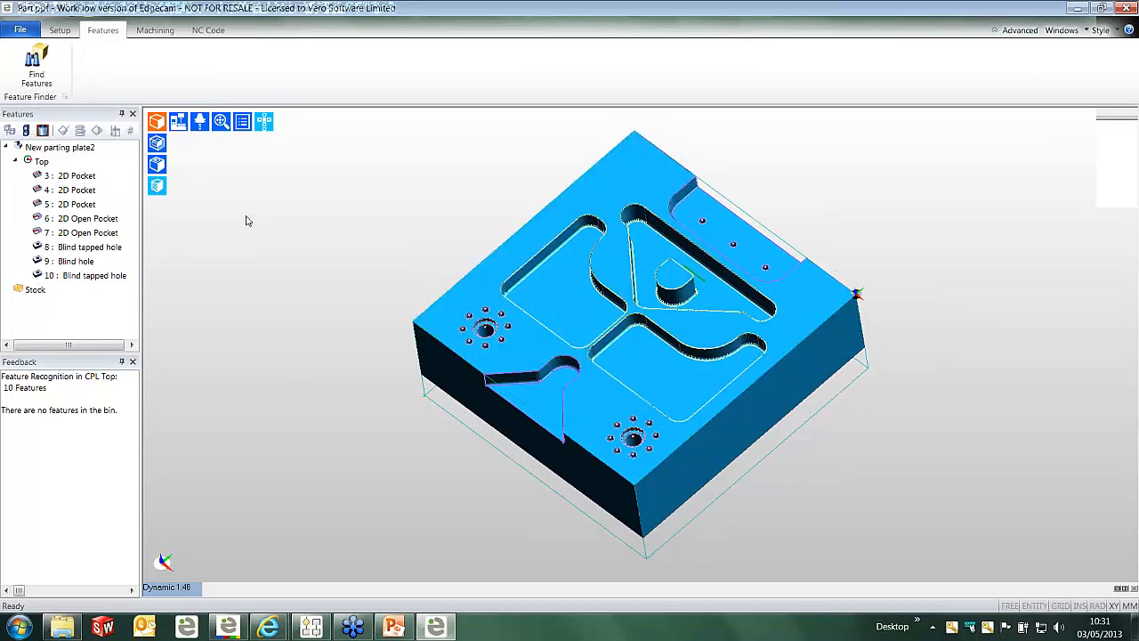
# Plan the machining operations for the parting plate's features and enlarge the sequence's instruction list.
pyautogui.click(142, 29)
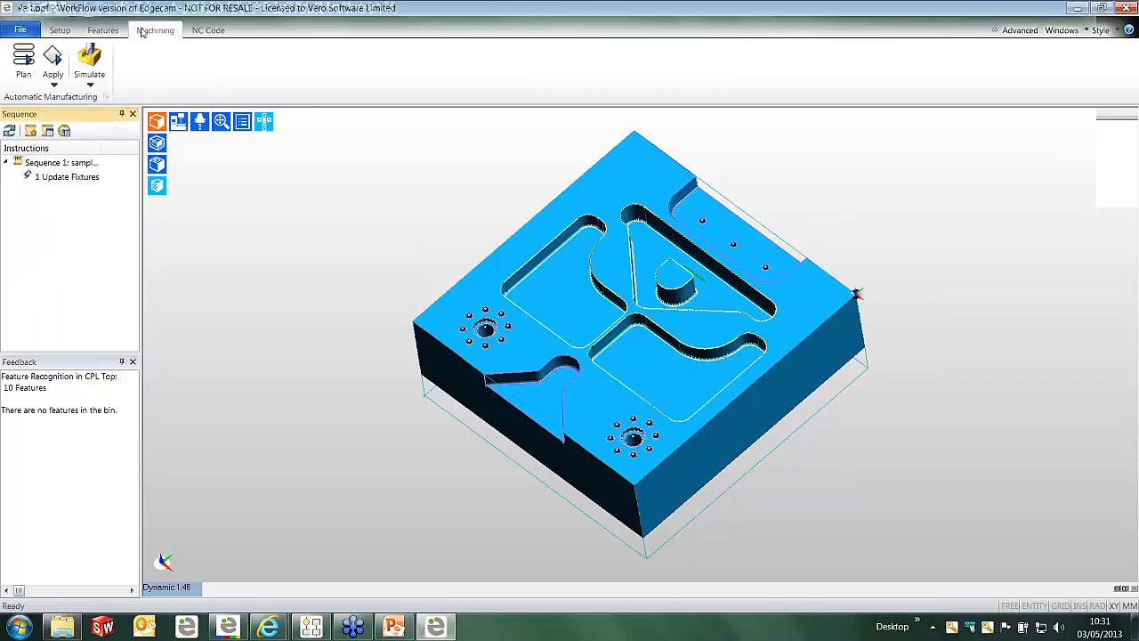
pyautogui.click(25, 70)
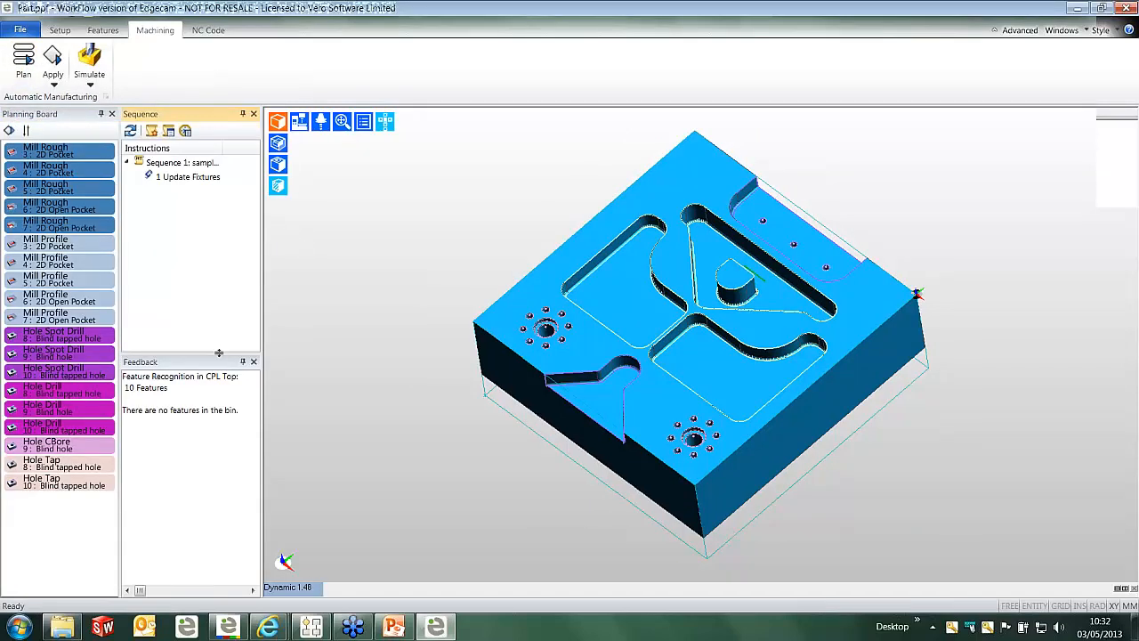
pyautogui.moveTo(208, 468); pyautogui.dragTo(203, 563)
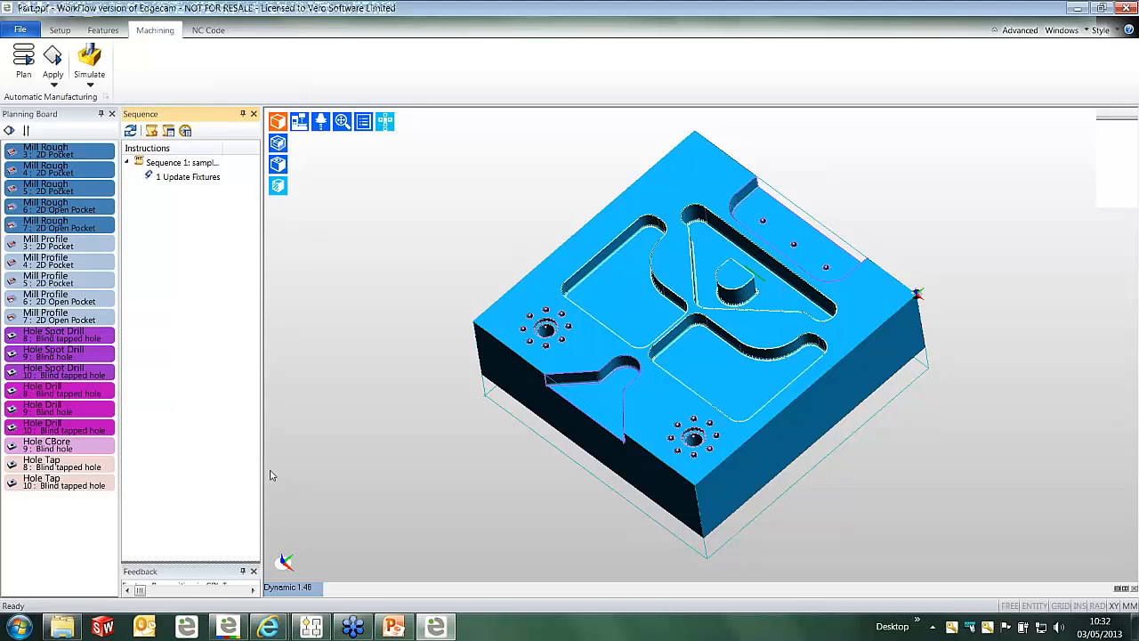
# Move the Mill Profile operations of 2D Pockets 3 and 4 below that of pocket 5 and apply the plan.
pyautogui.keyDown('ctrl'); pyautogui.click(70, 265); pyautogui.keyUp('ctrl')
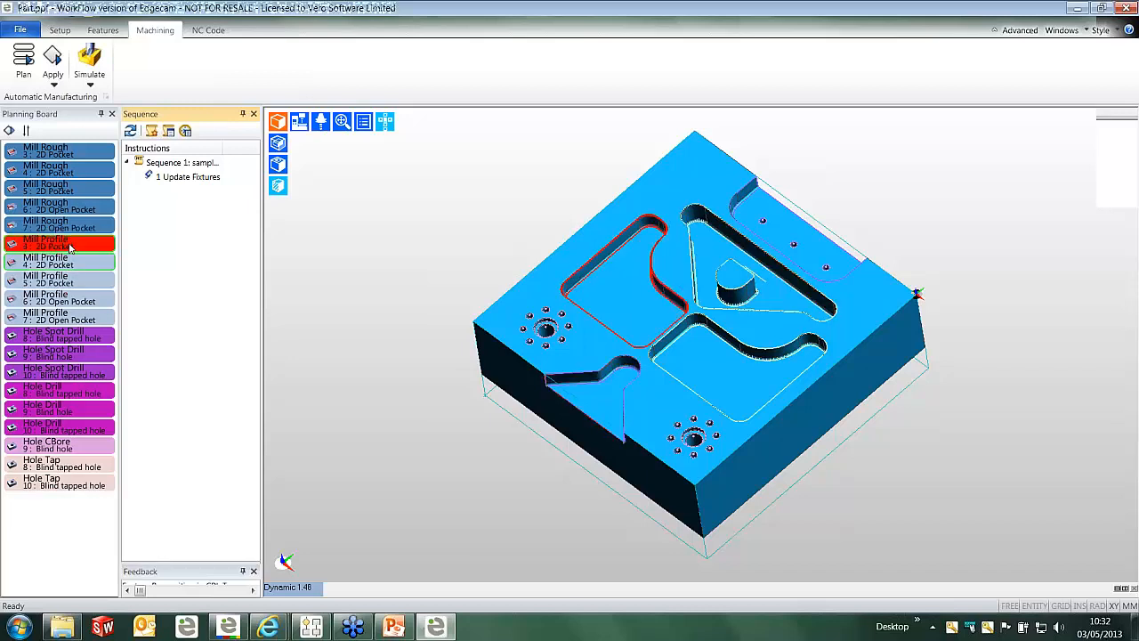
pyautogui.moveTo(70, 266); pyautogui.dragTo(73, 309)
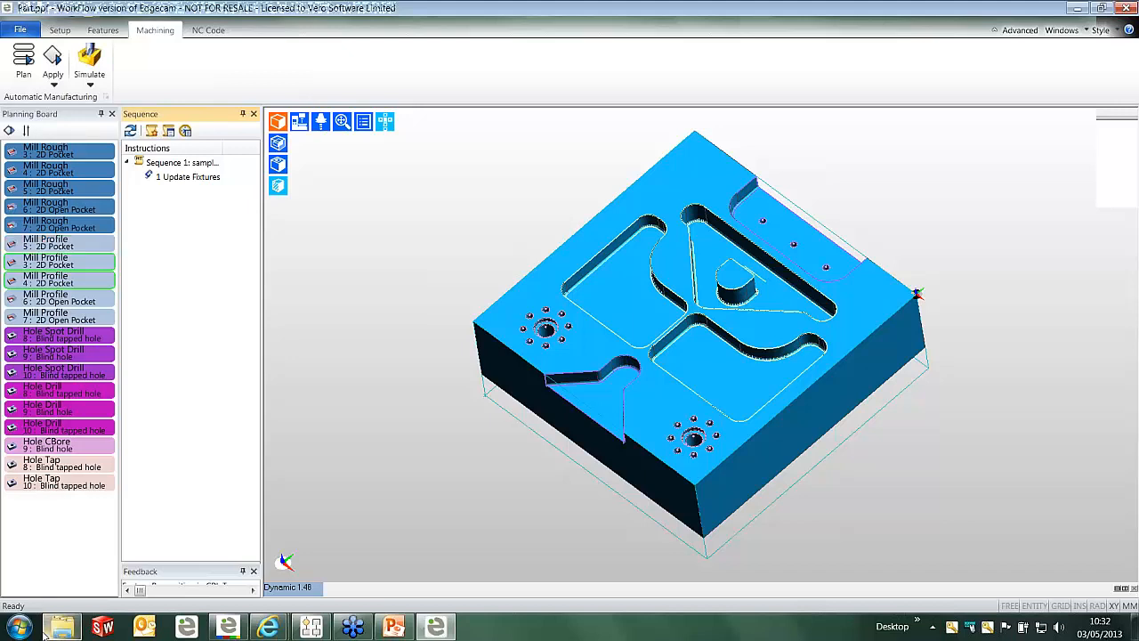
pyautogui.click(52, 564)
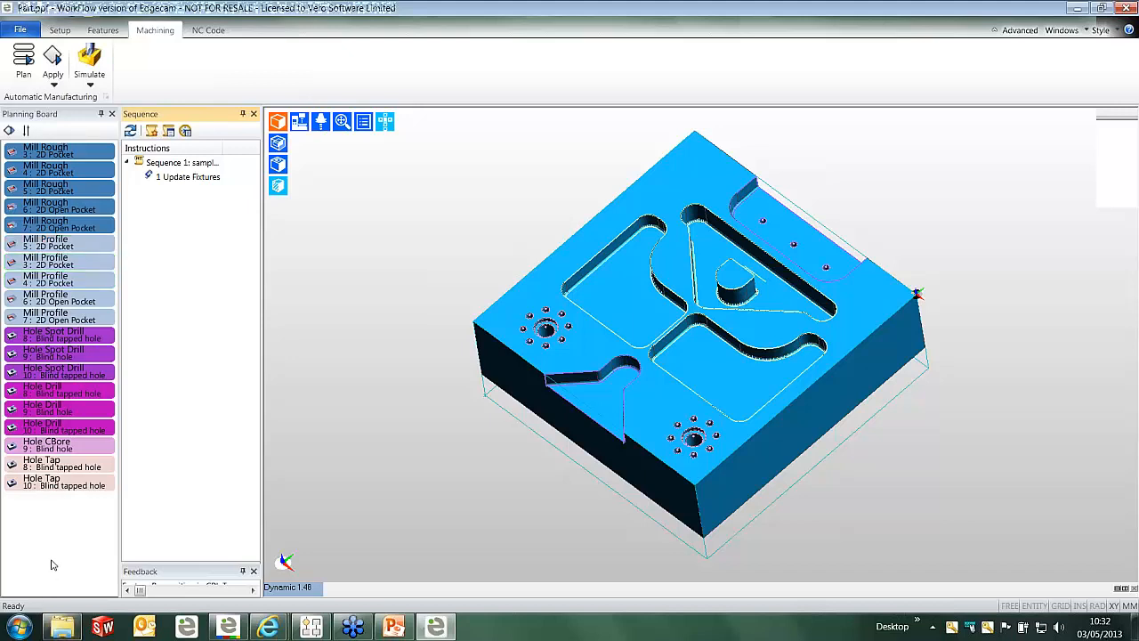
pyautogui.click(52, 55)
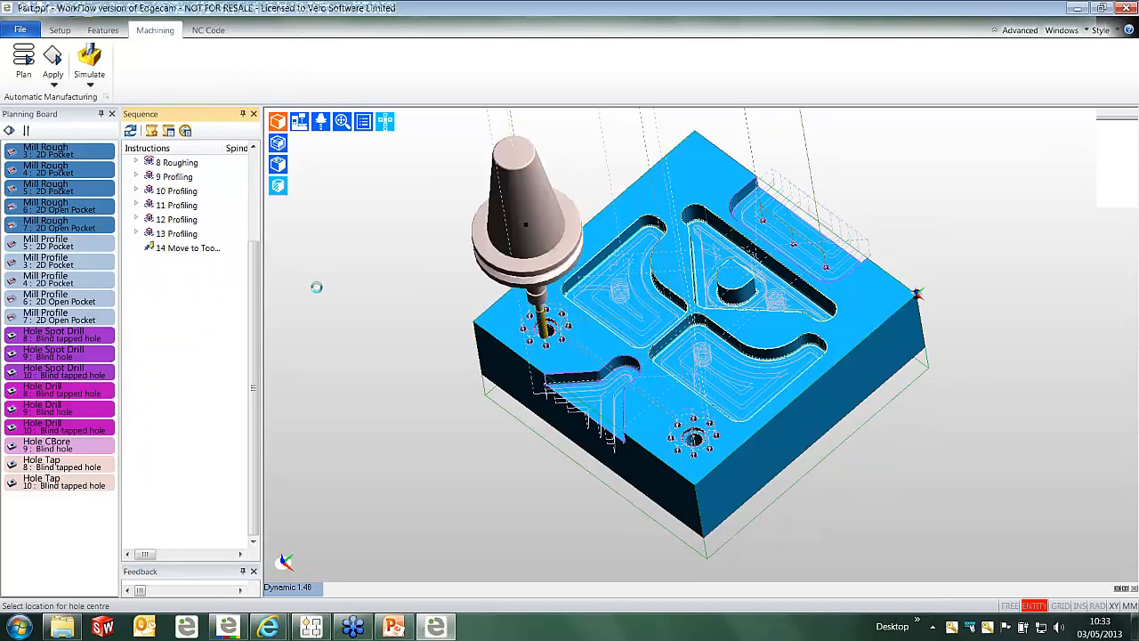
# Change the strategy of the roughing cycle on the V-shaped open pocket to Waveform.
pyautogui.click(305, 589)
pyautogui.click(307, 556)
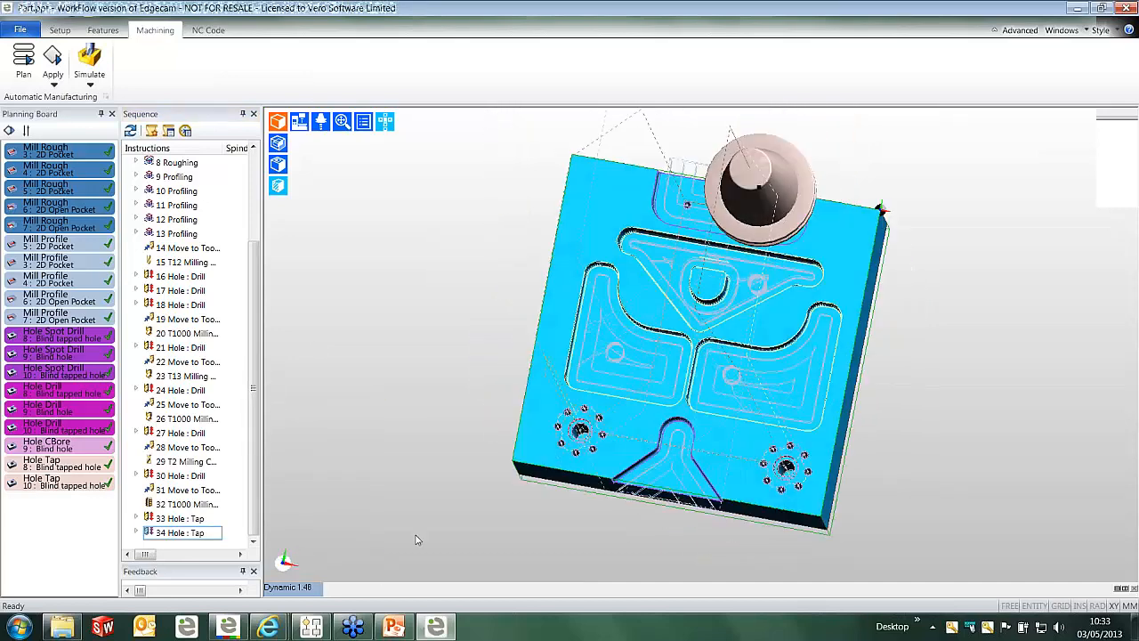
pyautogui.scroll(5, 682, 539)
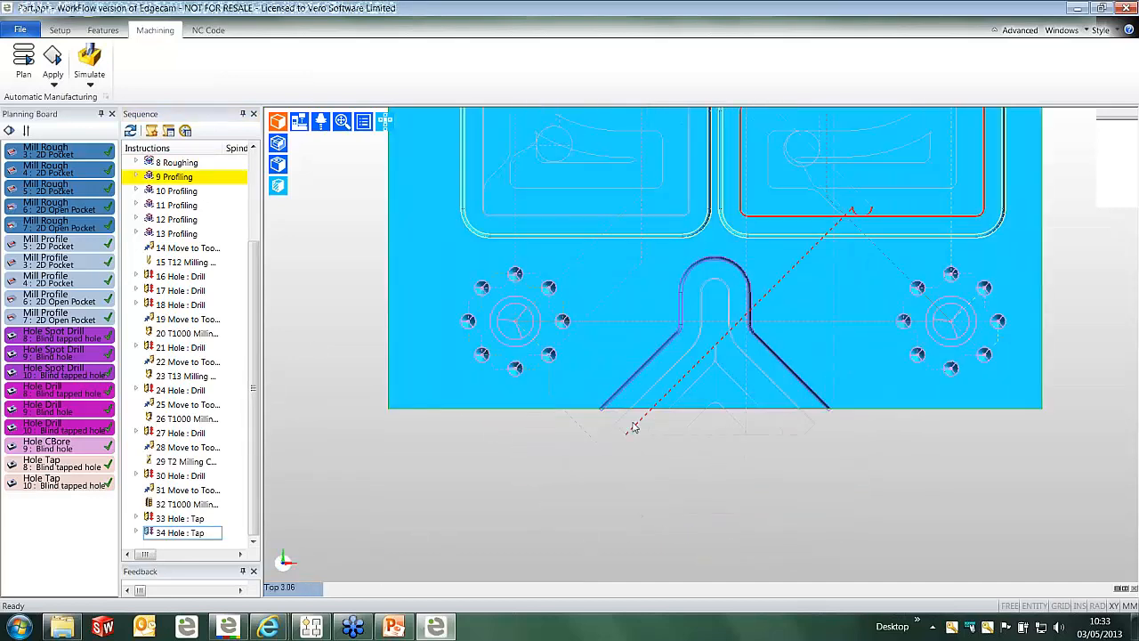
pyautogui.moveTo(725, 495); pyautogui.dragTo(653, 533, button='middle')
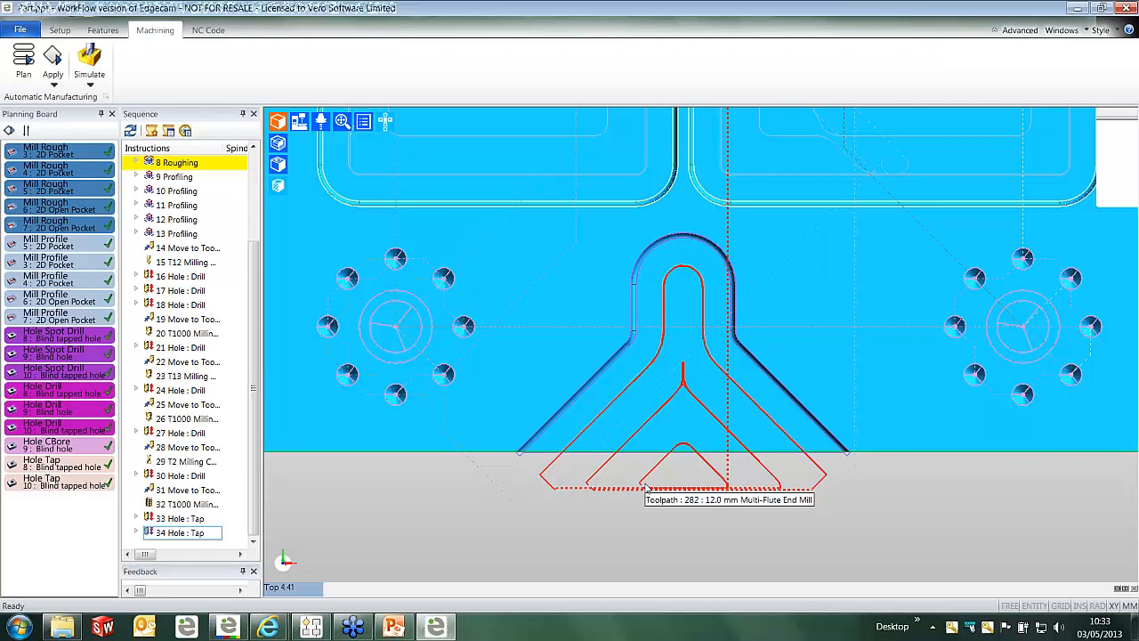
pyautogui.doubleClick(647, 489)
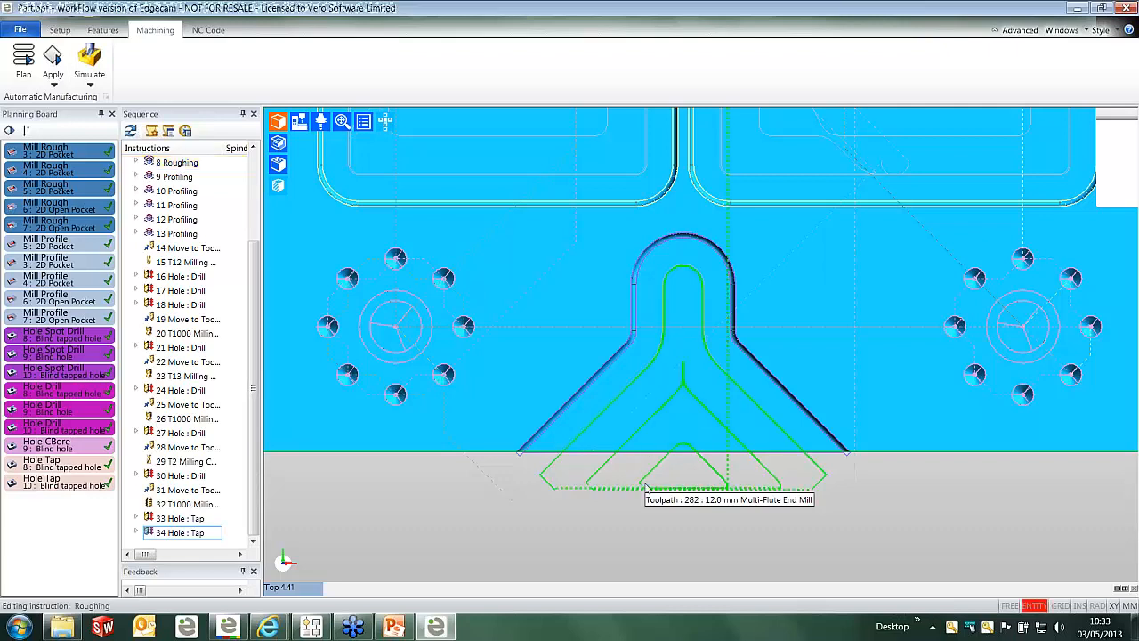
pyautogui.moveTo(303, 189); pyautogui.dragTo(412, 149)
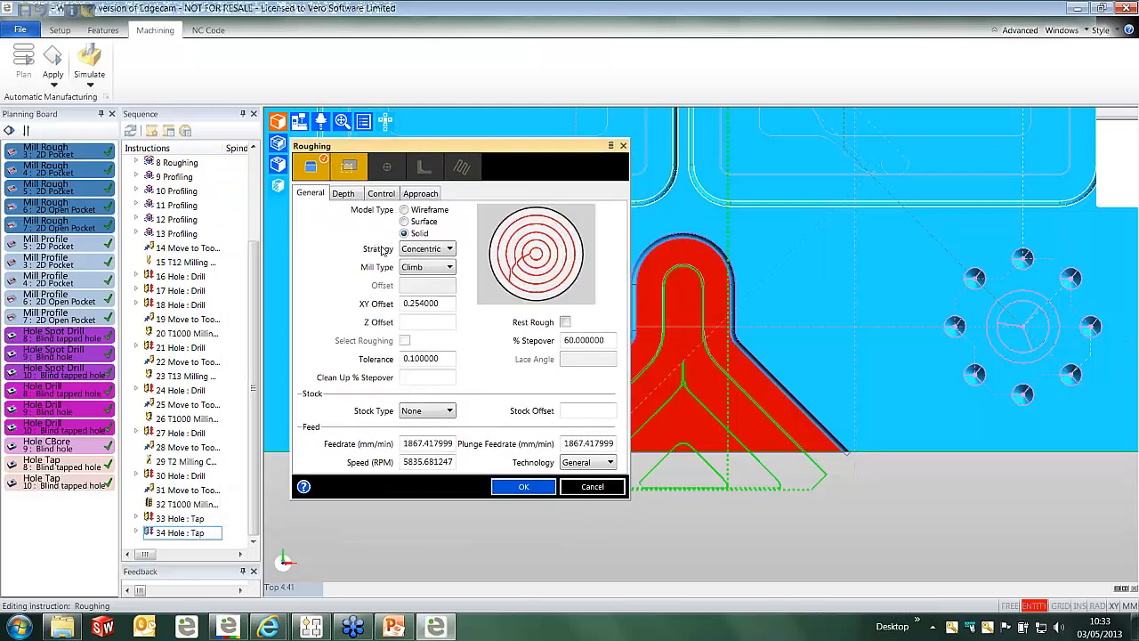
pyautogui.click(450, 250)
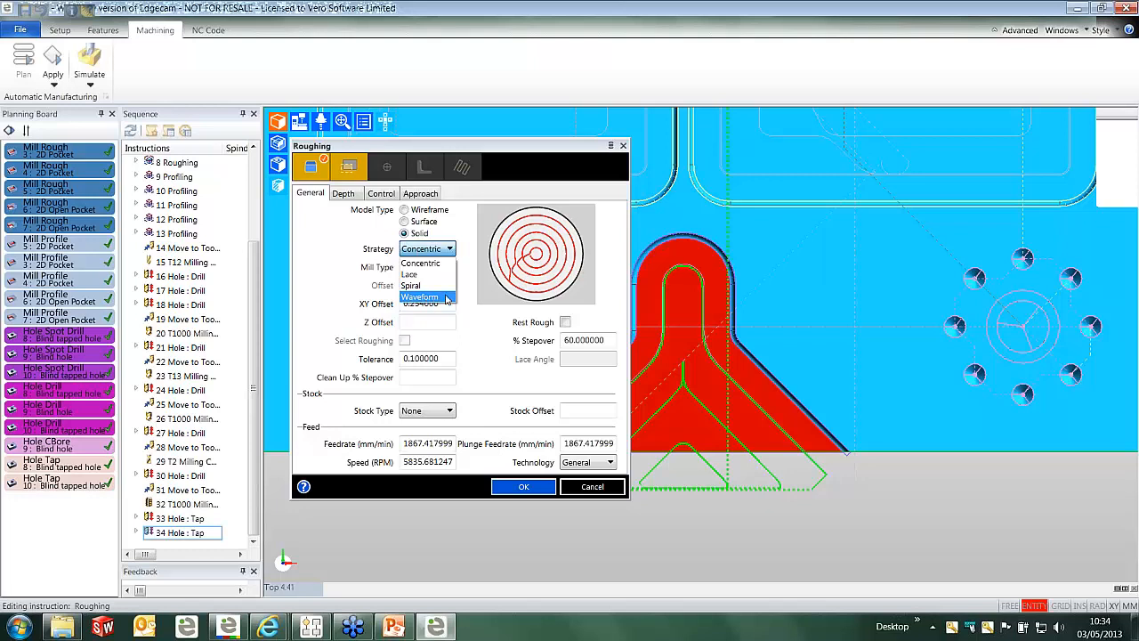
pyautogui.click(447, 297)
pyautogui.click(515, 488)
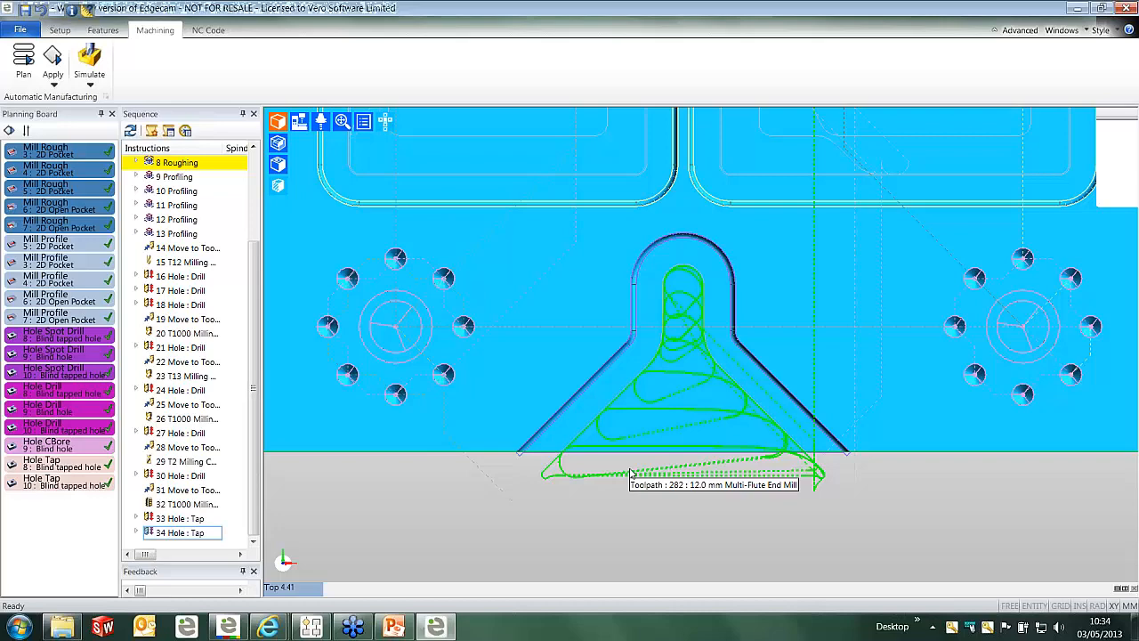
# Optimise the sequence with the By Tool strategy, merging milling cycles and using Toolchange as the milling safe clearance.
pyautogui.moveTo(686, 515); pyautogui.dragTo(773, 389, button='middle')
pyautogui.scroll(-5, 679, 540)
pyautogui.scroll(4, 671, 389)
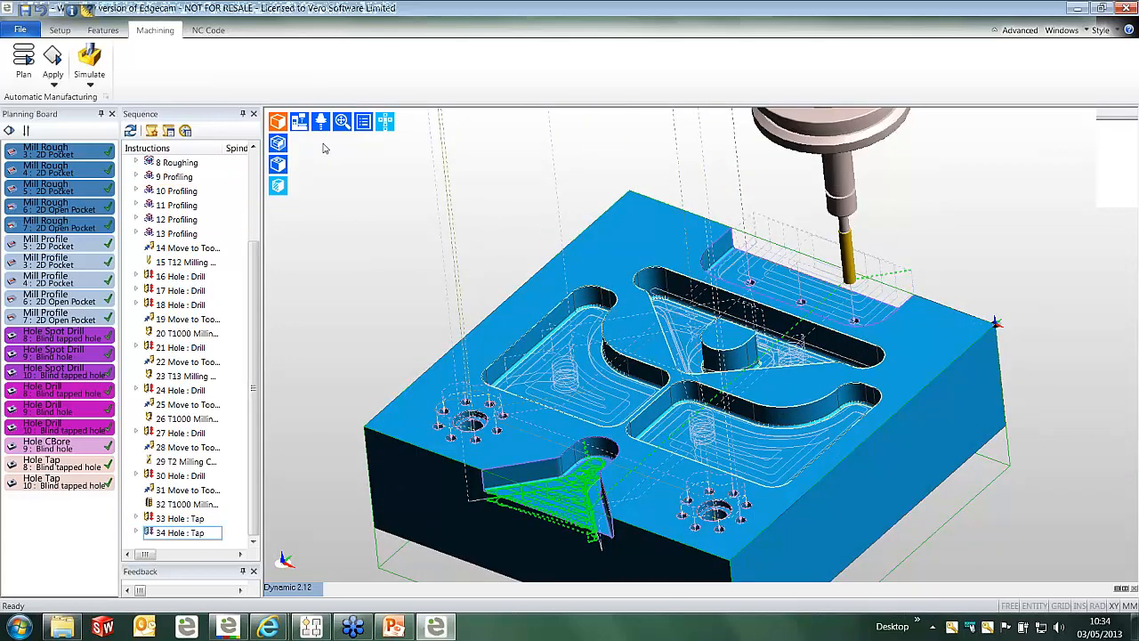
pyautogui.click(192, 36)
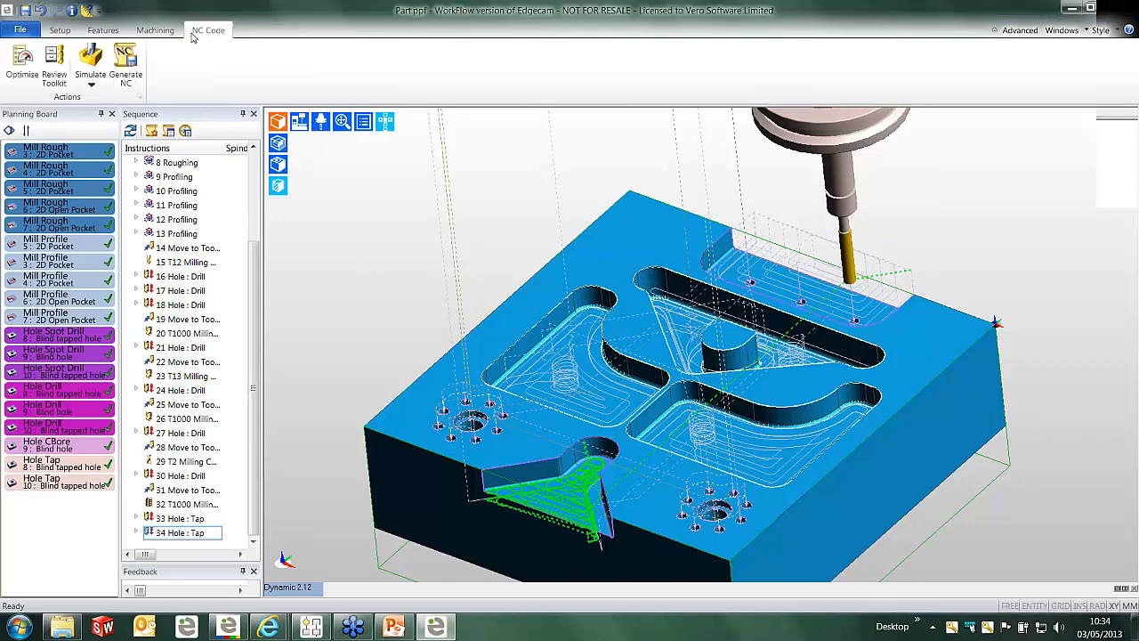
pyautogui.click(23, 65)
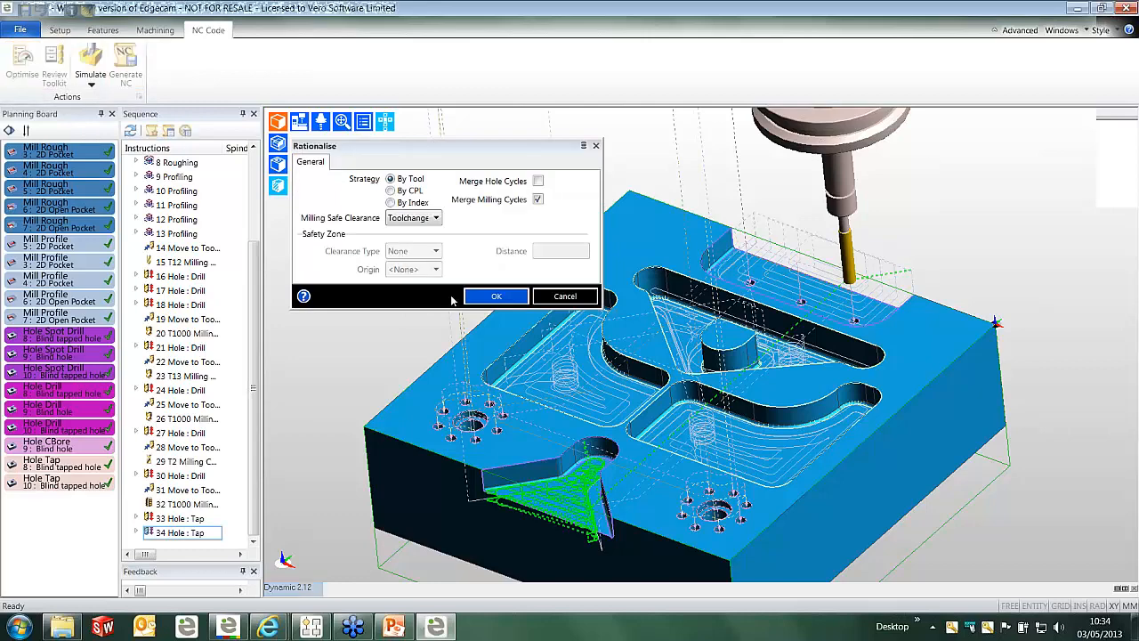
pyautogui.click(481, 299)
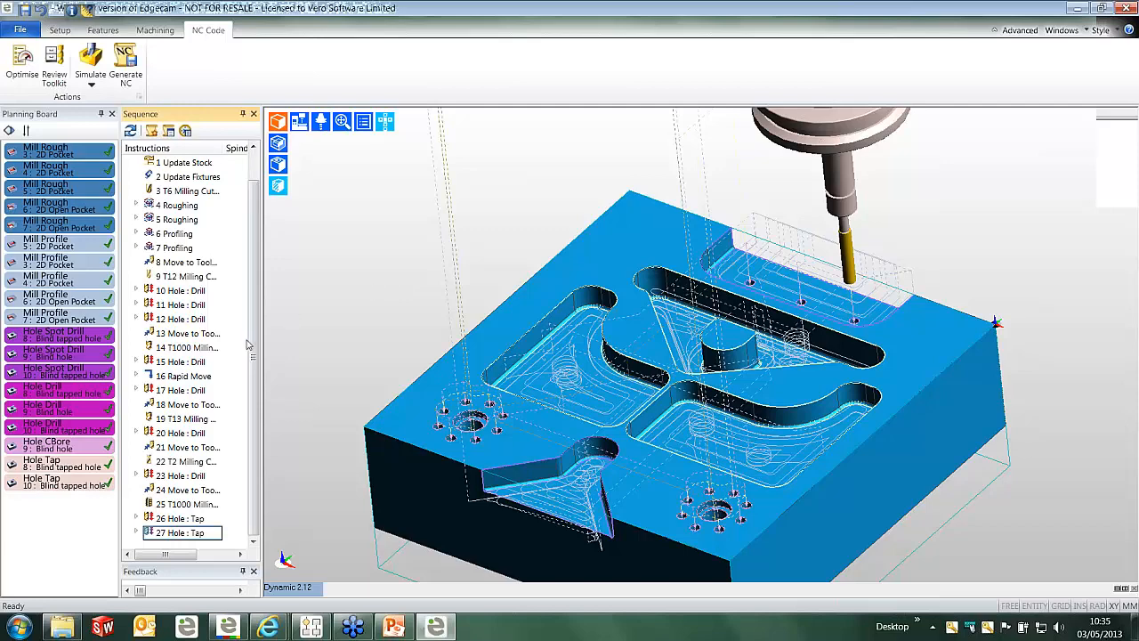
# Change the strategy of instruction 4, the merged pocket roughing in the optimised sequence, to Waveform.
pyautogui.moveTo(253, 349); pyautogui.dragTo(253, 299)
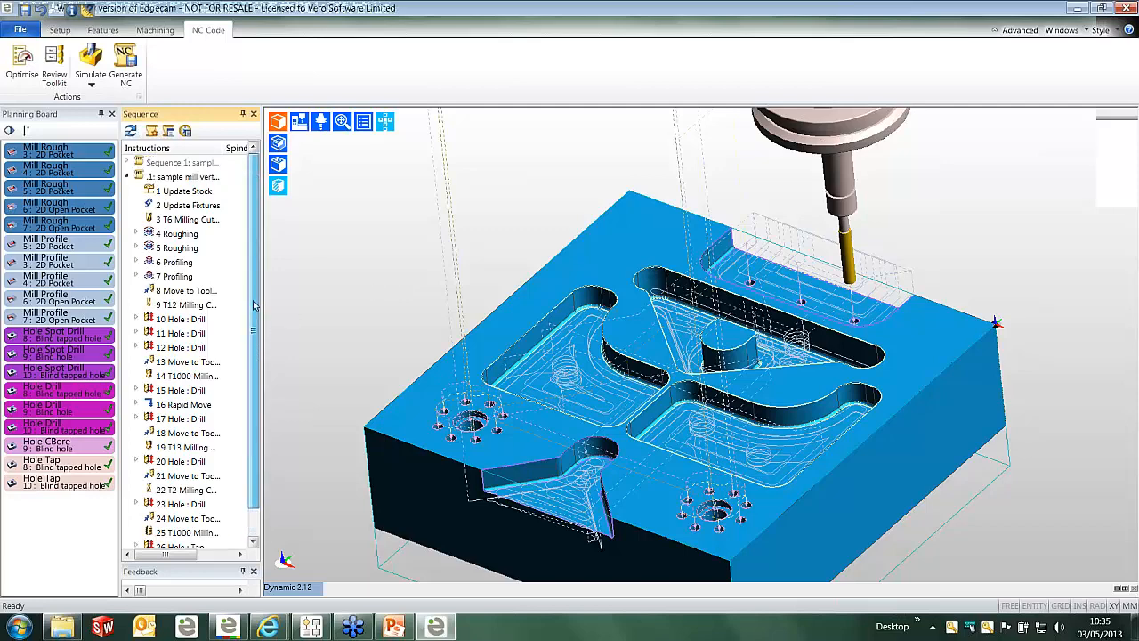
pyautogui.click(180, 234)
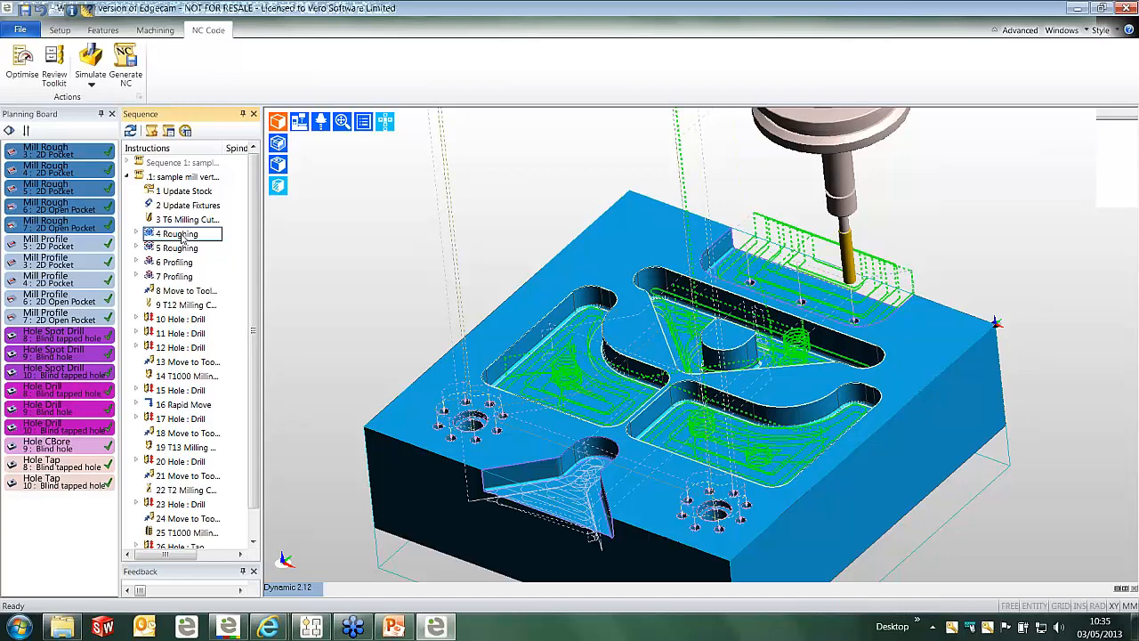
pyautogui.doubleClick(180, 234)
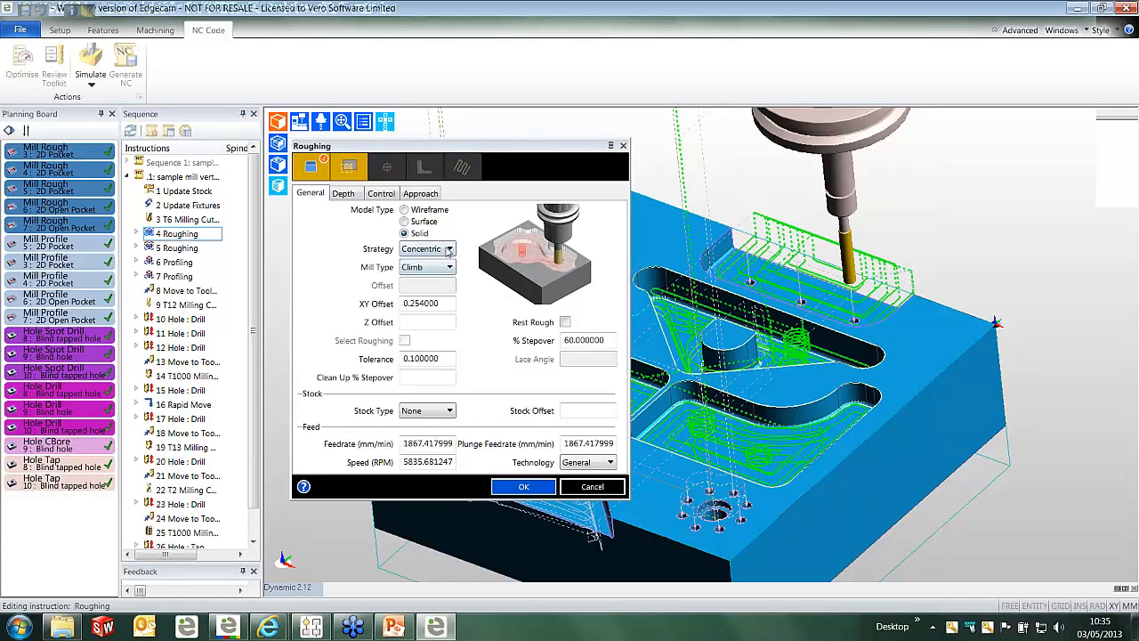
pyautogui.click(449, 250)
pyautogui.click(422, 299)
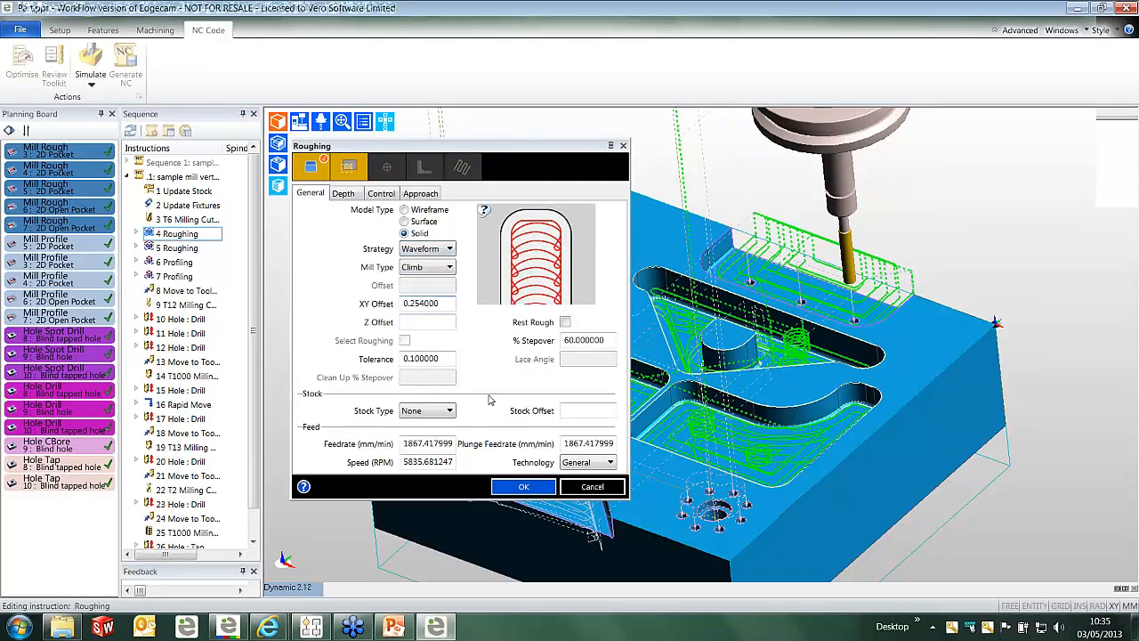
pyautogui.click(514, 491)
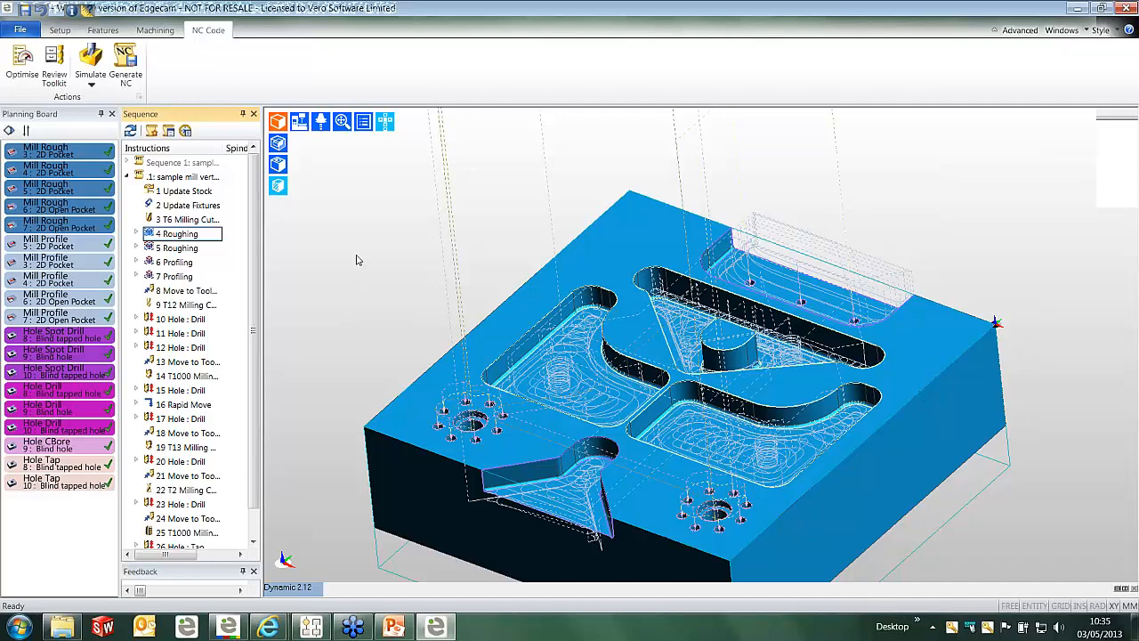
# Delete the separate roughing cycle on the V-shaped open pocket from the optimised sequence.
pyautogui.moveTo(357, 223); pyautogui.dragTo(356, 201, button='middle')
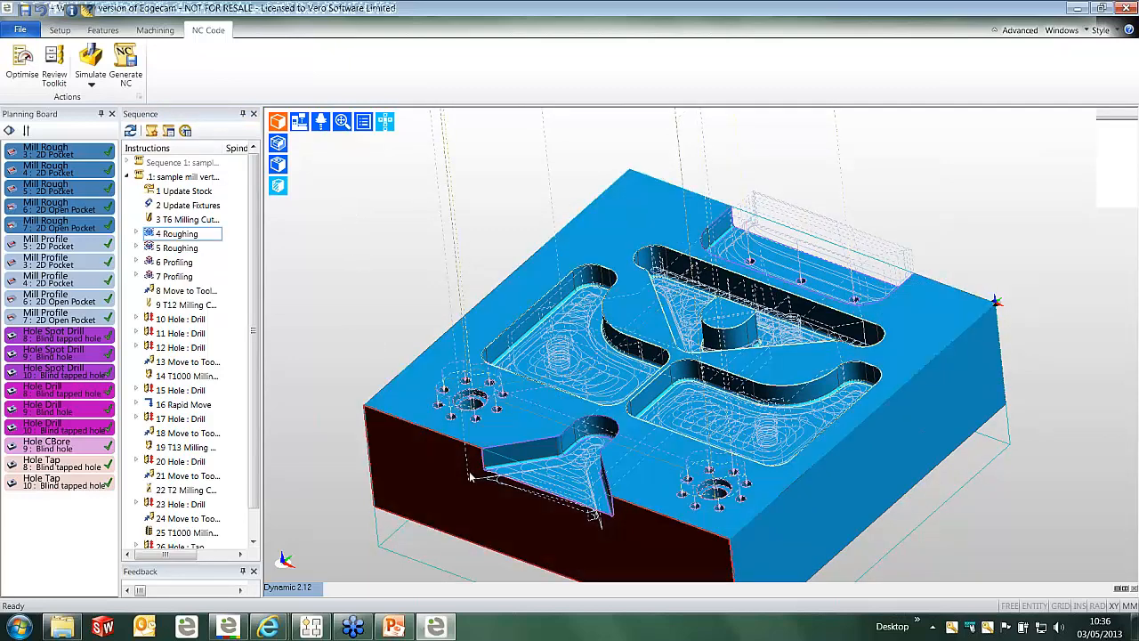
pyautogui.click(511, 484)
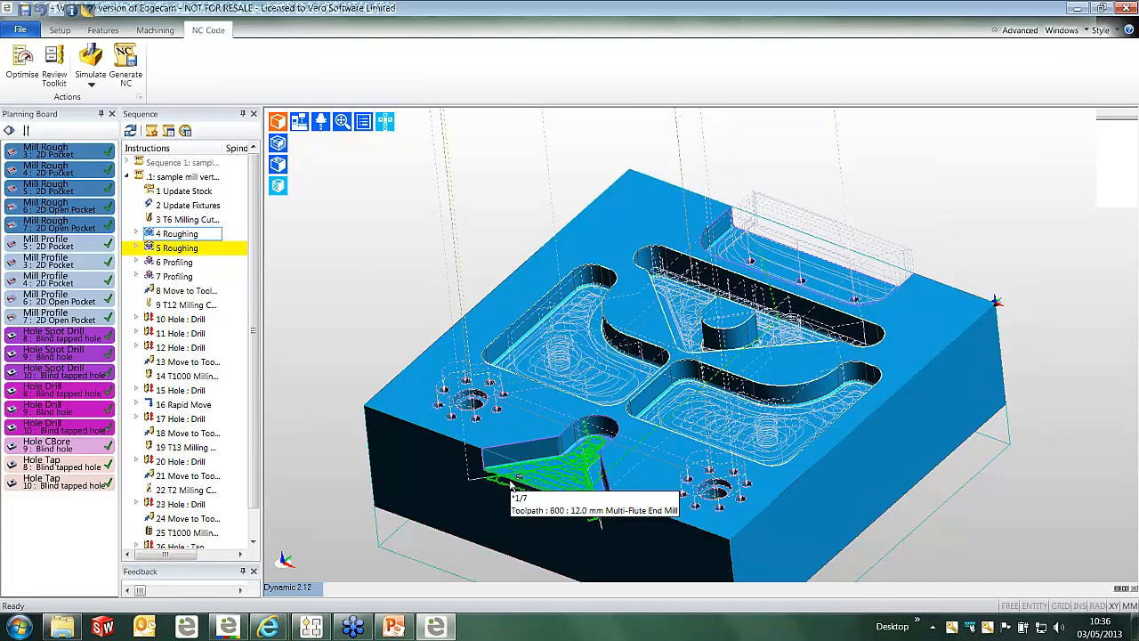
pyautogui.rightClick(178, 252)
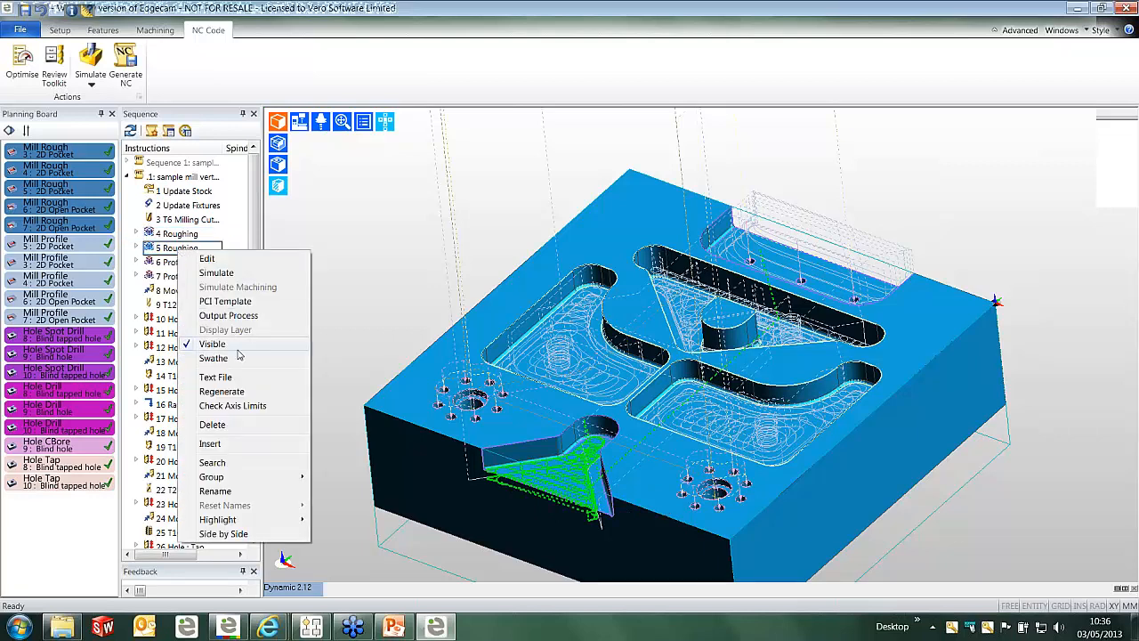
pyautogui.click(233, 425)
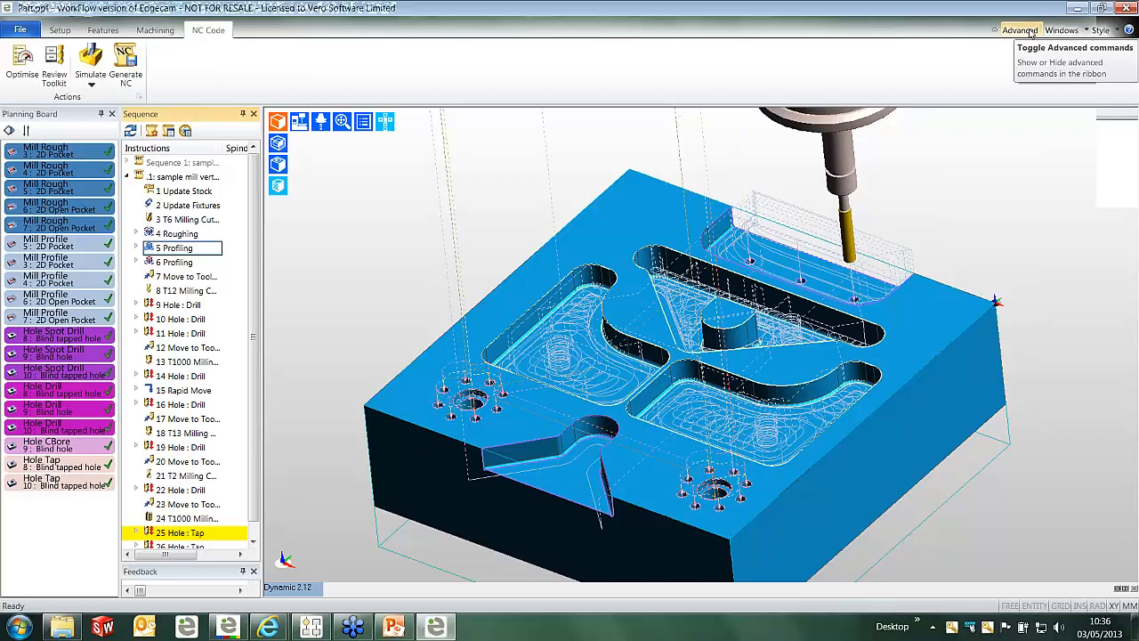
# Show the advanced commands and set the insertion point at the first profiling instruction after the roughing.
pyautogui.click(1022, 30)
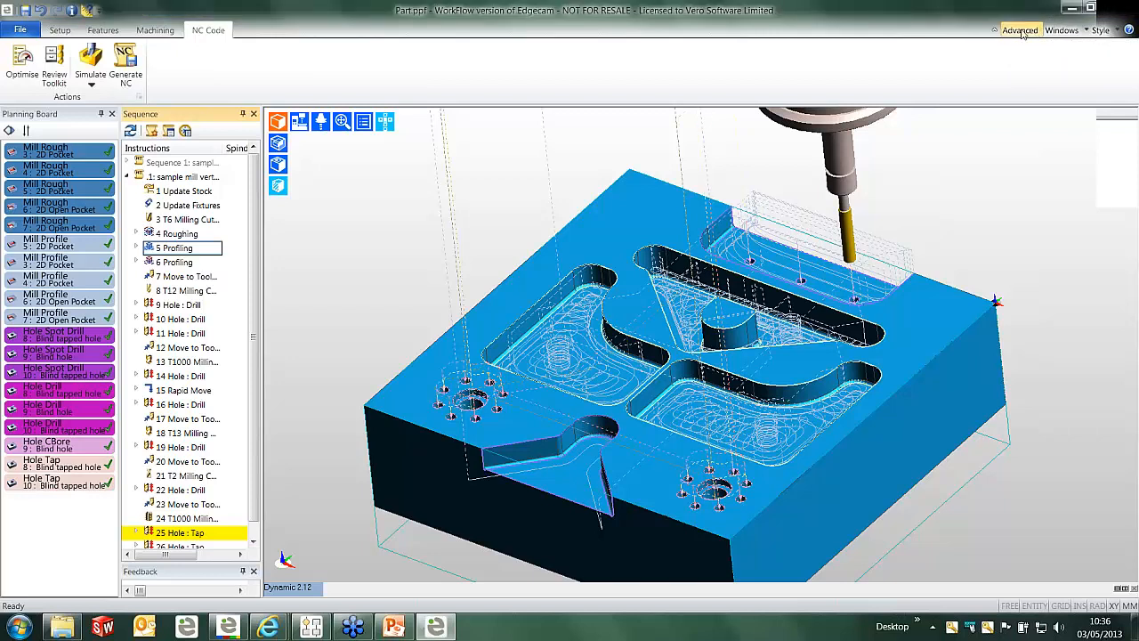
pyautogui.click(162, 32)
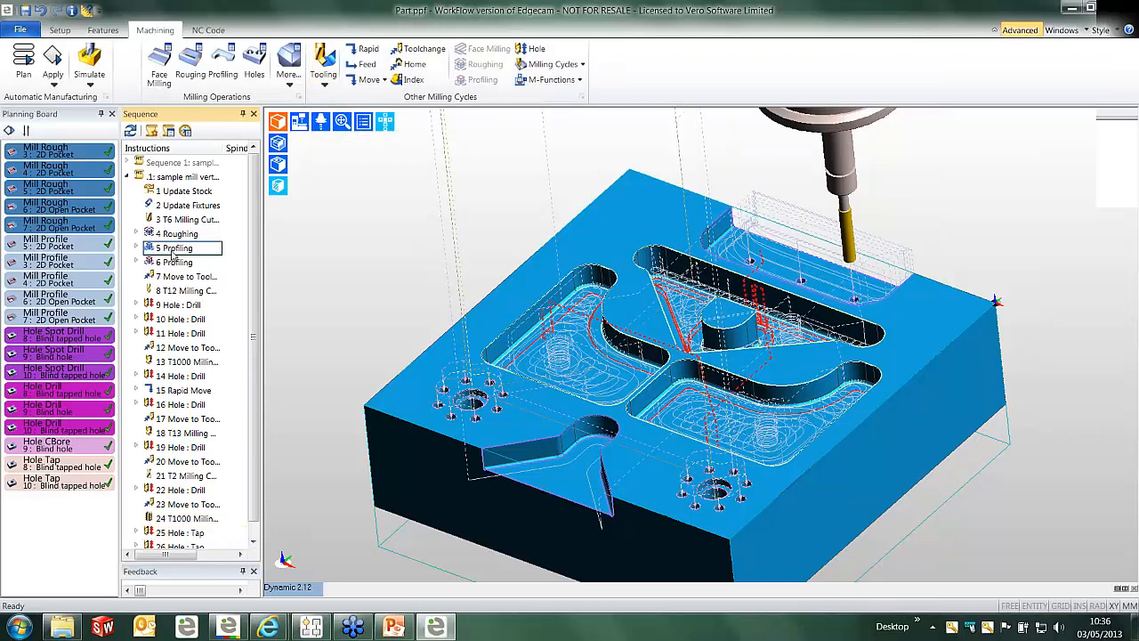
pyautogui.rightClick(171, 254)
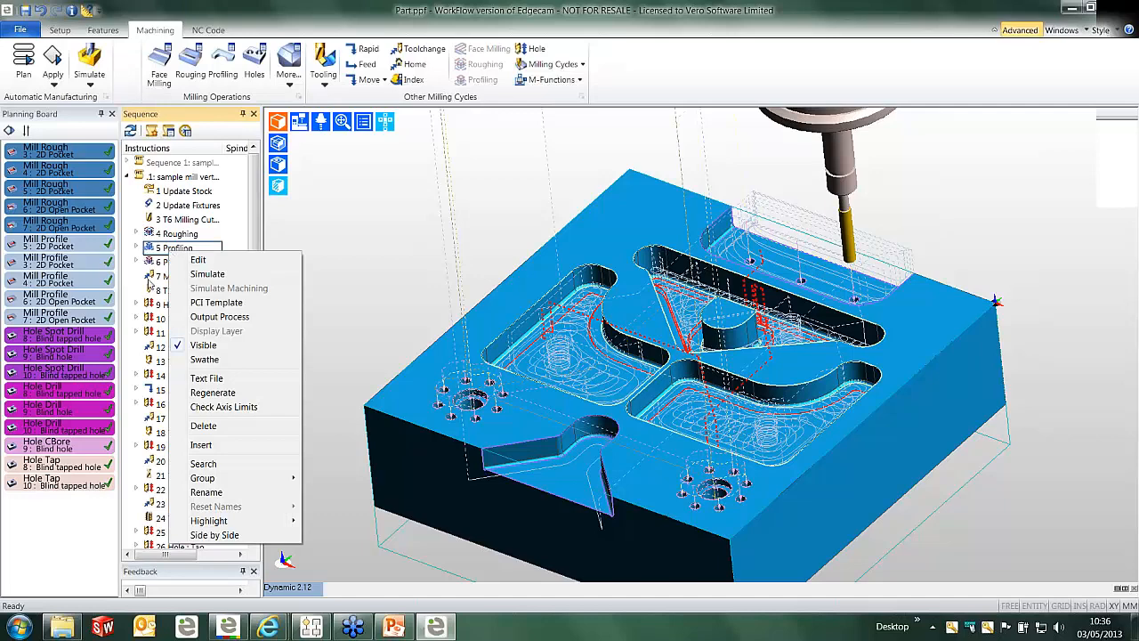
pyautogui.click(178, 447)
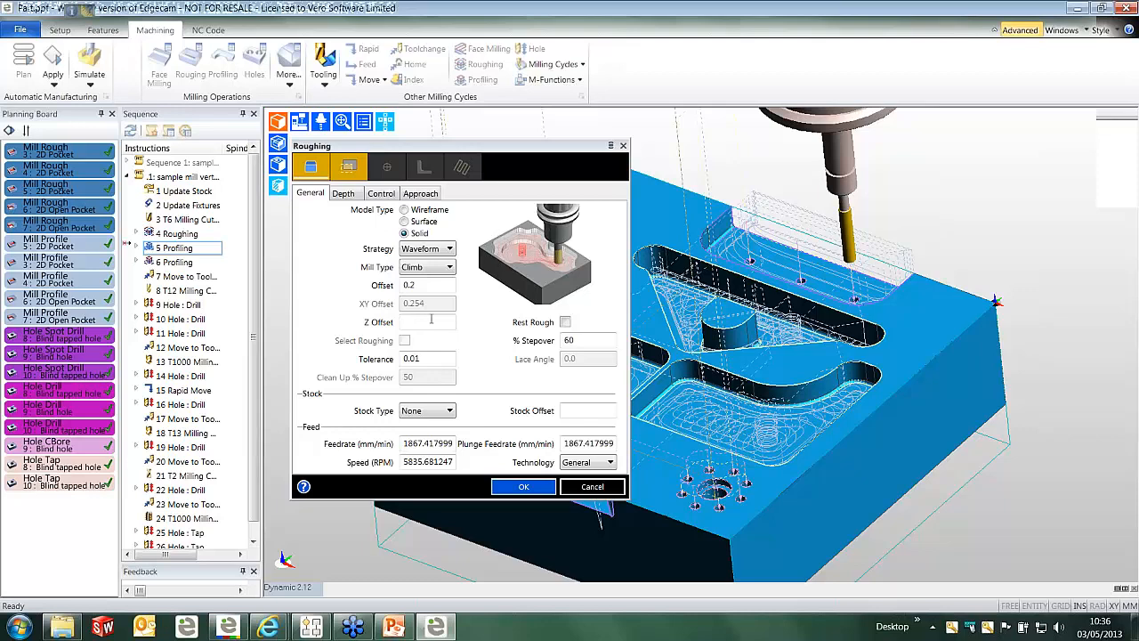
# Insert a Waveform roughing cycle on the V-shaped open pocket with a tolerance of 0.1.
pyautogui.moveTo(485, 211)
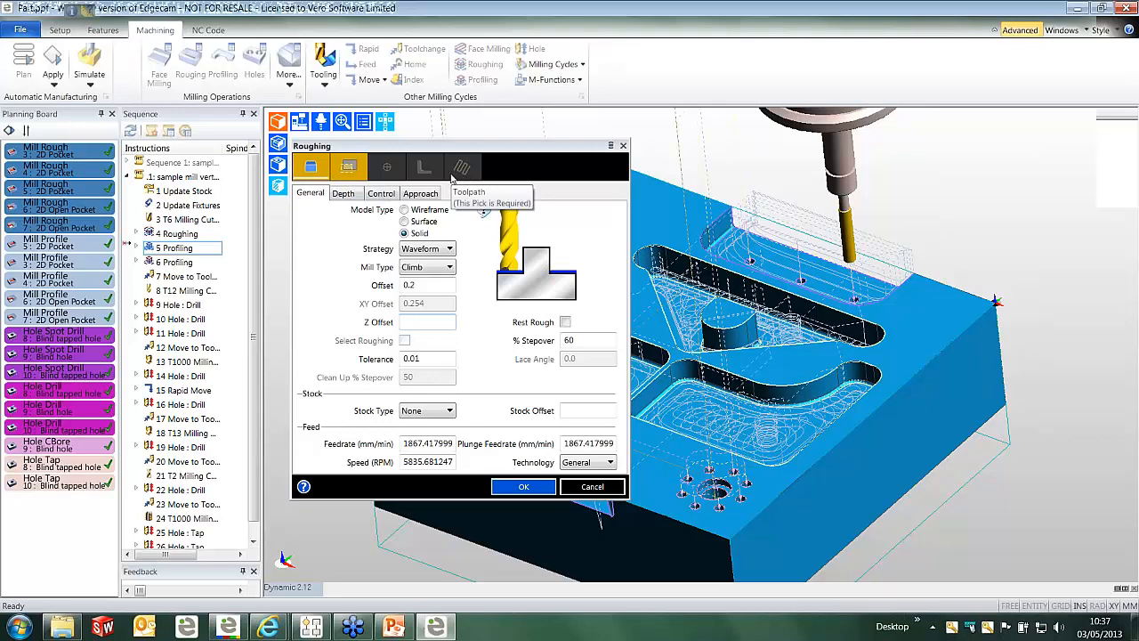
pyautogui.click(310, 169)
pyautogui.click(310, 169)
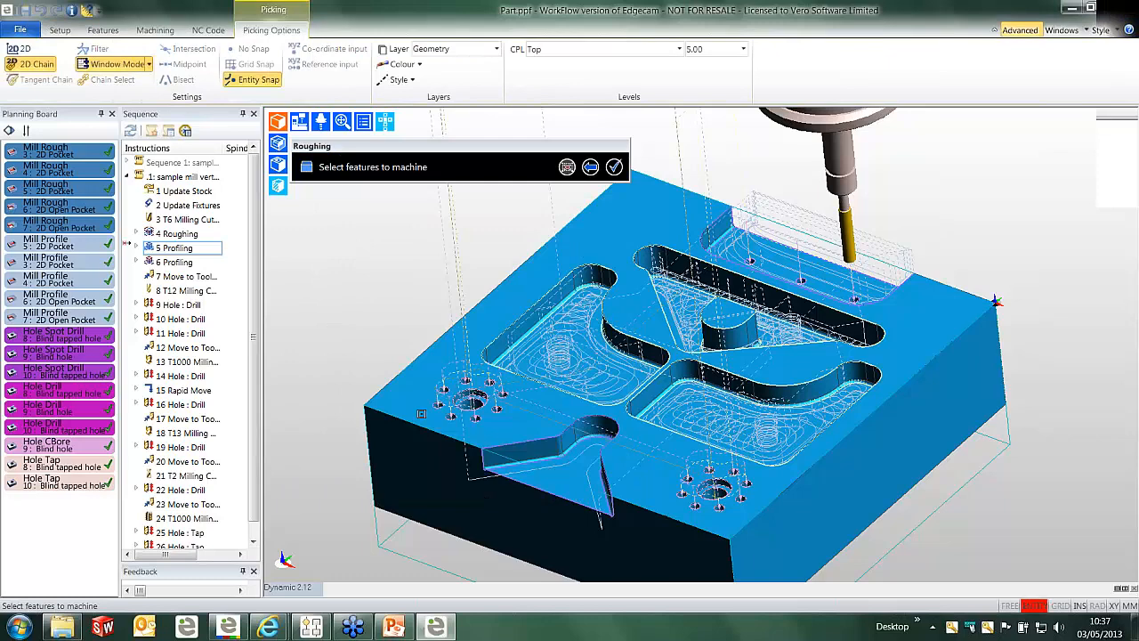
pyautogui.click(499, 442)
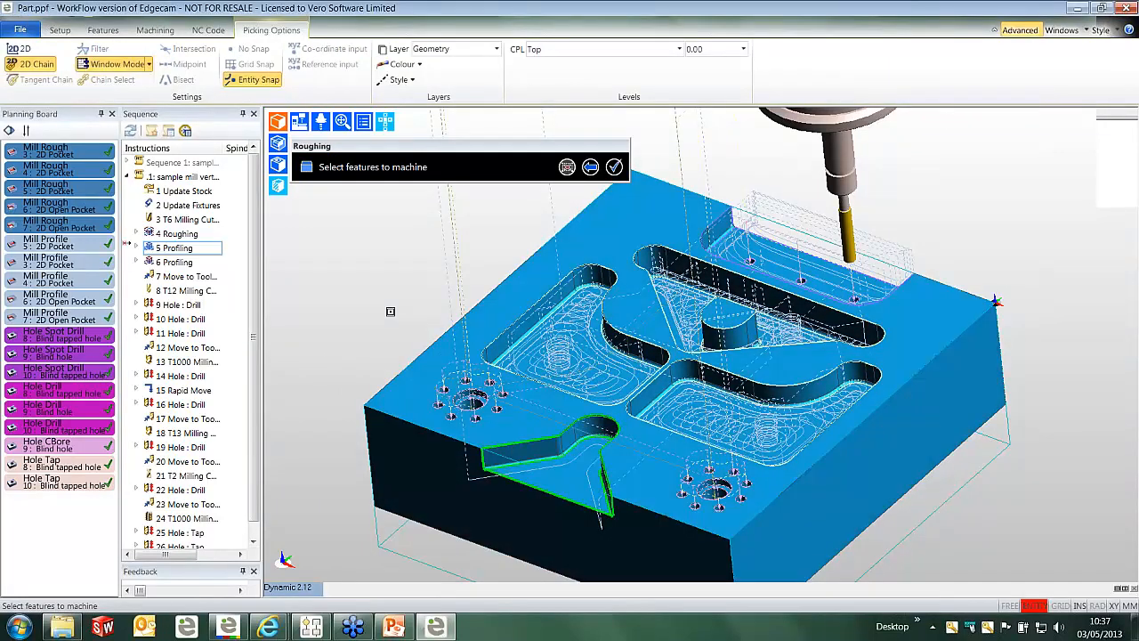
pyautogui.rightClick(385, 308)
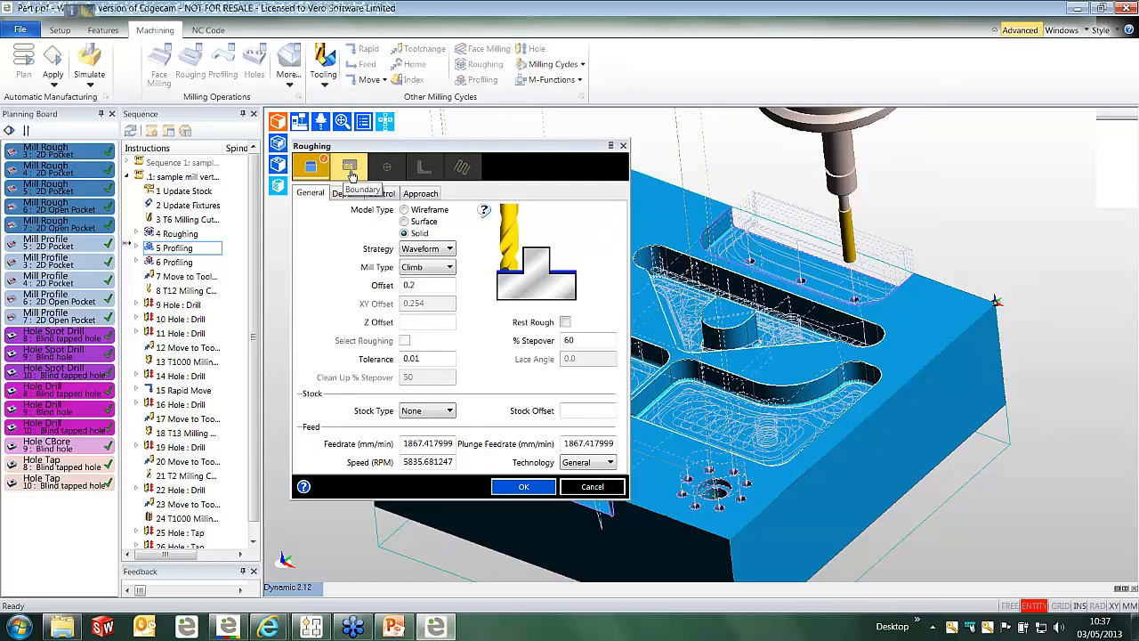
pyautogui.click(419, 358)
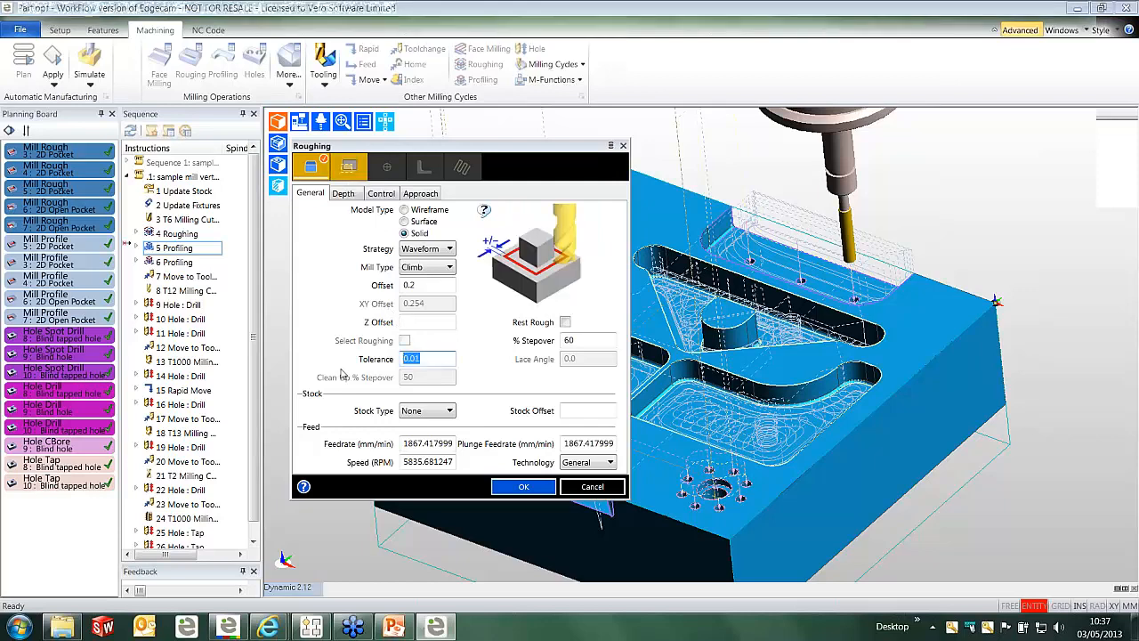
pyautogui.write('0.1')
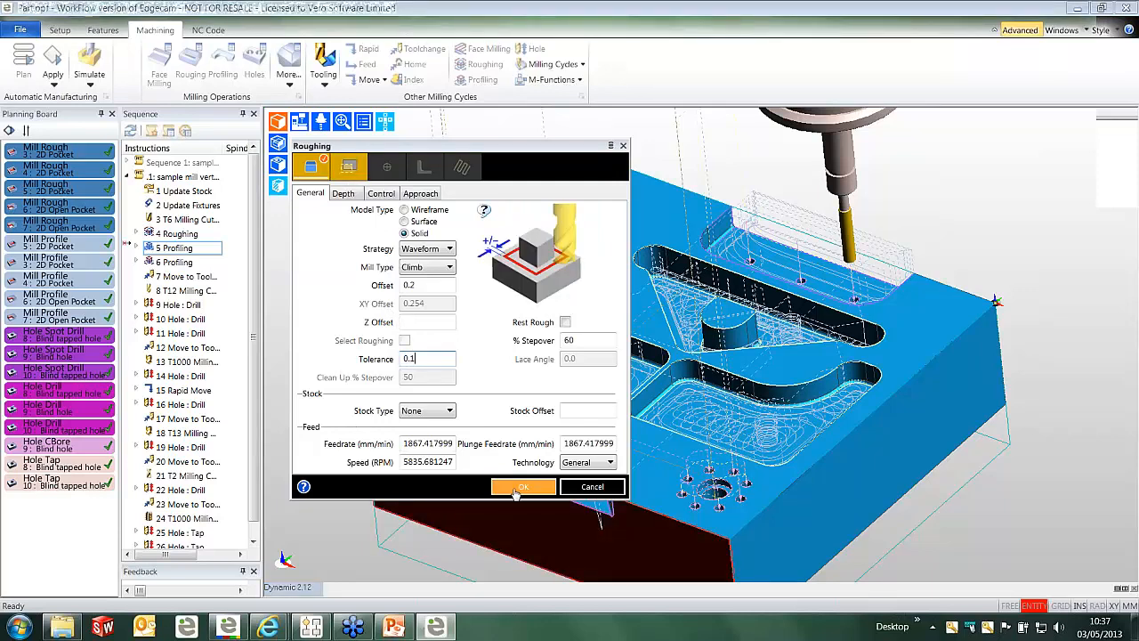
pyautogui.click(513, 486)
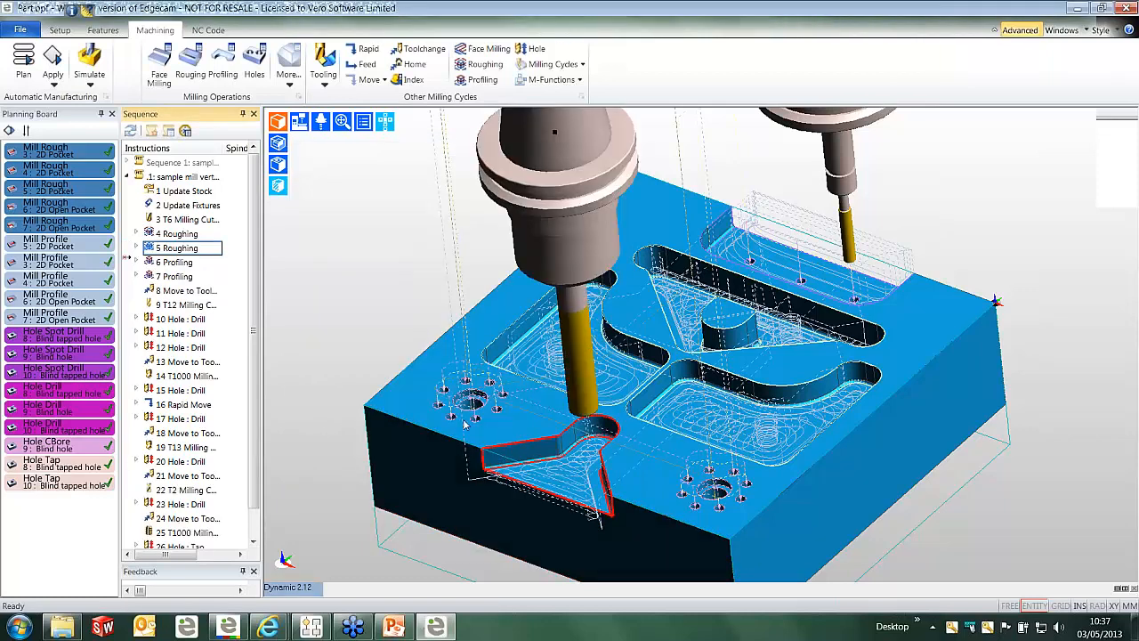
# Turn off the insertion point at the new V-shaped pocket roughing so the end of the sequence is current again.
pyautogui.rightClick(172, 250)
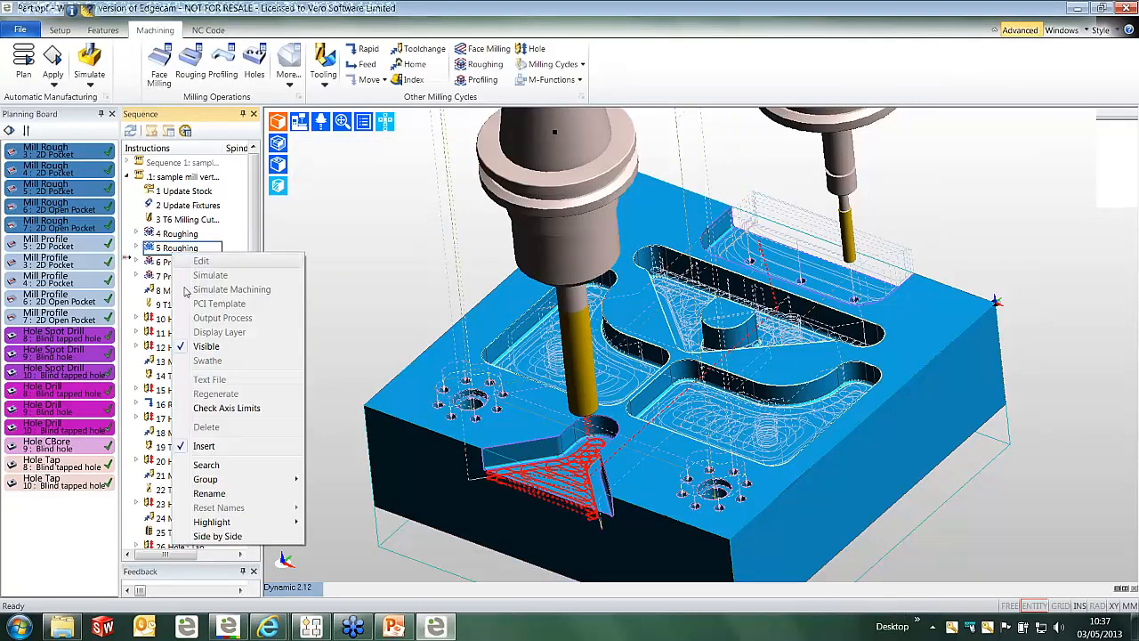
pyautogui.click(204, 445)
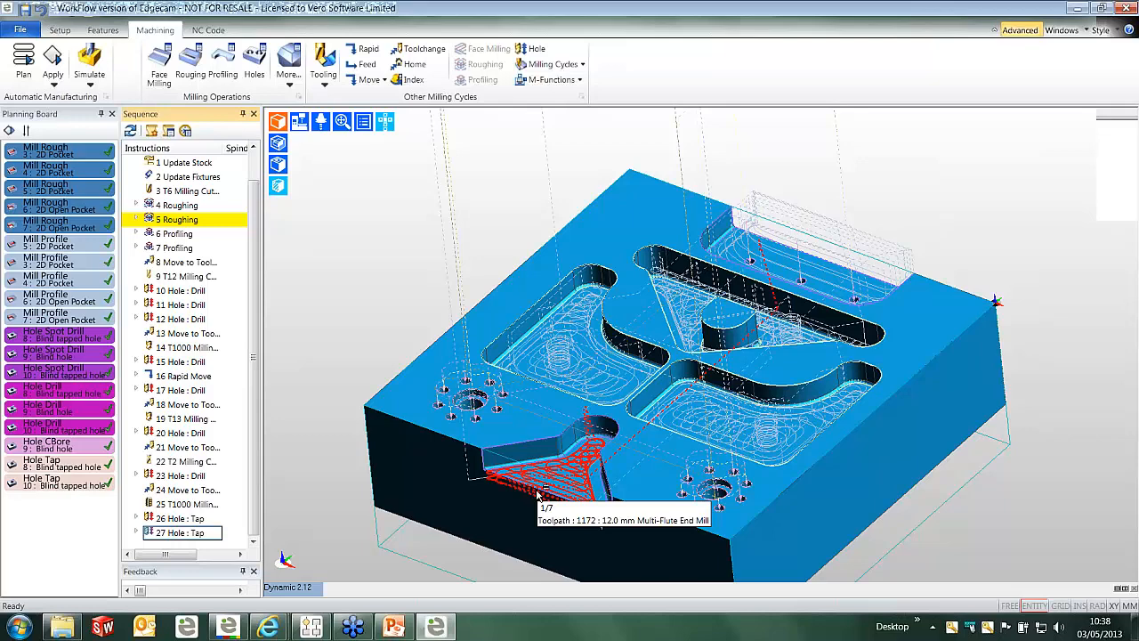
pyautogui.moveTo(558, 227); pyautogui.dragTo(528, 230, button='middle')
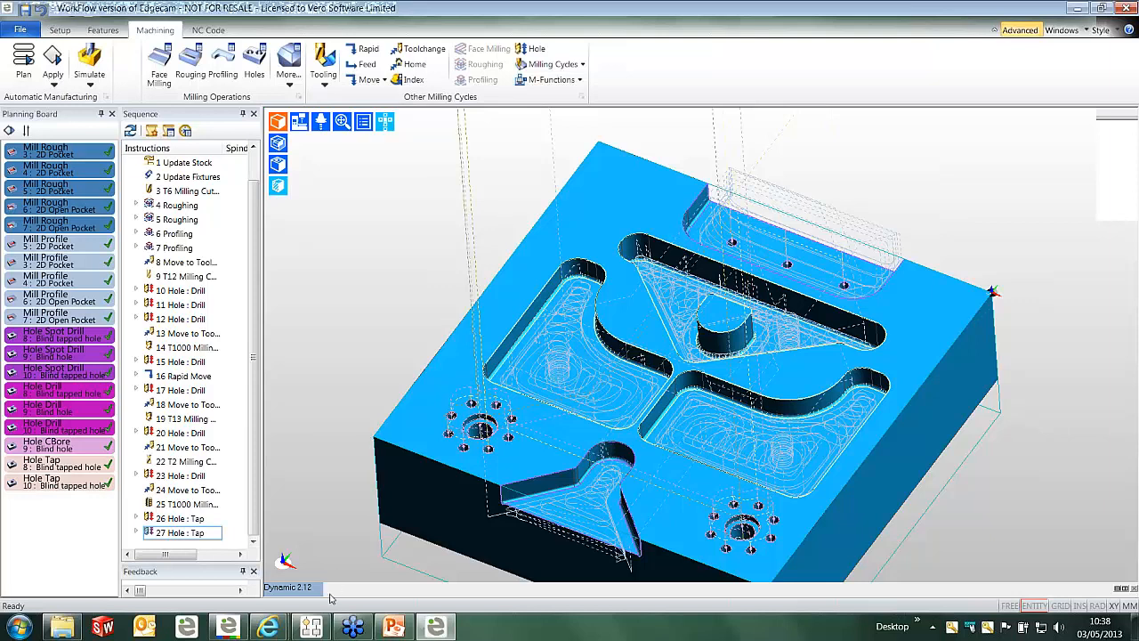
# Switch to Strategy Manager and inspect the constraint behind the "Greater Than 25mm?" decision in the drilling strategy.
pyautogui.click(313, 627)
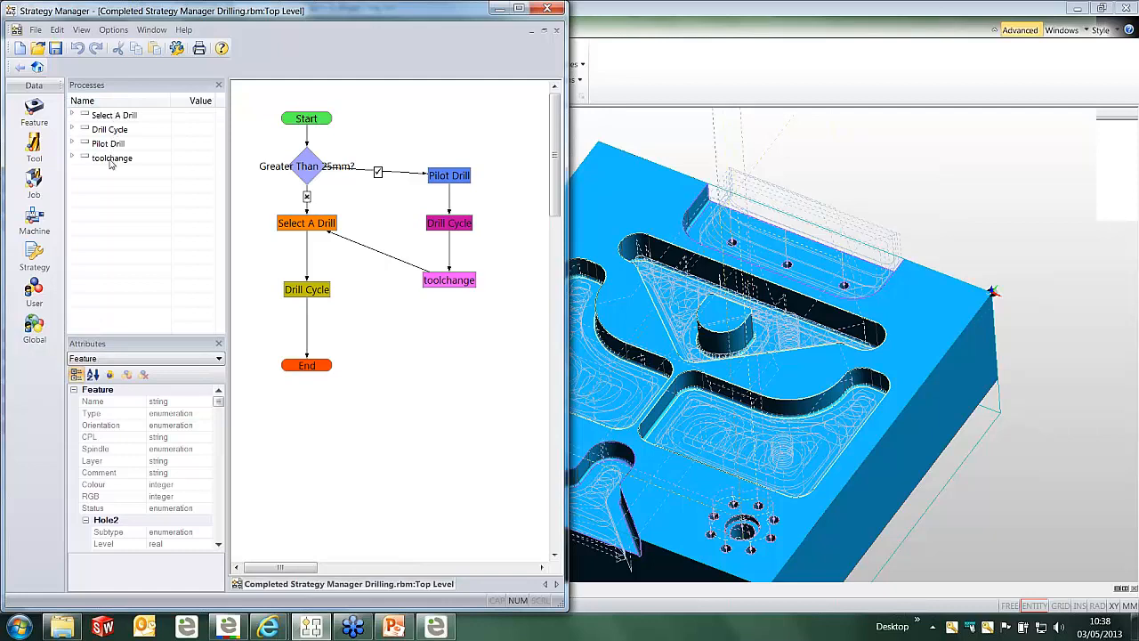
pyautogui.doubleClick(310, 178)
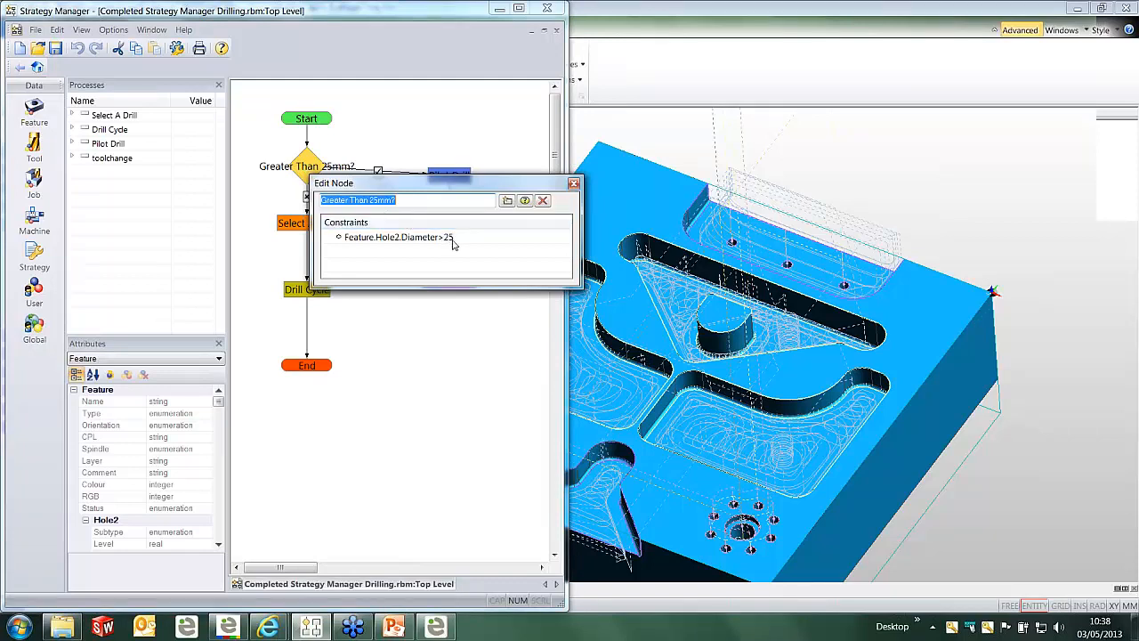
pyautogui.click(573, 183)
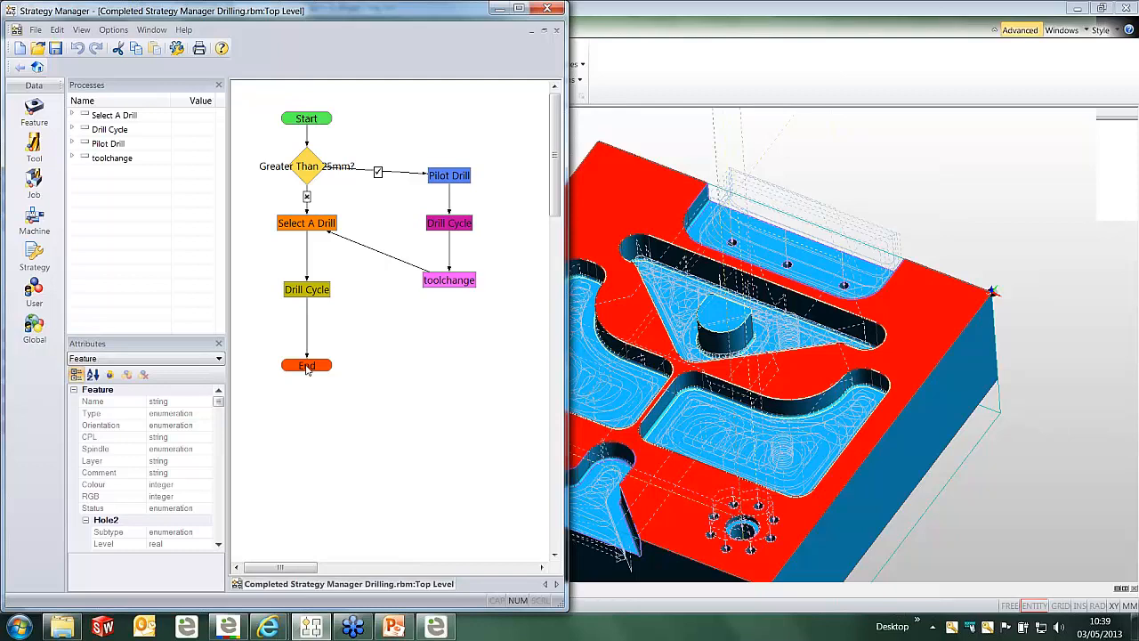
pyautogui.click(33, 182)
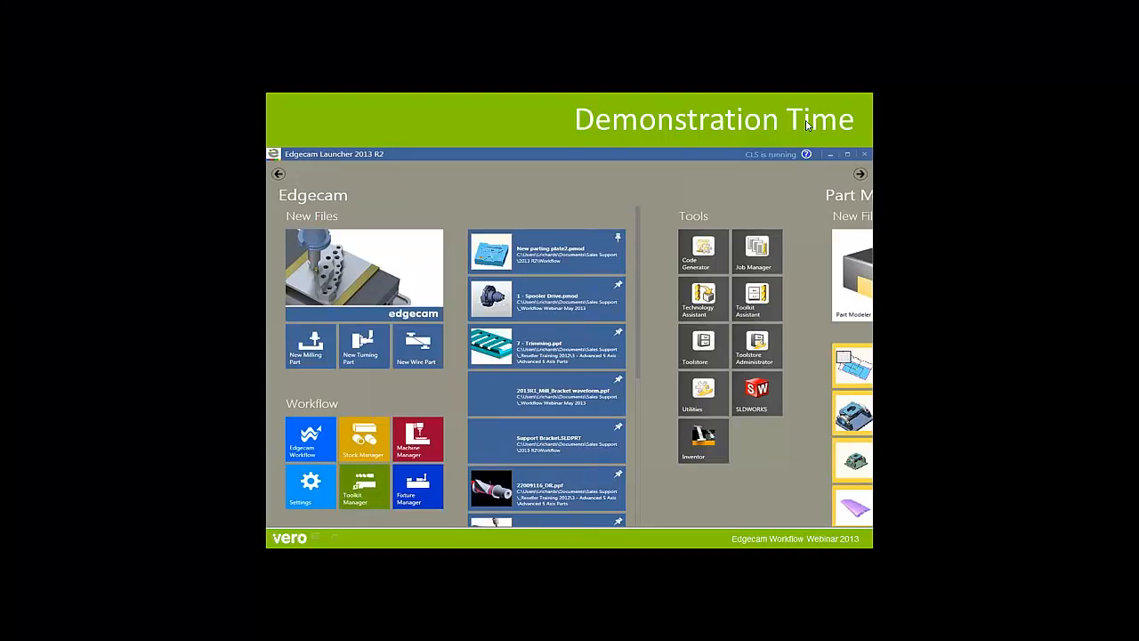
pyautogui.click(733, 204)
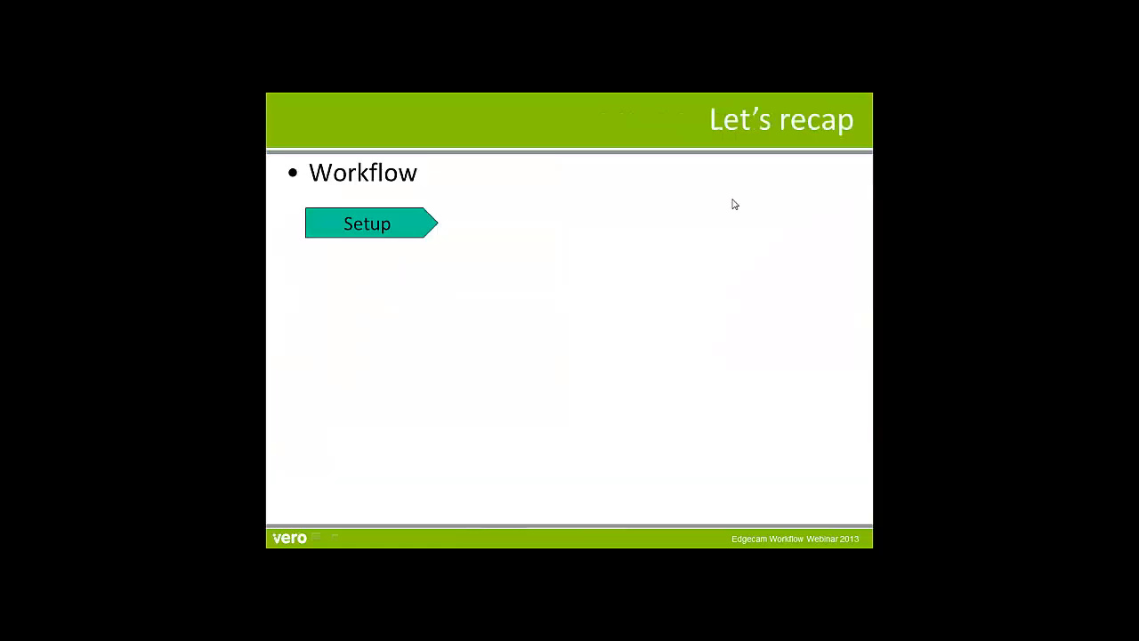
pyautogui.click(734, 204)
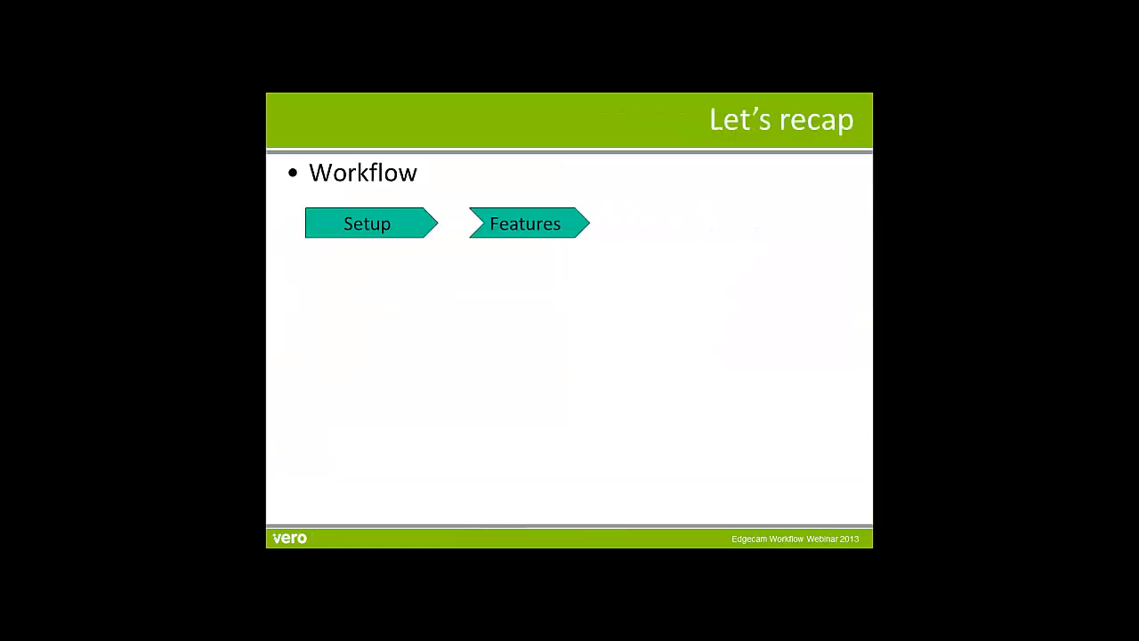